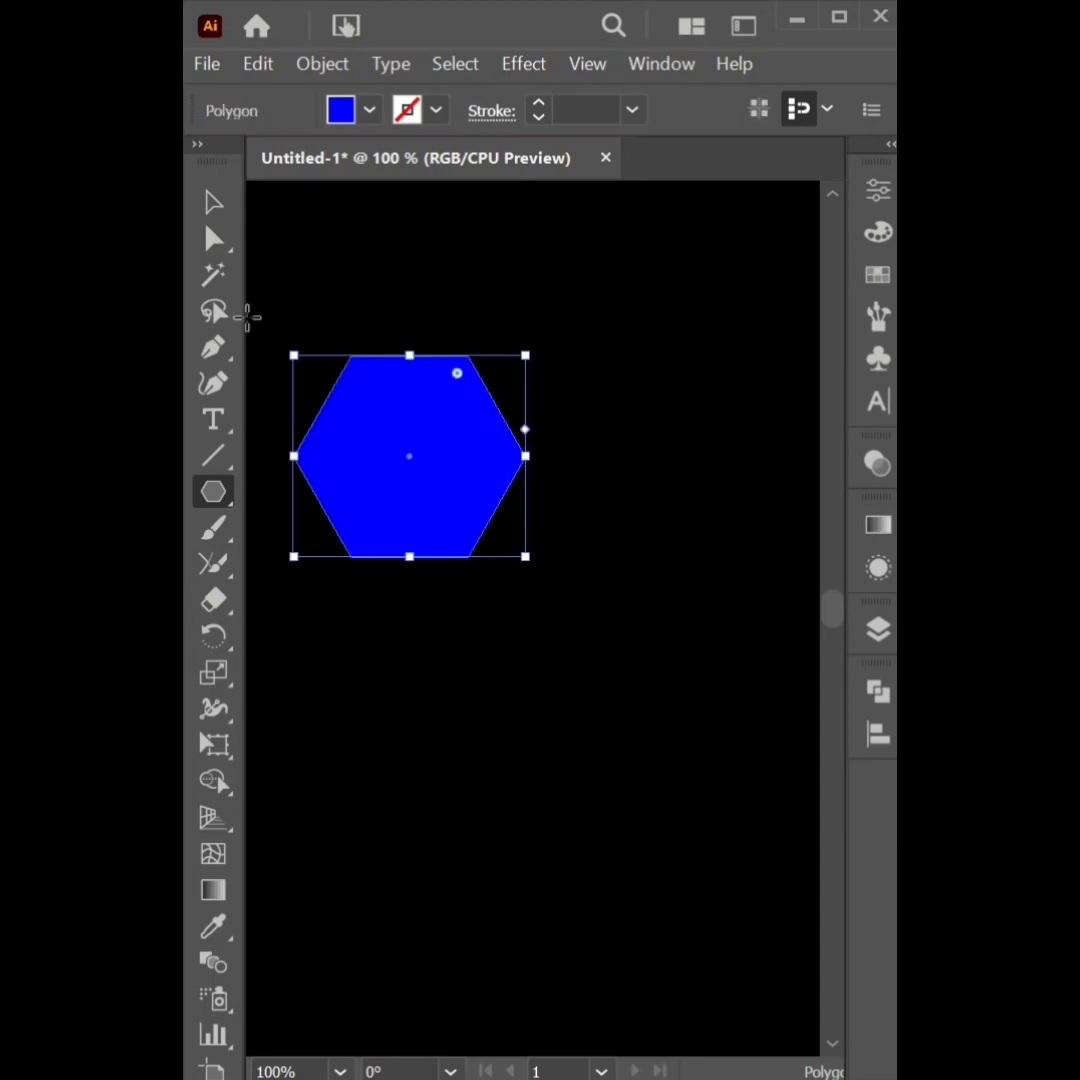
Rotate the blue hexagon to stand on a point, stretch it into a tall, narrow shape and place it near the canvas centre.
click(214, 204)
drag(459, 476, 518, 535)
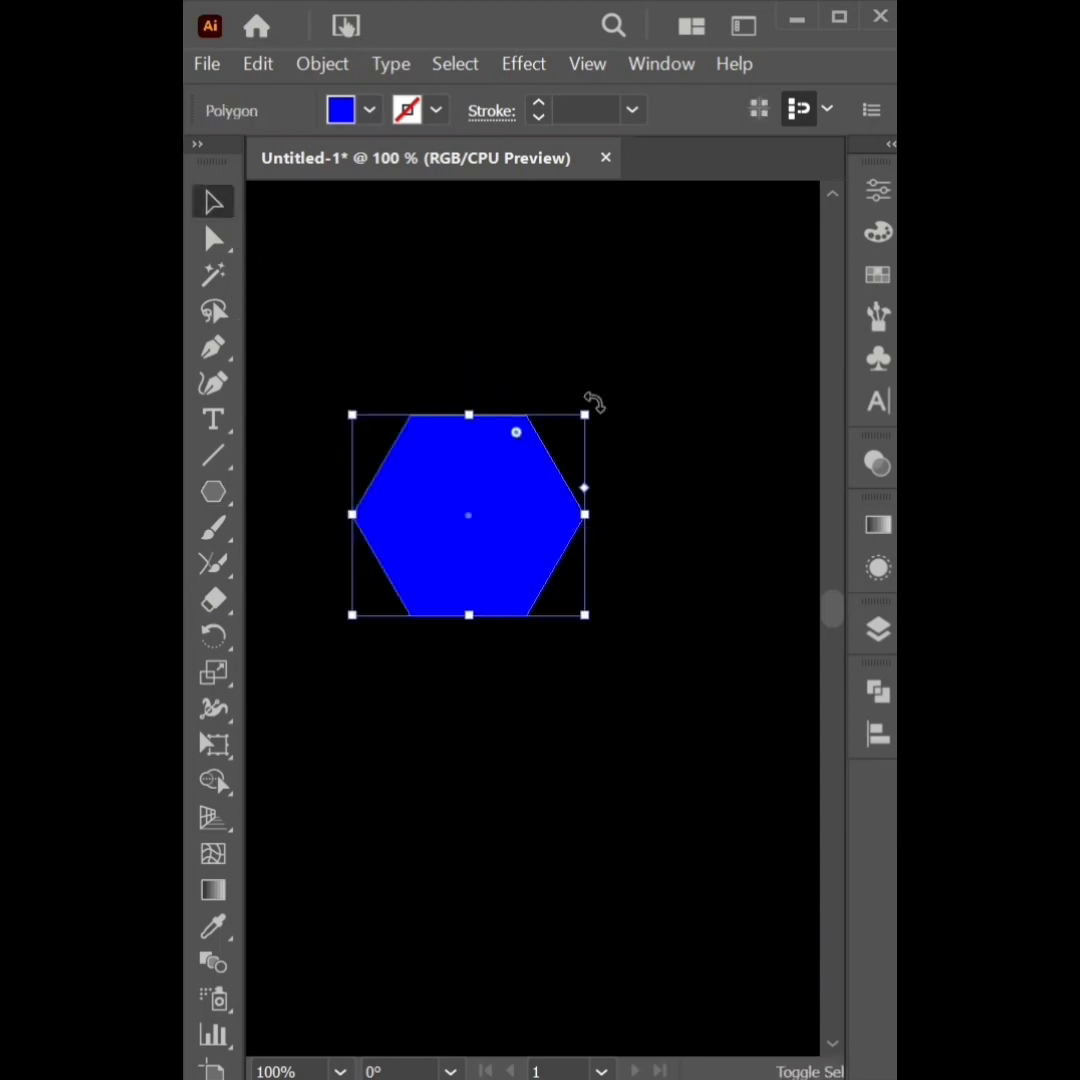
drag(593, 405, 553, 627)
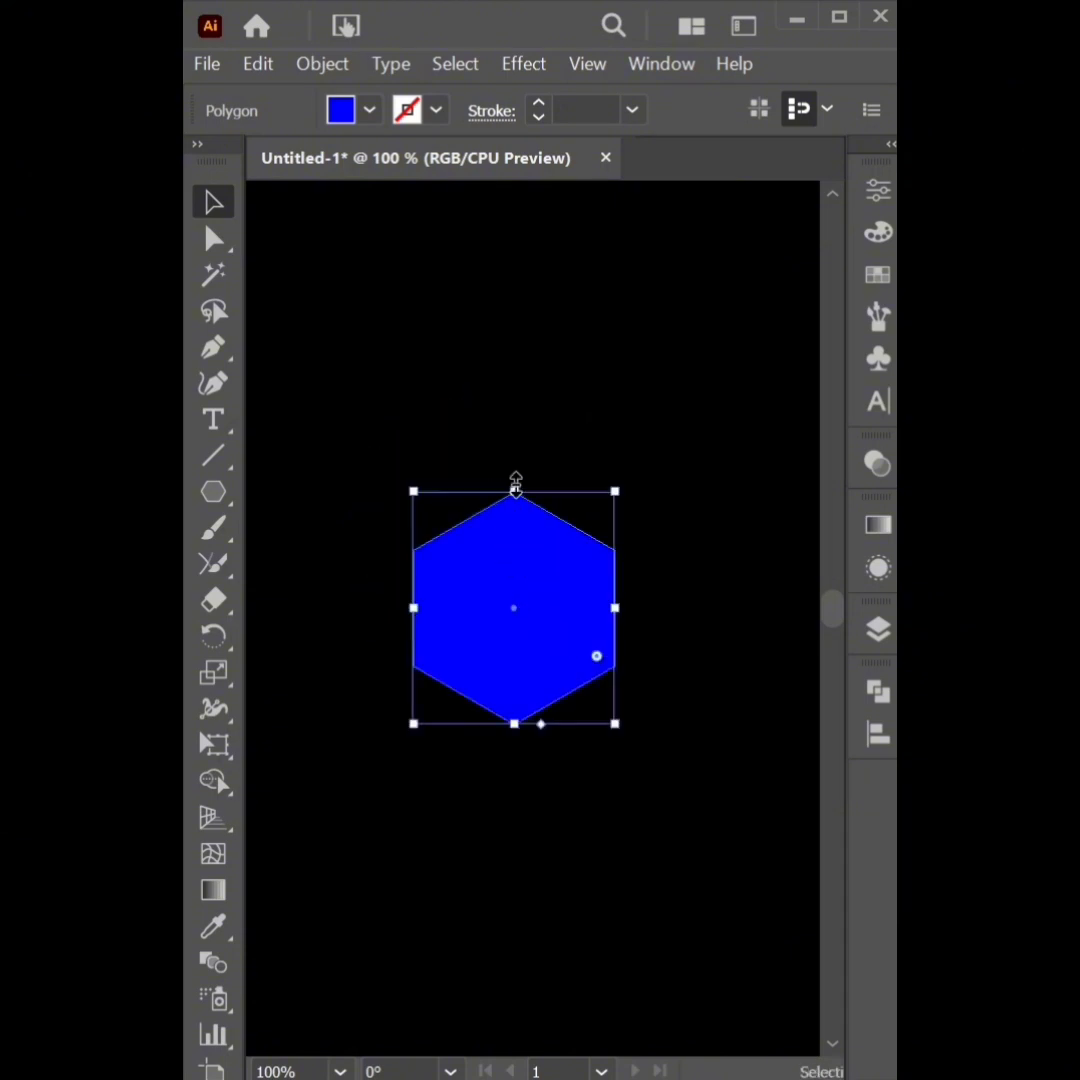
drag(515, 487, 560, 585)
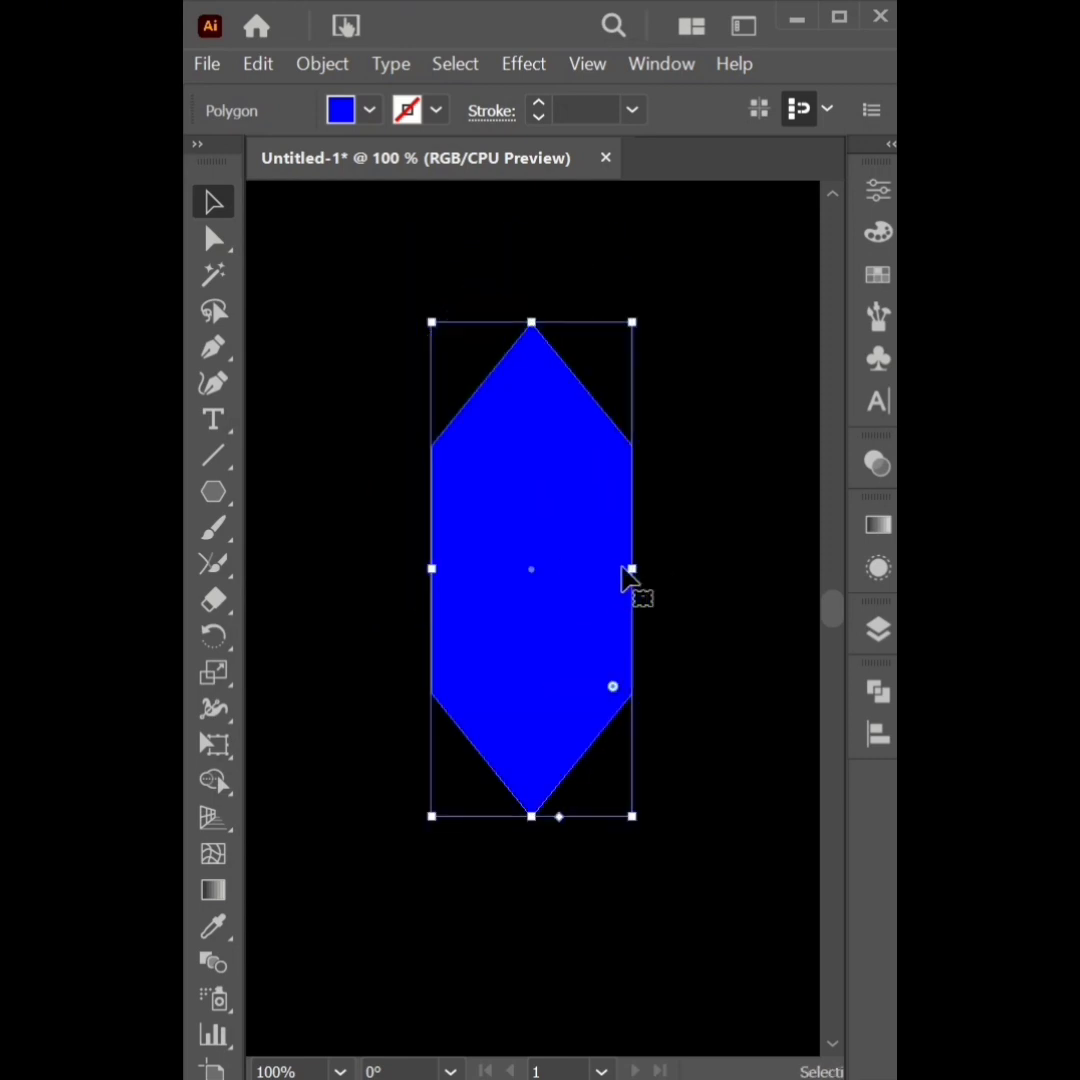
drag(632, 567, 607, 568)
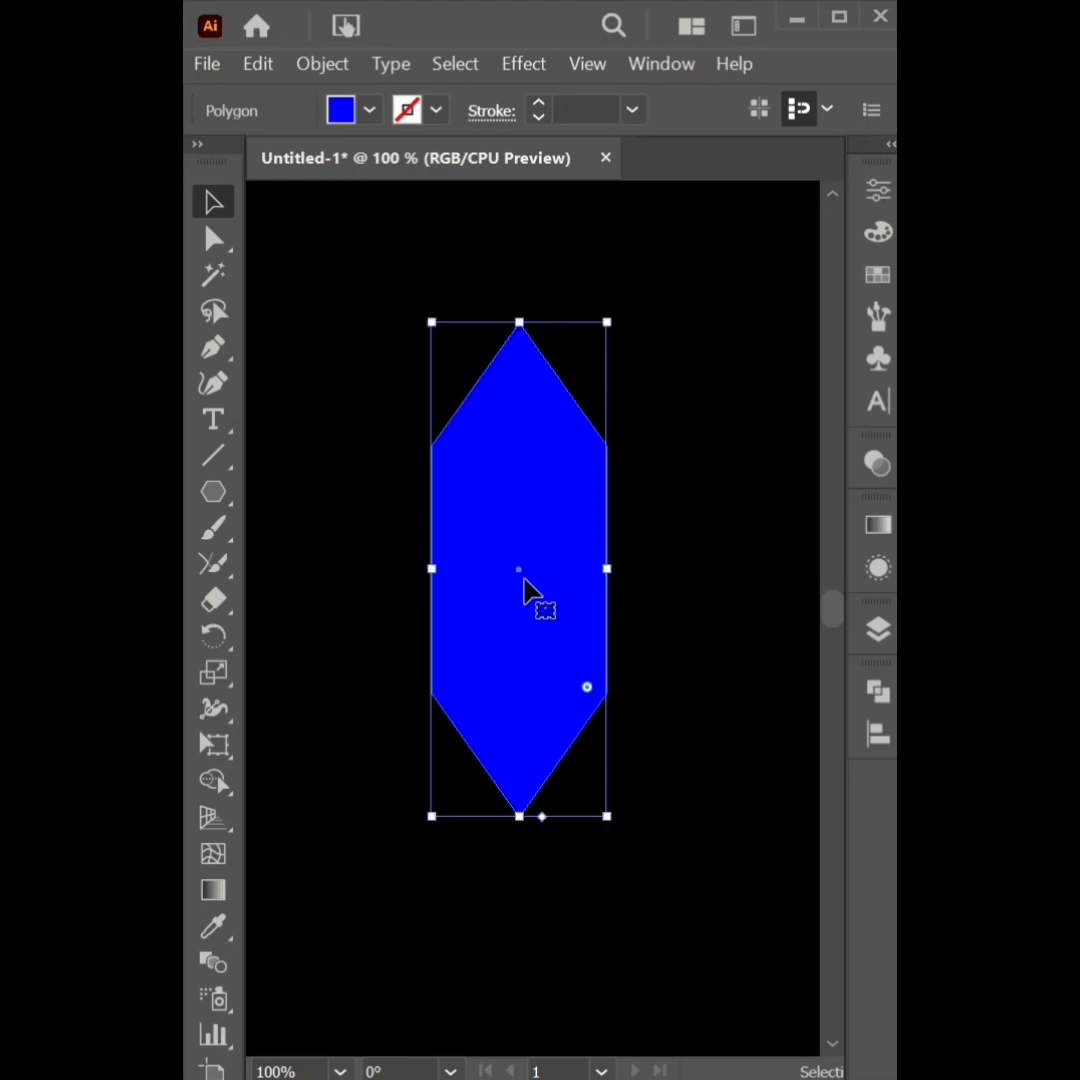
drag(524, 581, 543, 595)
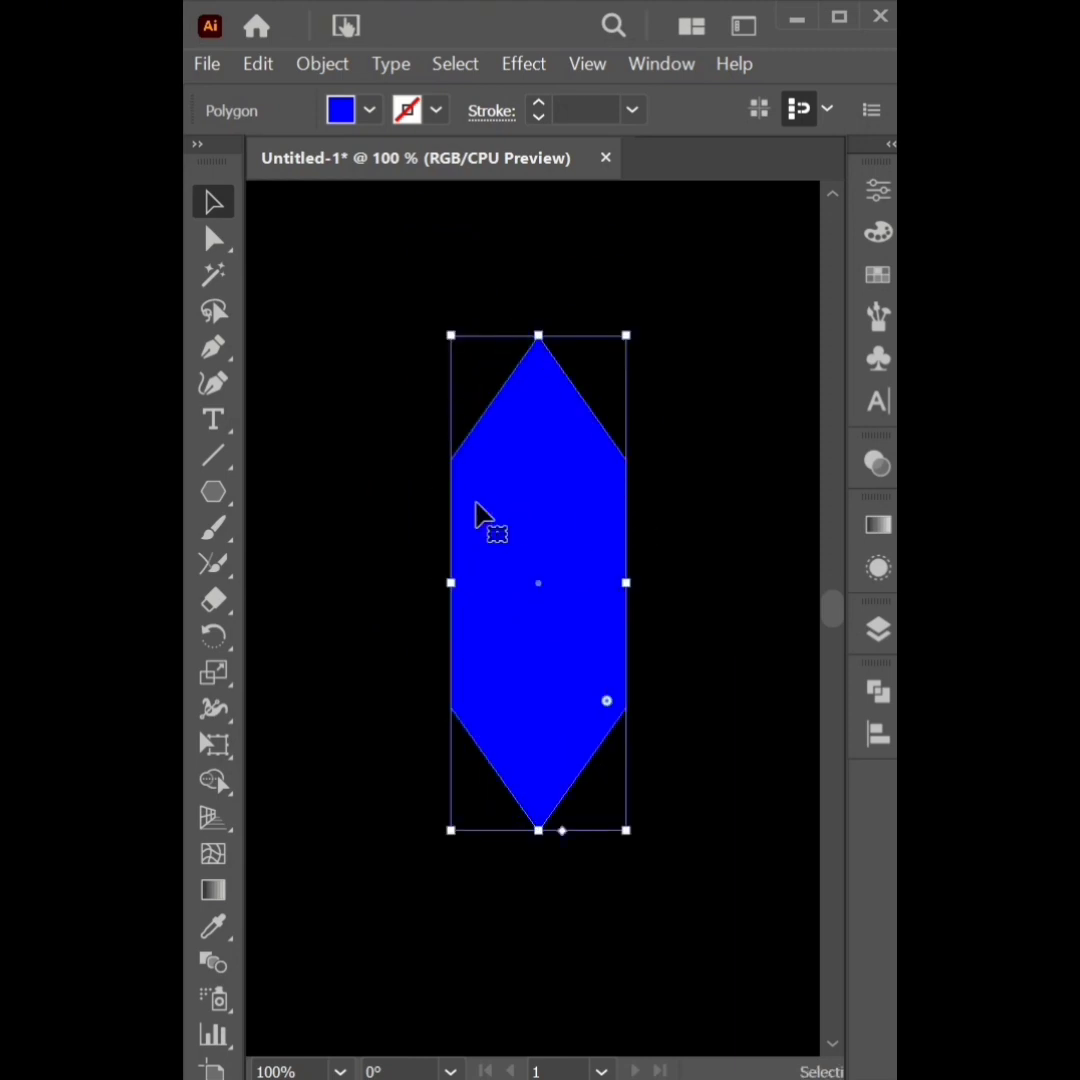
click(398, 430)
drag(400, 422, 466, 478)
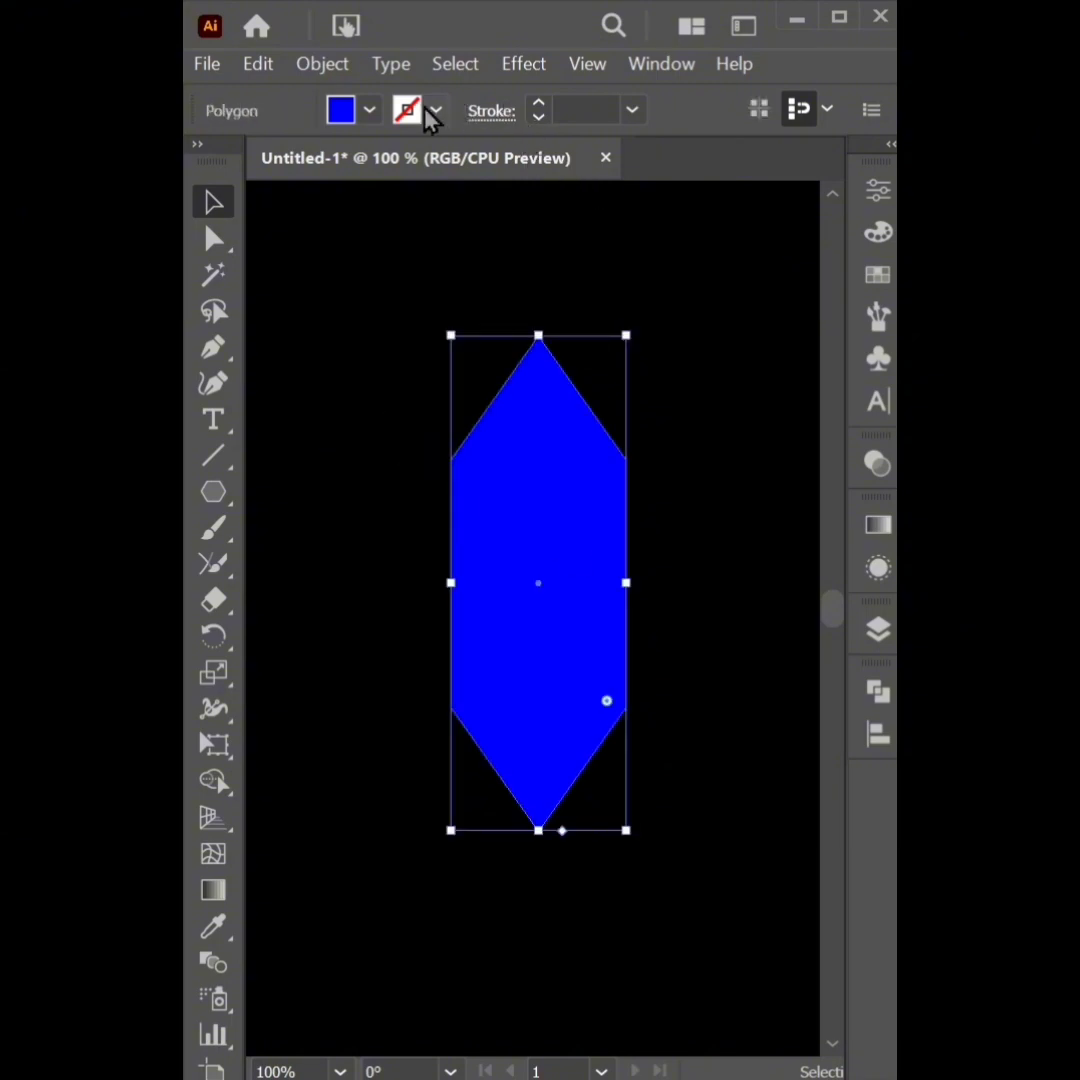
Give the stretched hexagon a white stroke and set its fill to none.
click(369, 108)
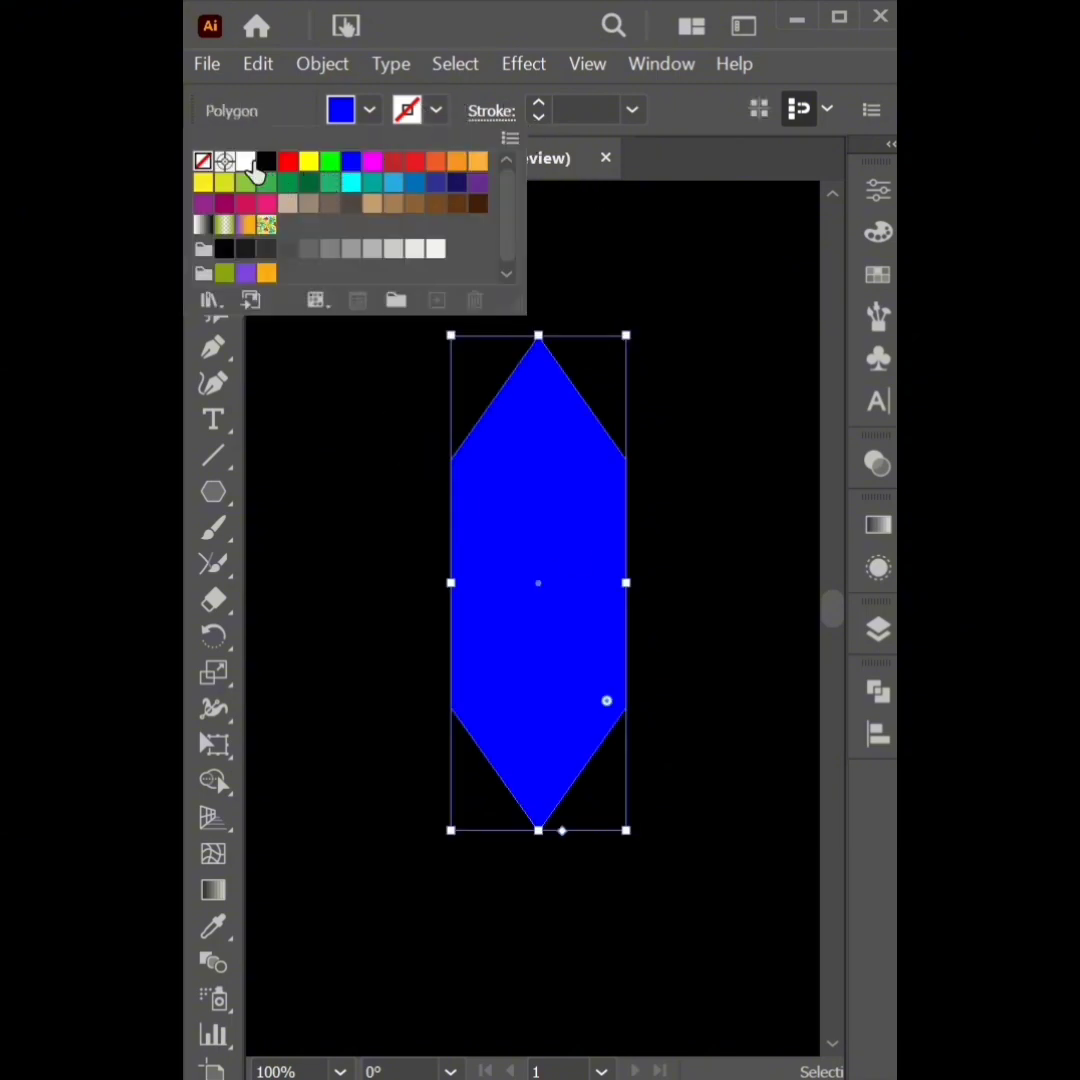
click(243, 163)
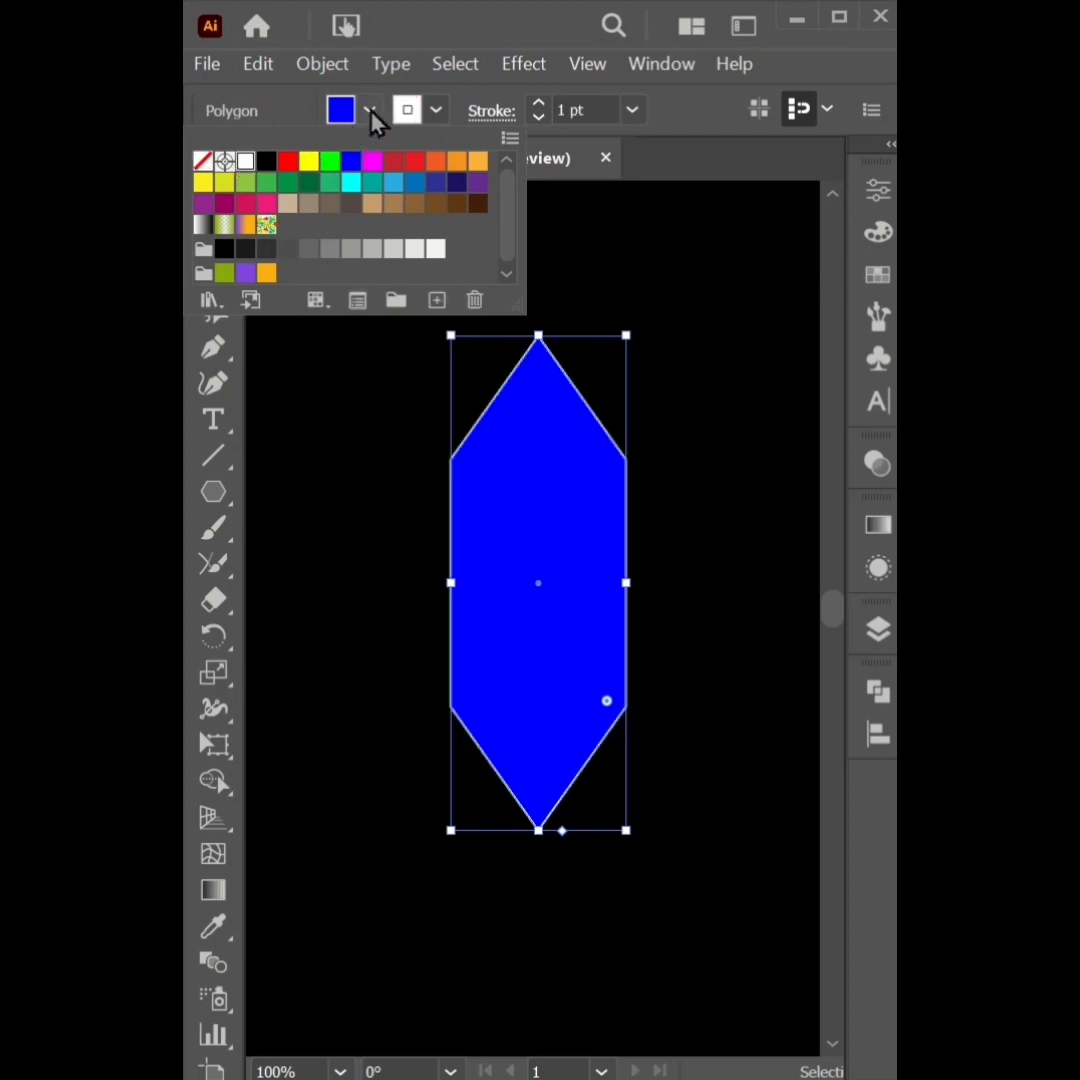
click(371, 110)
click(372, 112)
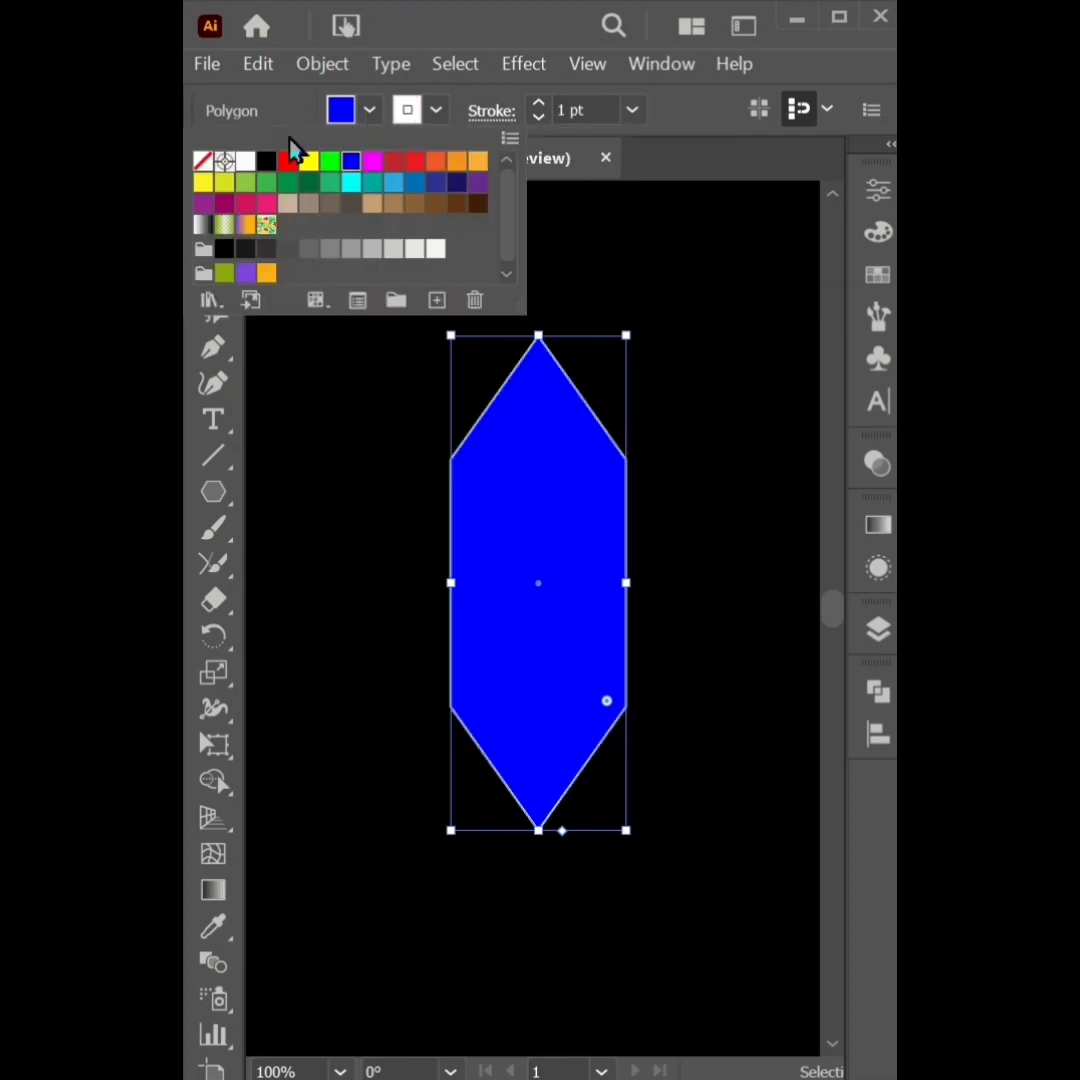
click(203, 162)
click(600, 258)
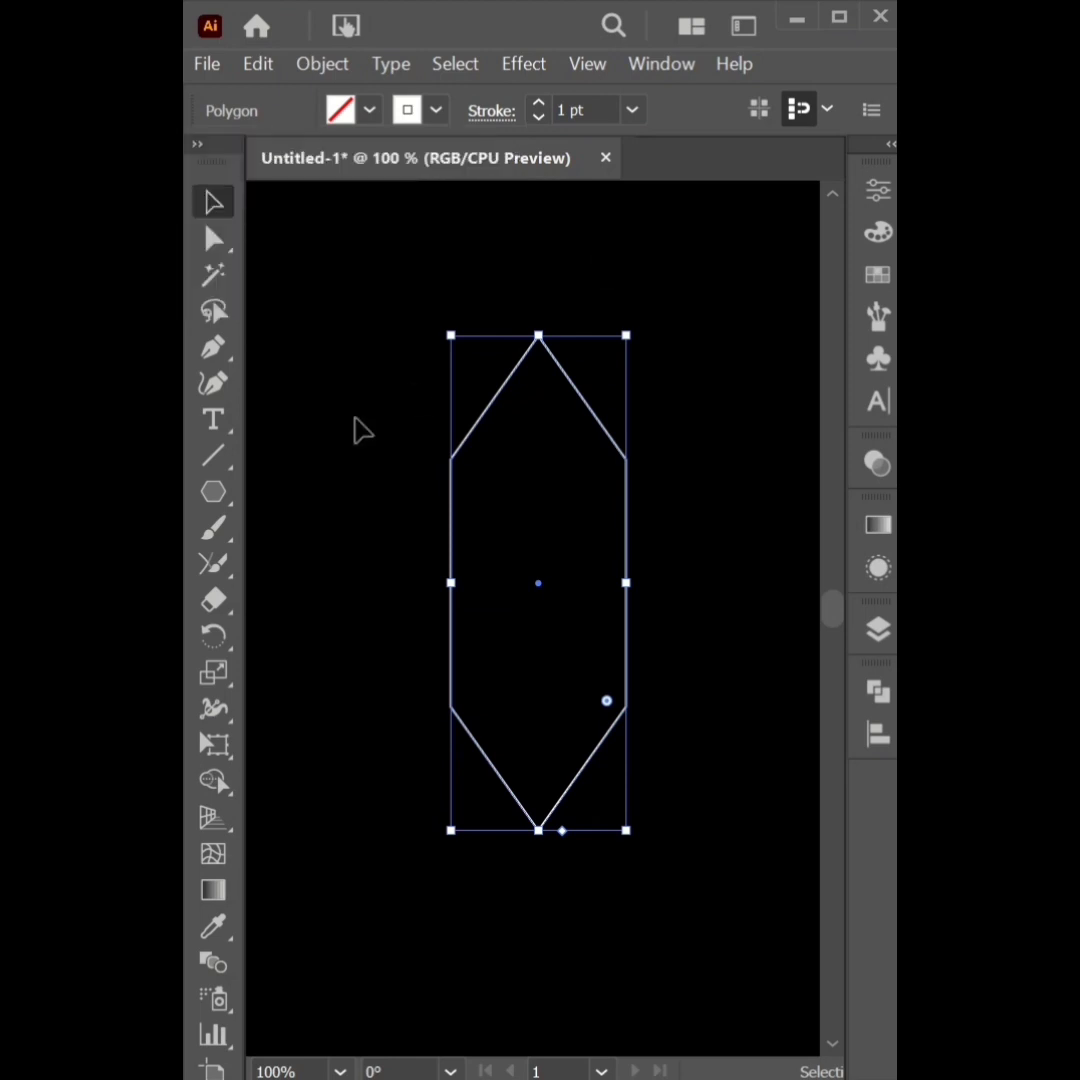
Delete the two upper side anchor points of the hexagon to form a kite shape, and deselect it.
click(213, 347)
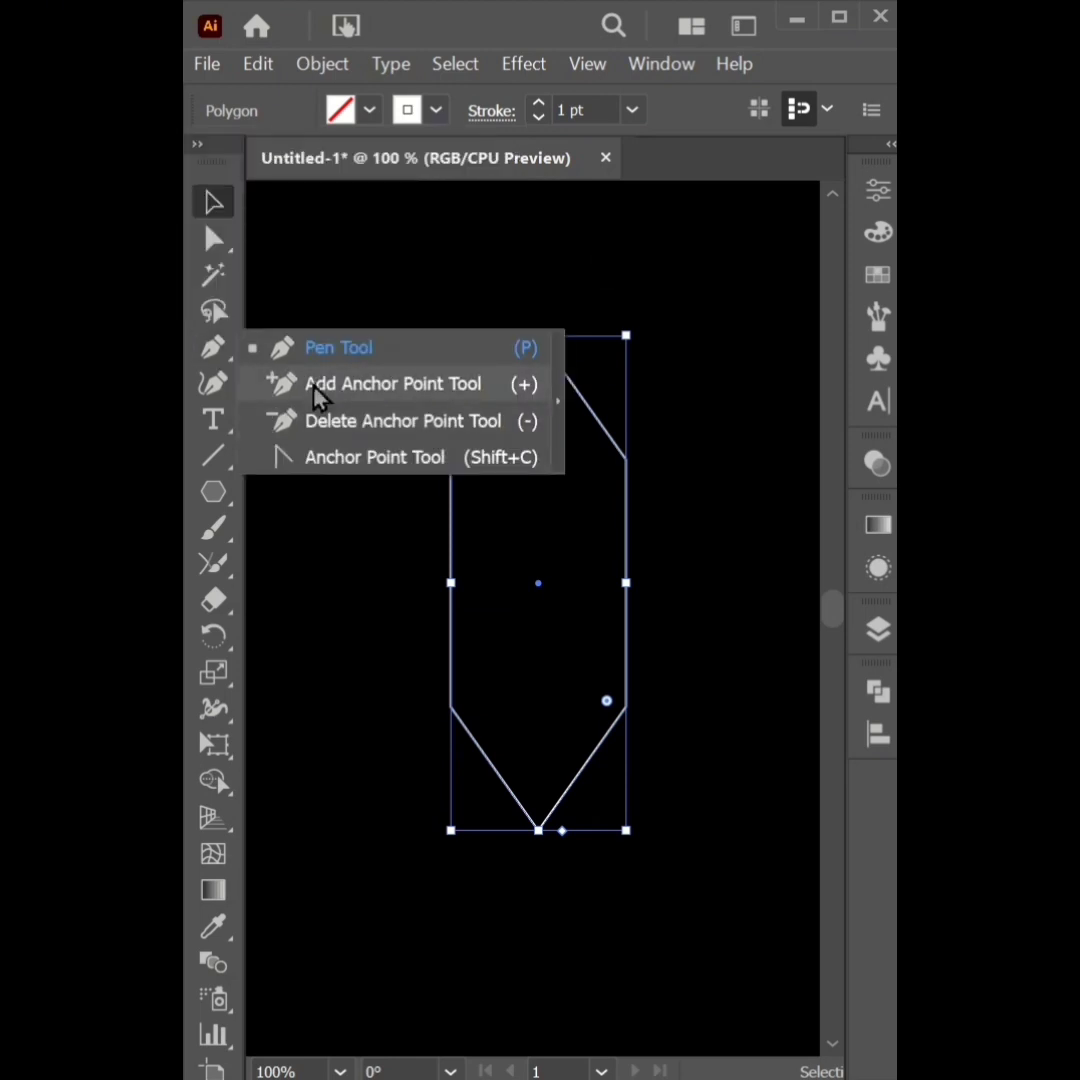
click(327, 423)
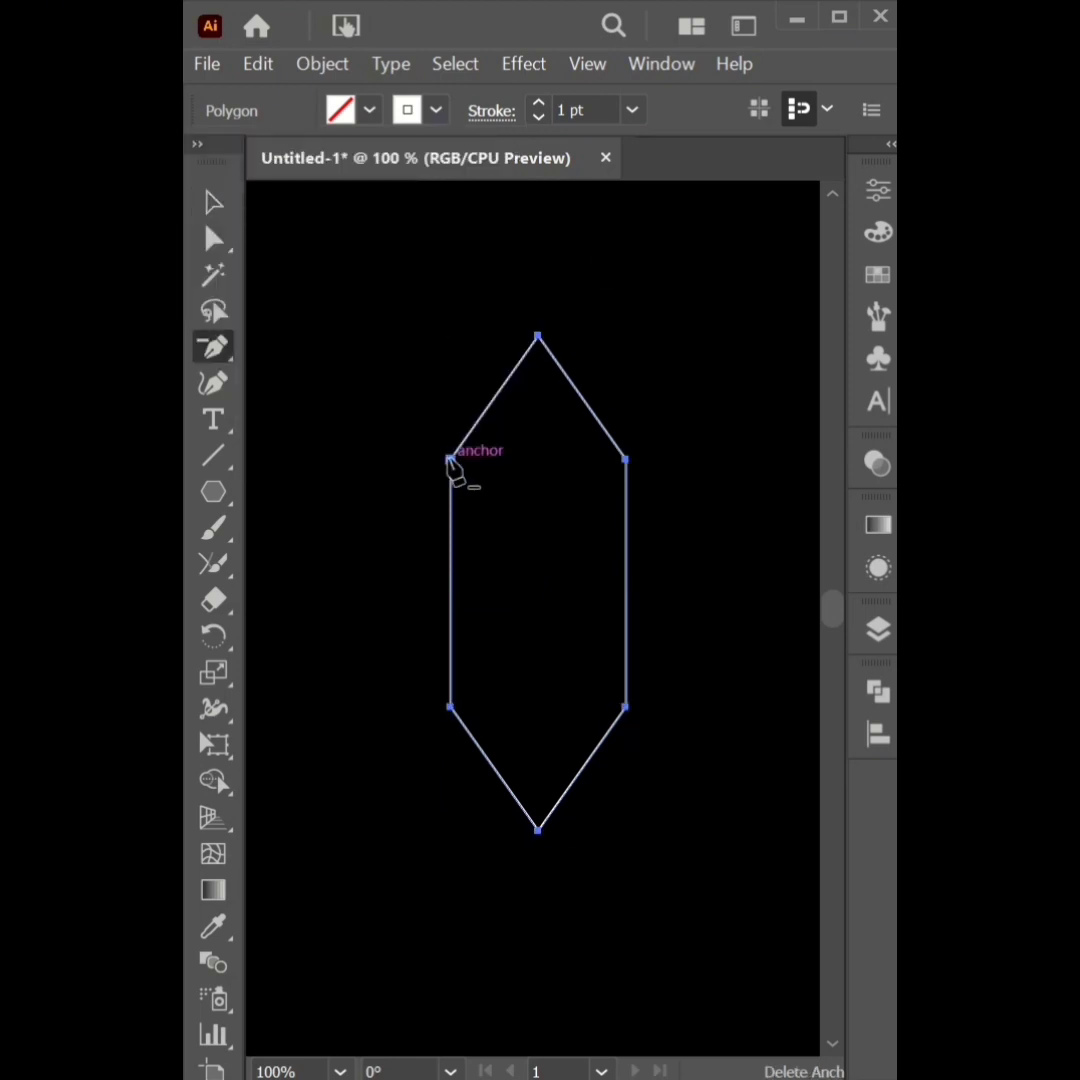
click(451, 460)
click(627, 461)
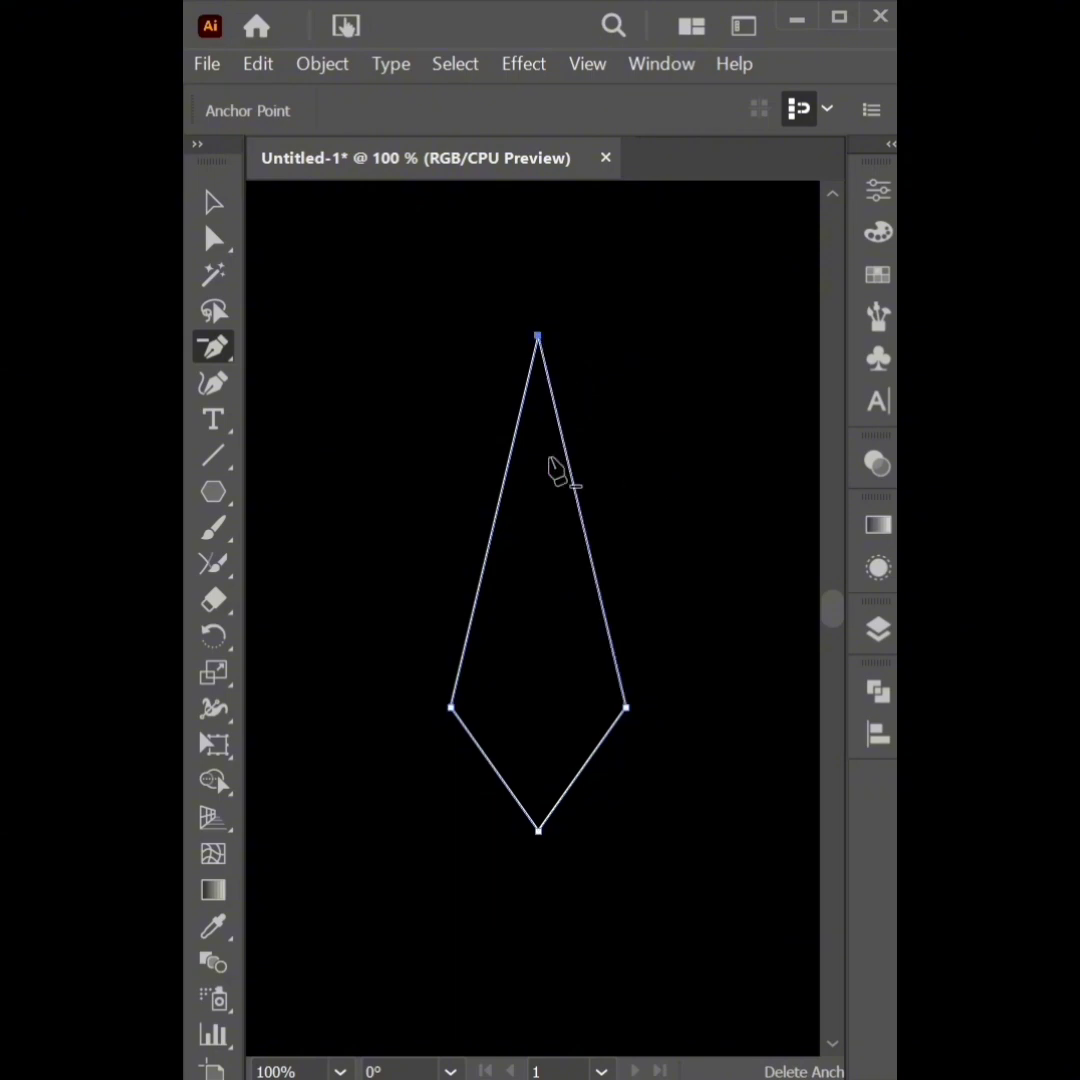
click(214, 203)
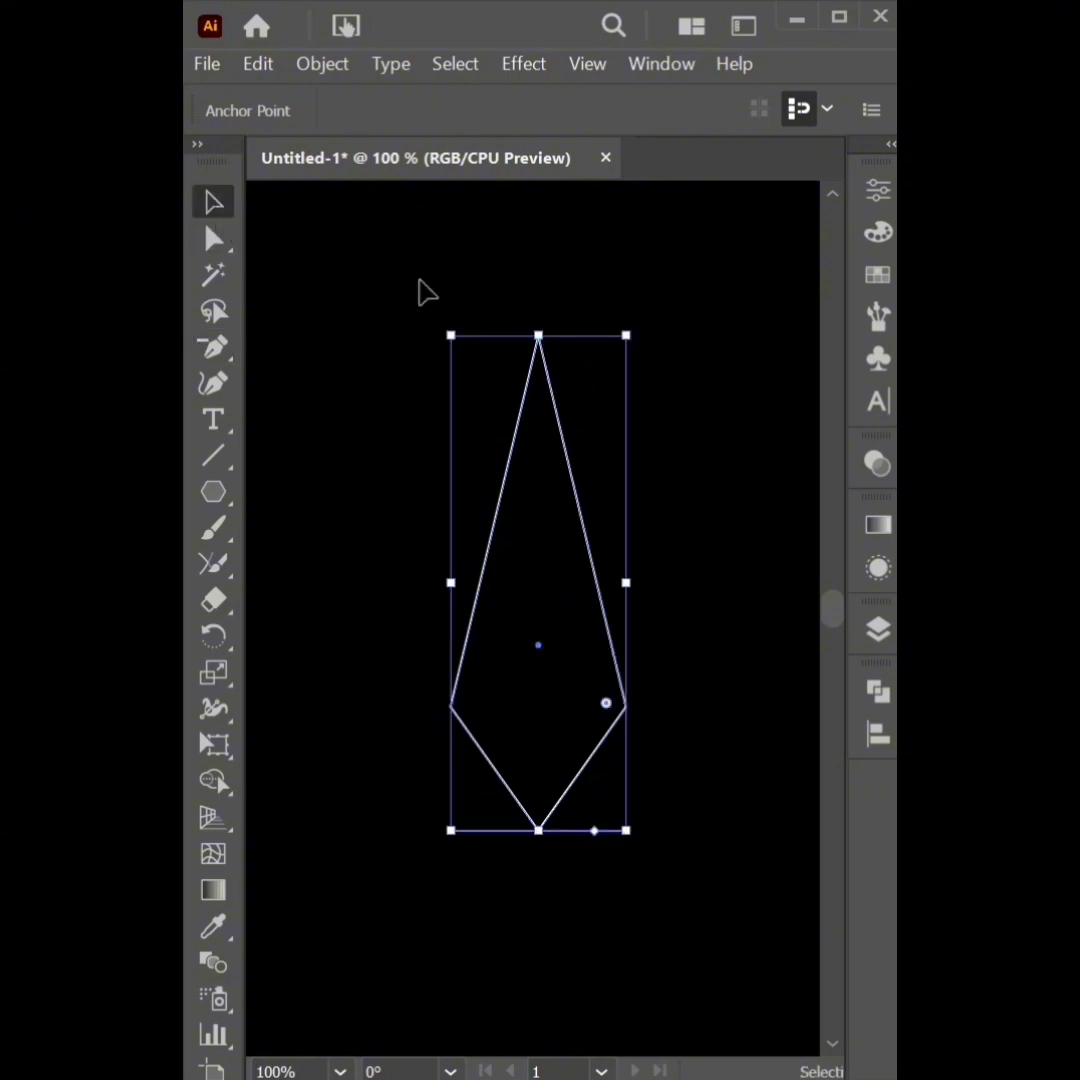
click(420, 282)
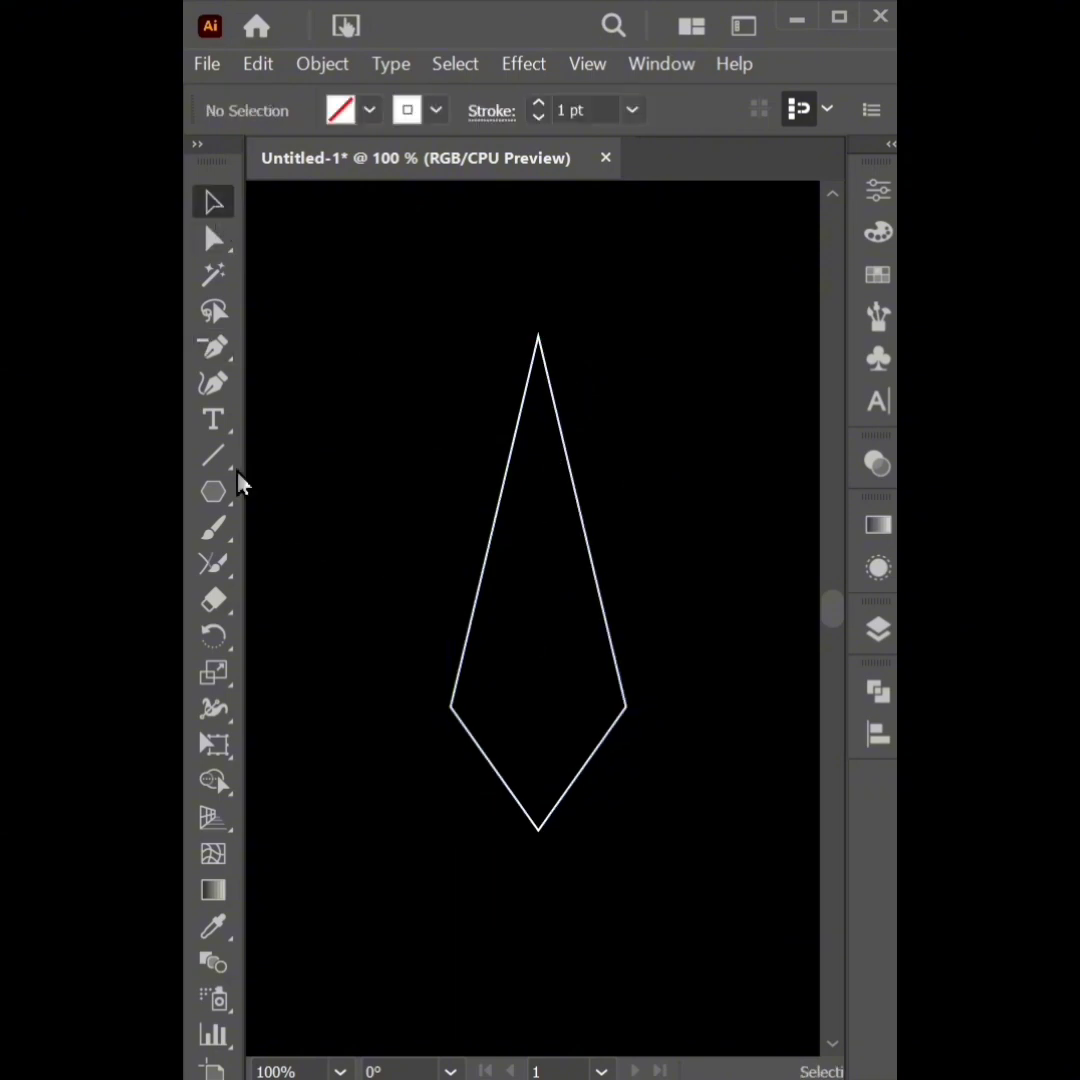
Draw a straight vertical Pen line through the kite's top and bottom points, extending slightly beyond both ends.
click(216, 352)
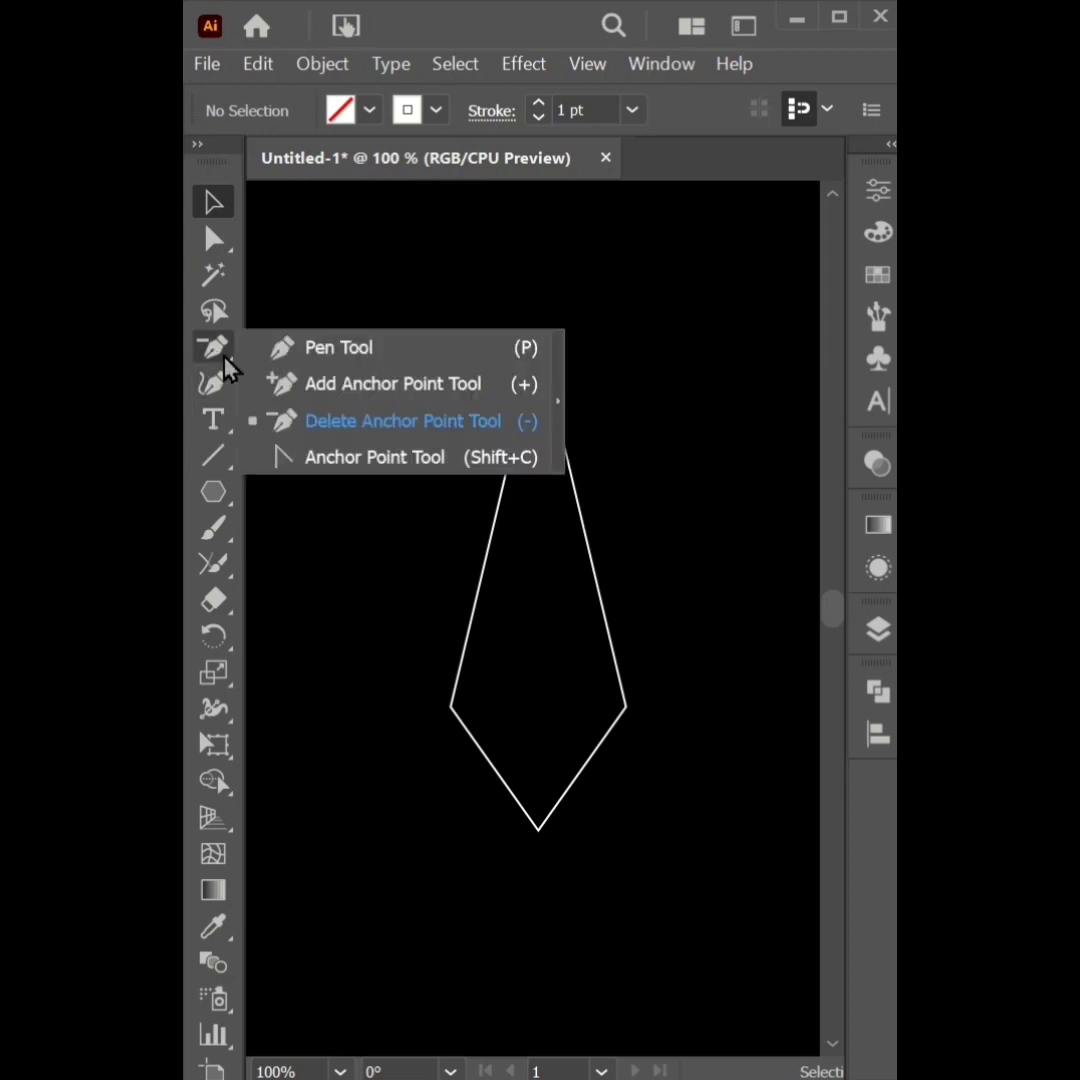
click(328, 357)
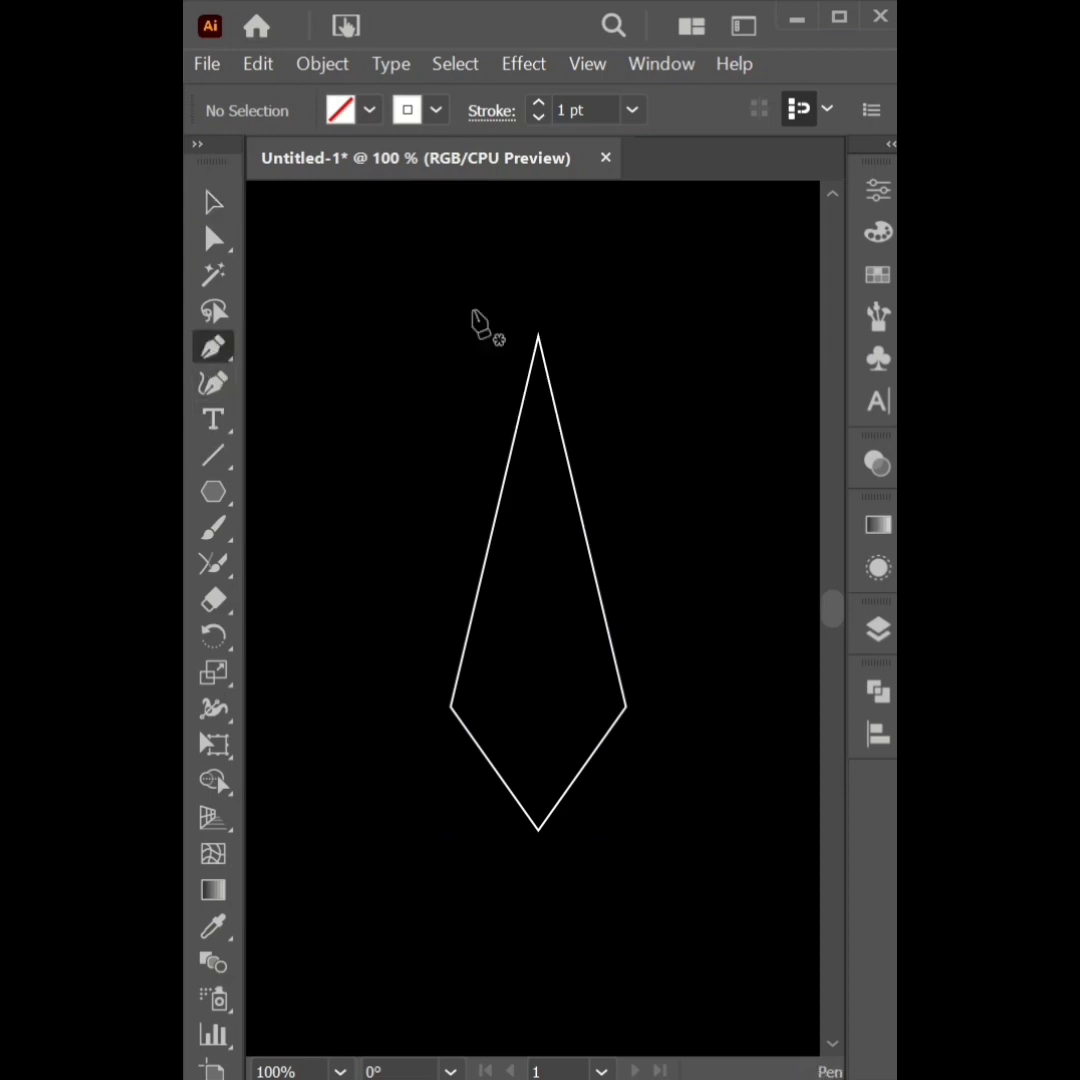
click(538, 296)
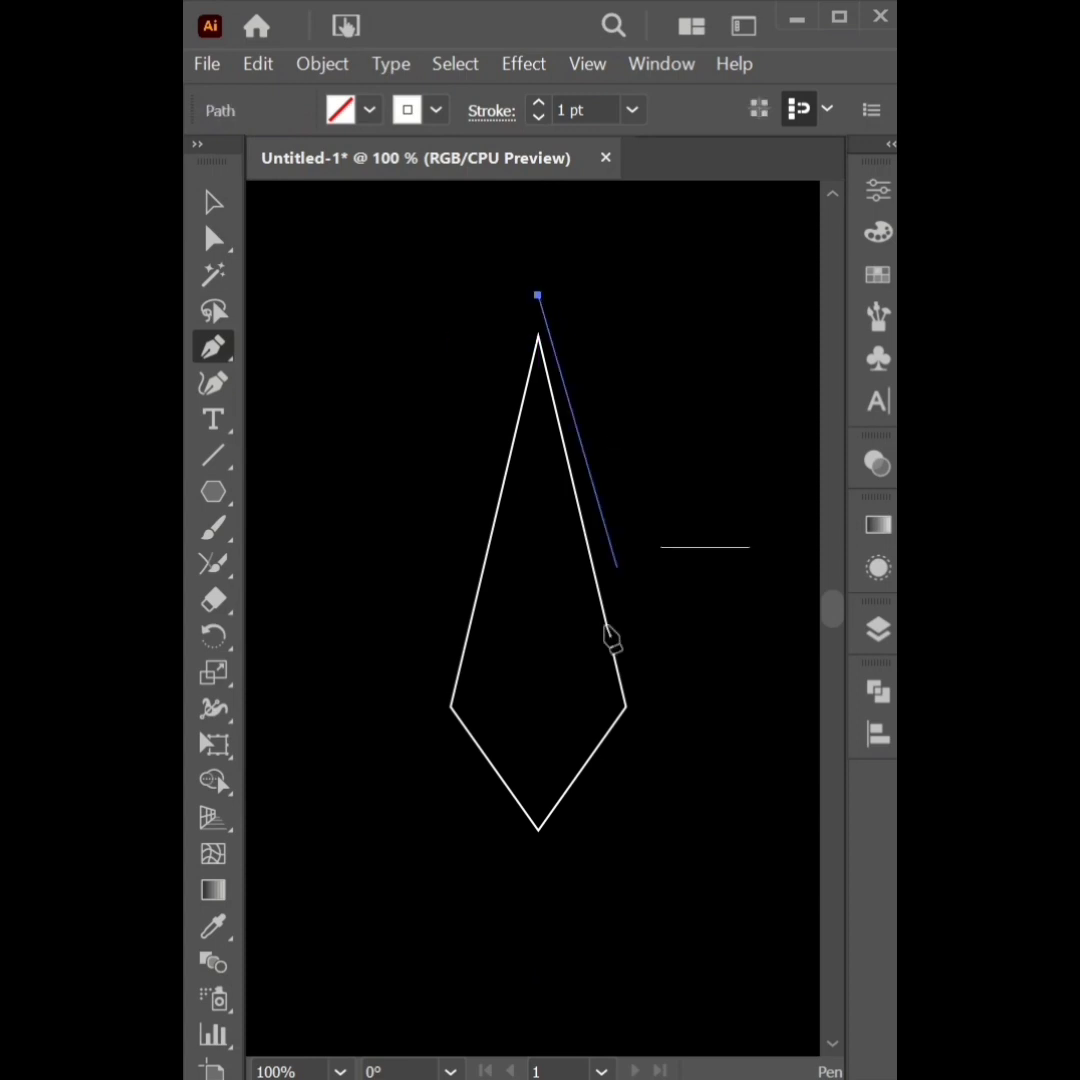
click(538, 875)
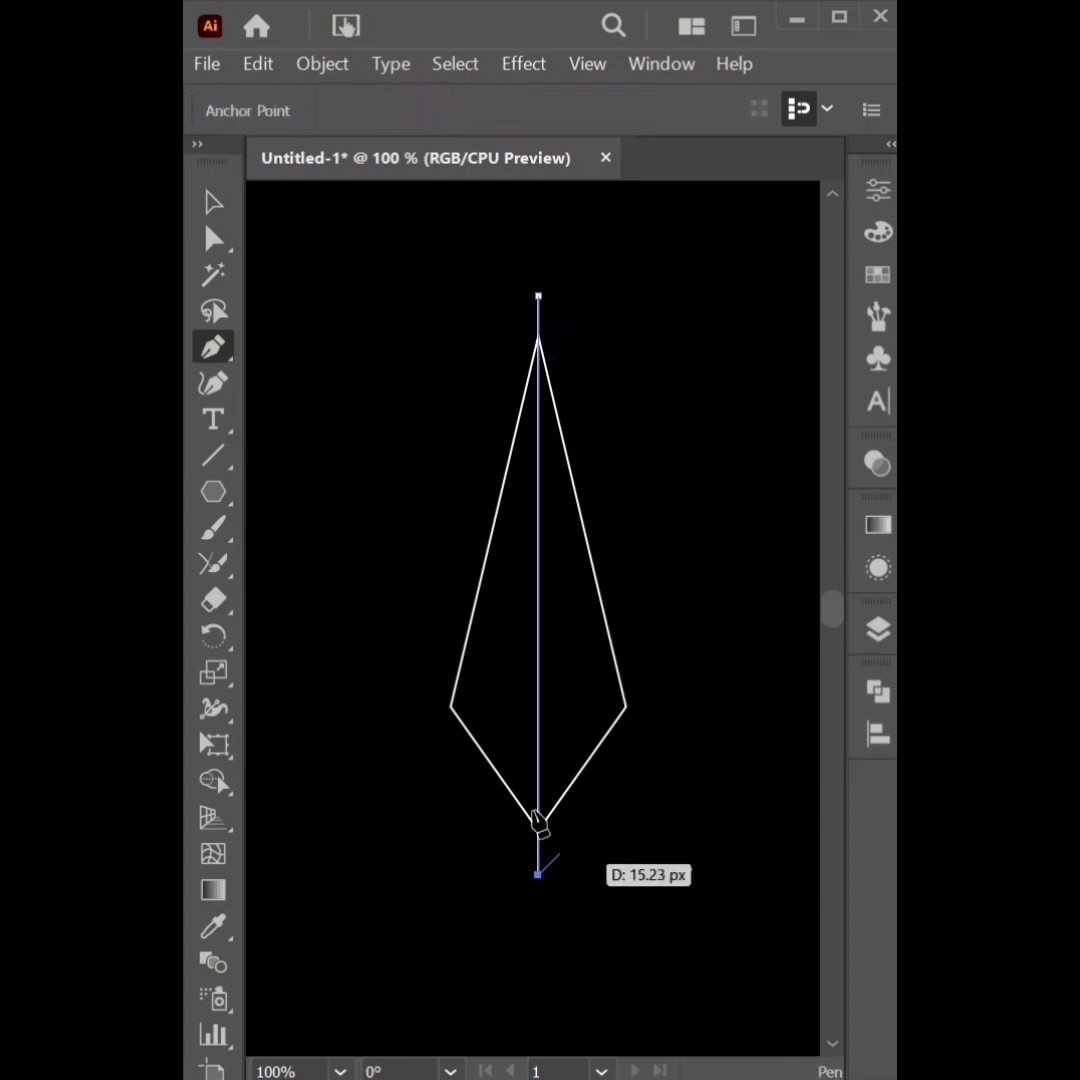
Split the kite along the vertical line with the Shape Builder and delete the line ends protruding above and below it.
click(213, 203)
drag(422, 357, 600, 650)
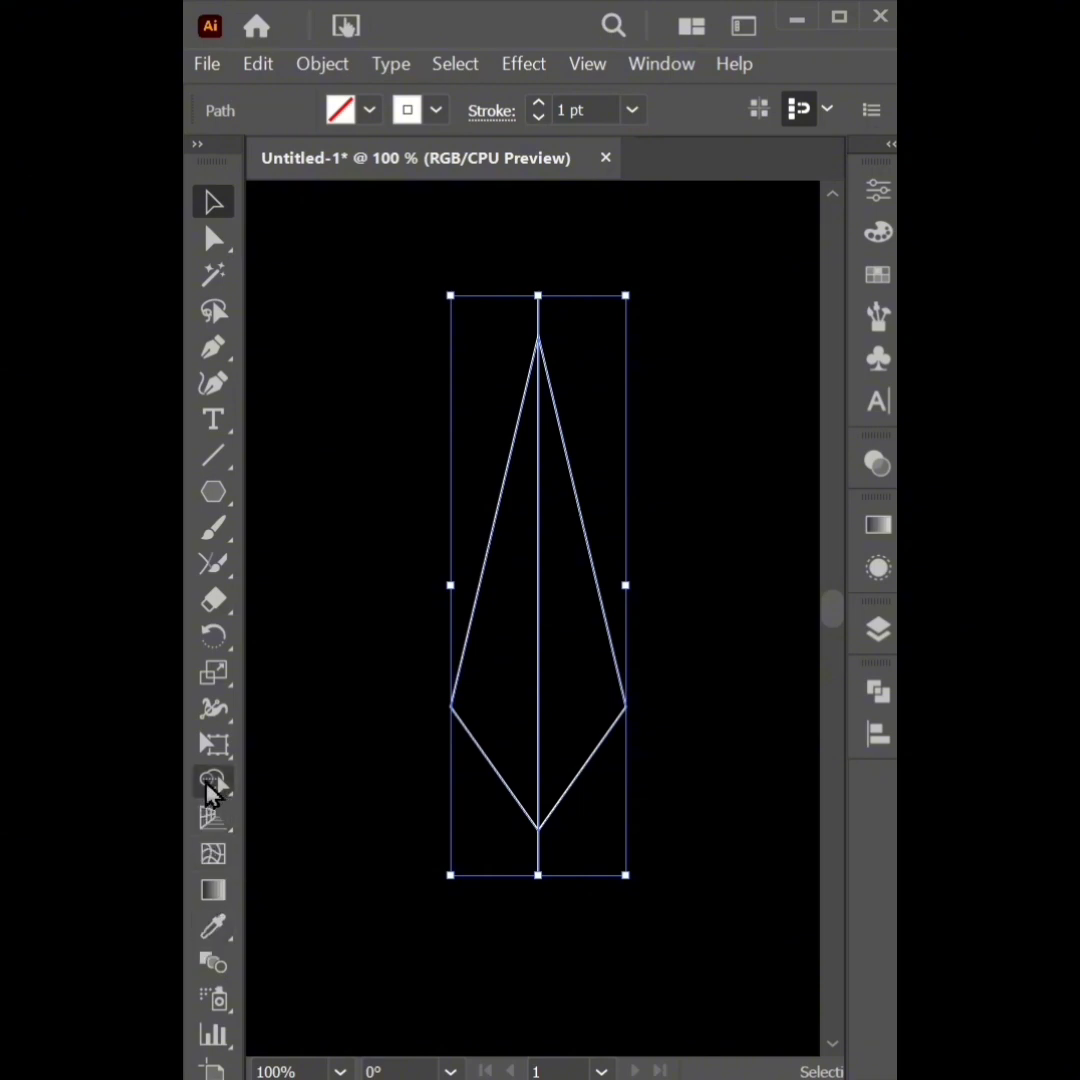
click(213, 783)
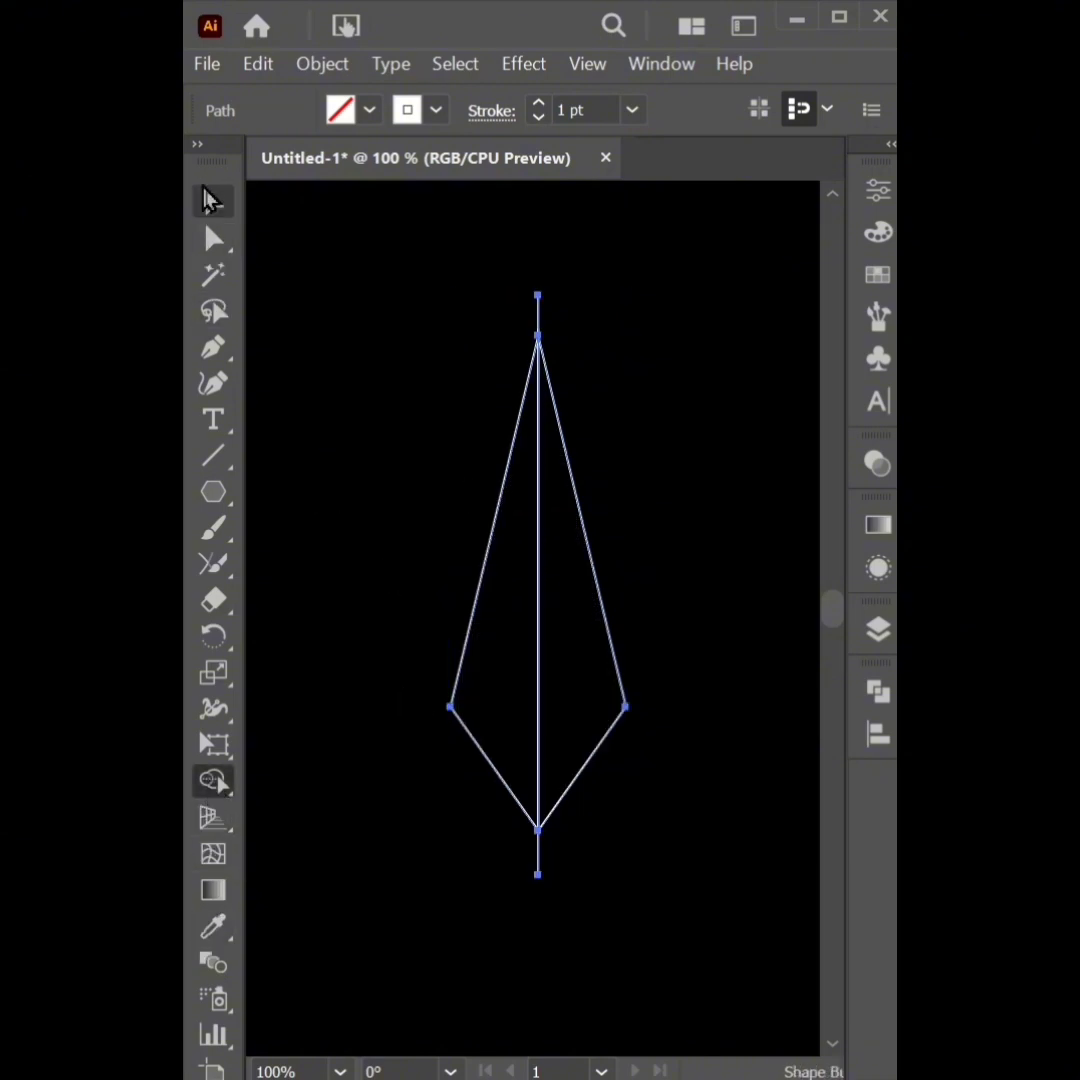
click(213, 203)
drag(449, 282, 590, 333)
key(Delete)
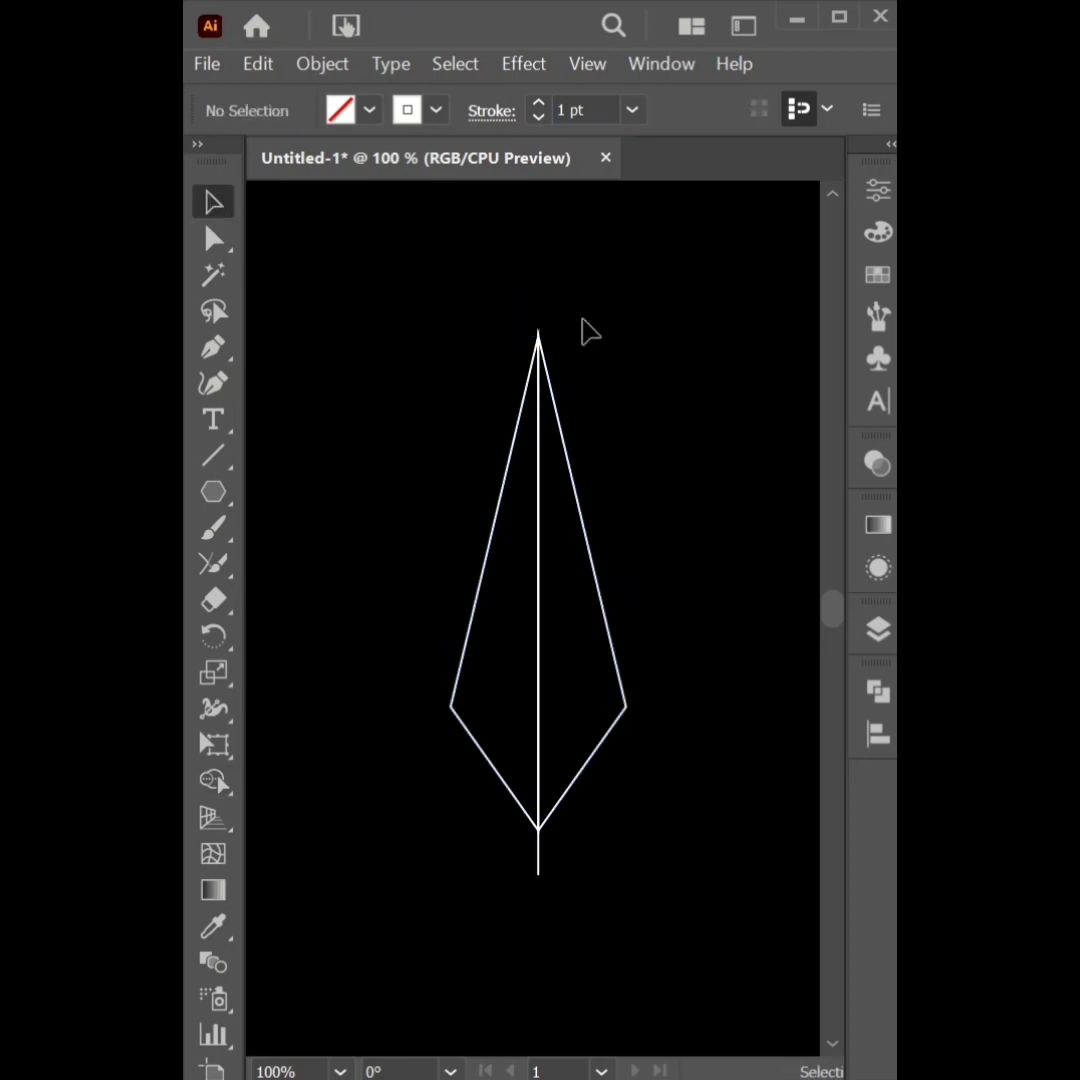
drag(619, 853, 489, 907)
key(Delete)
Fill both kite halves with a white-to-black linear gradient running vertically from white at the top to black at the bottom.
drag(447, 420, 643, 624)
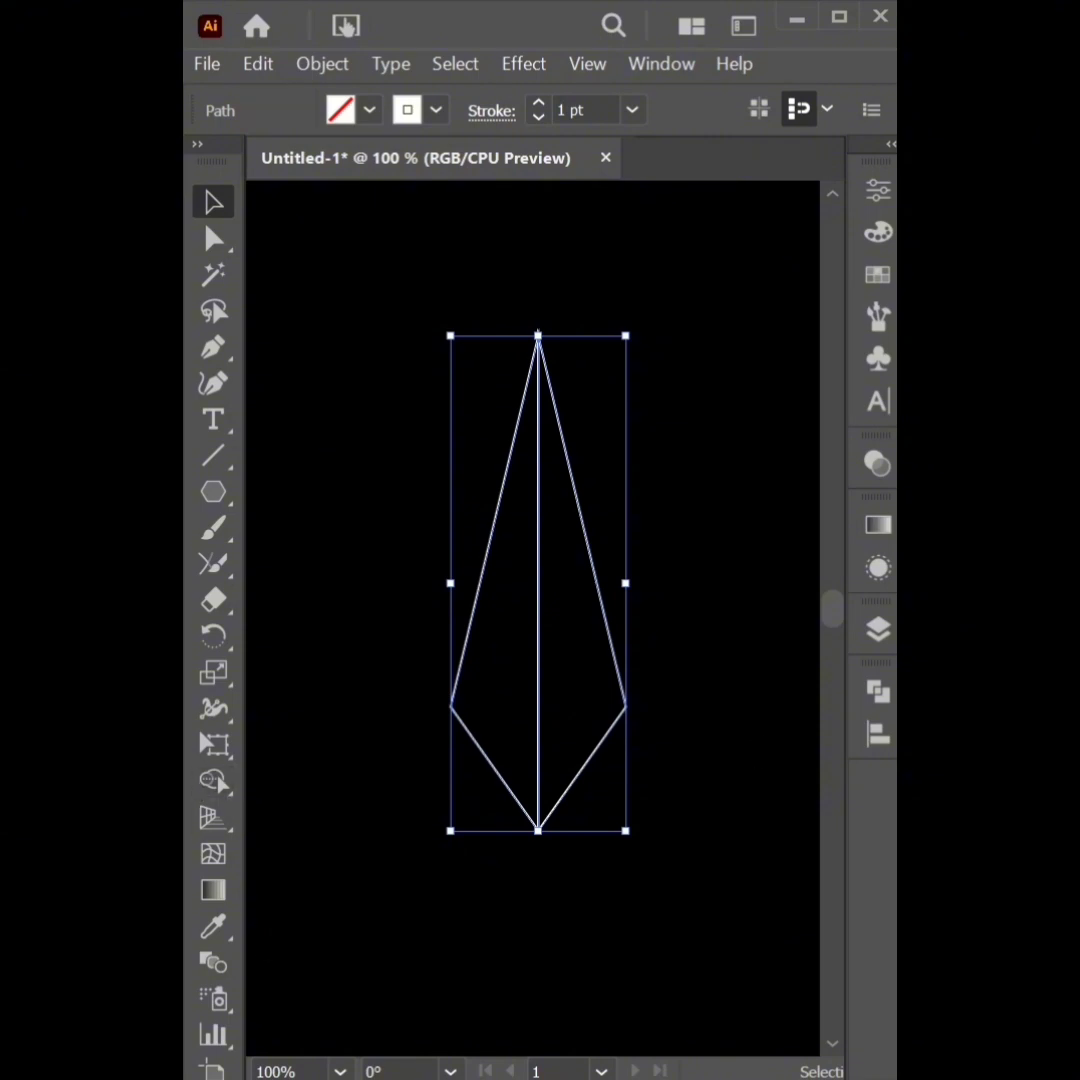
click(878, 525)
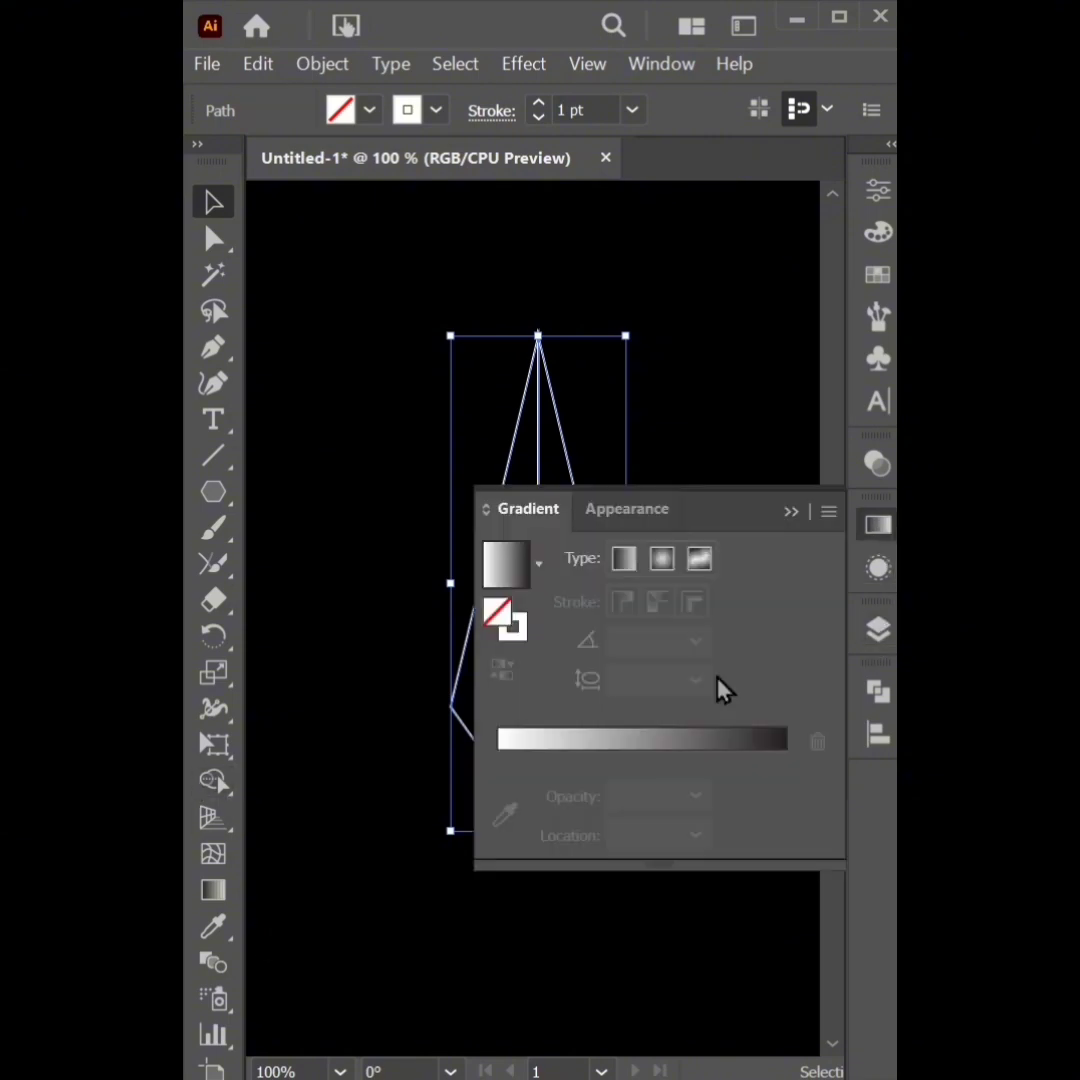
click(665, 739)
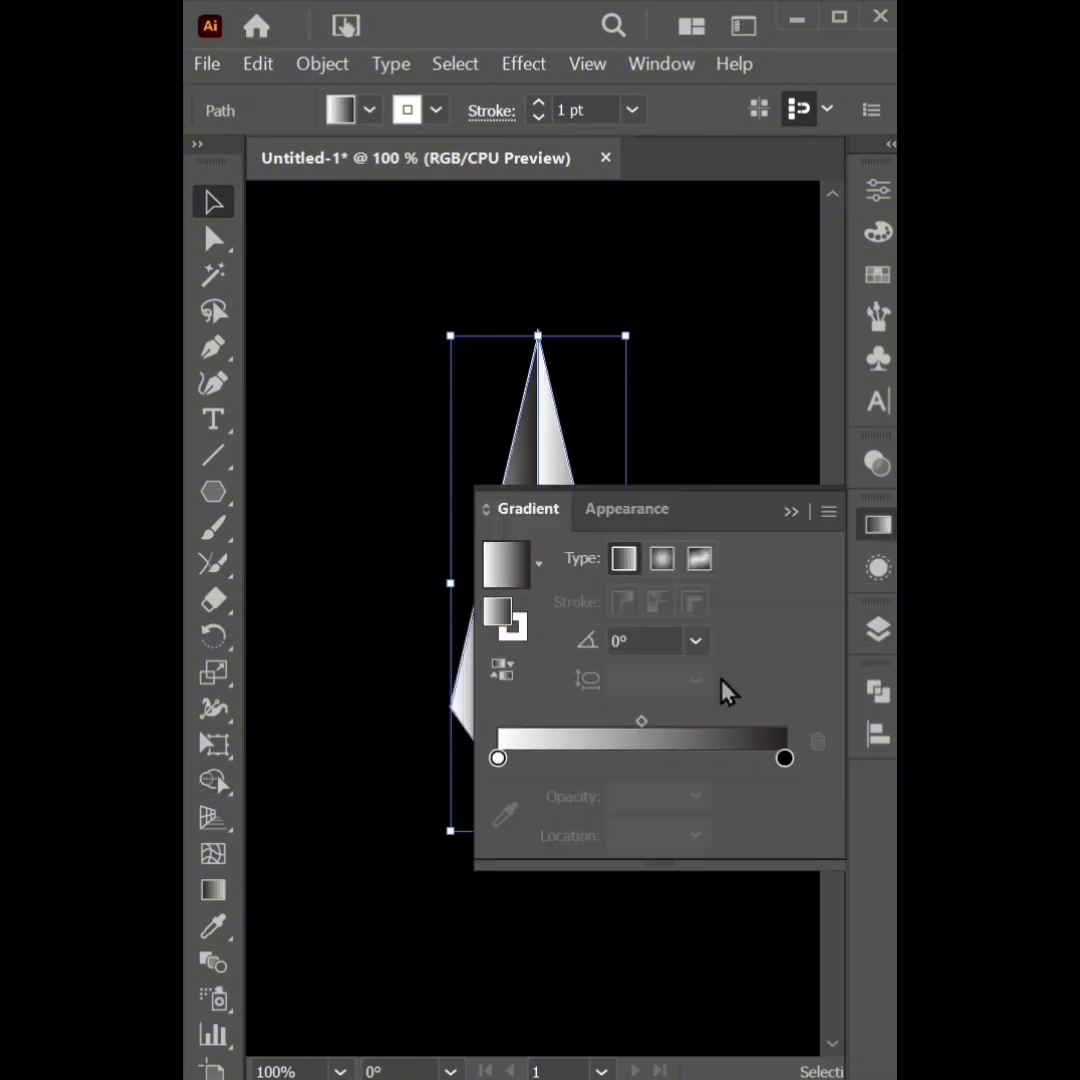
click(796, 512)
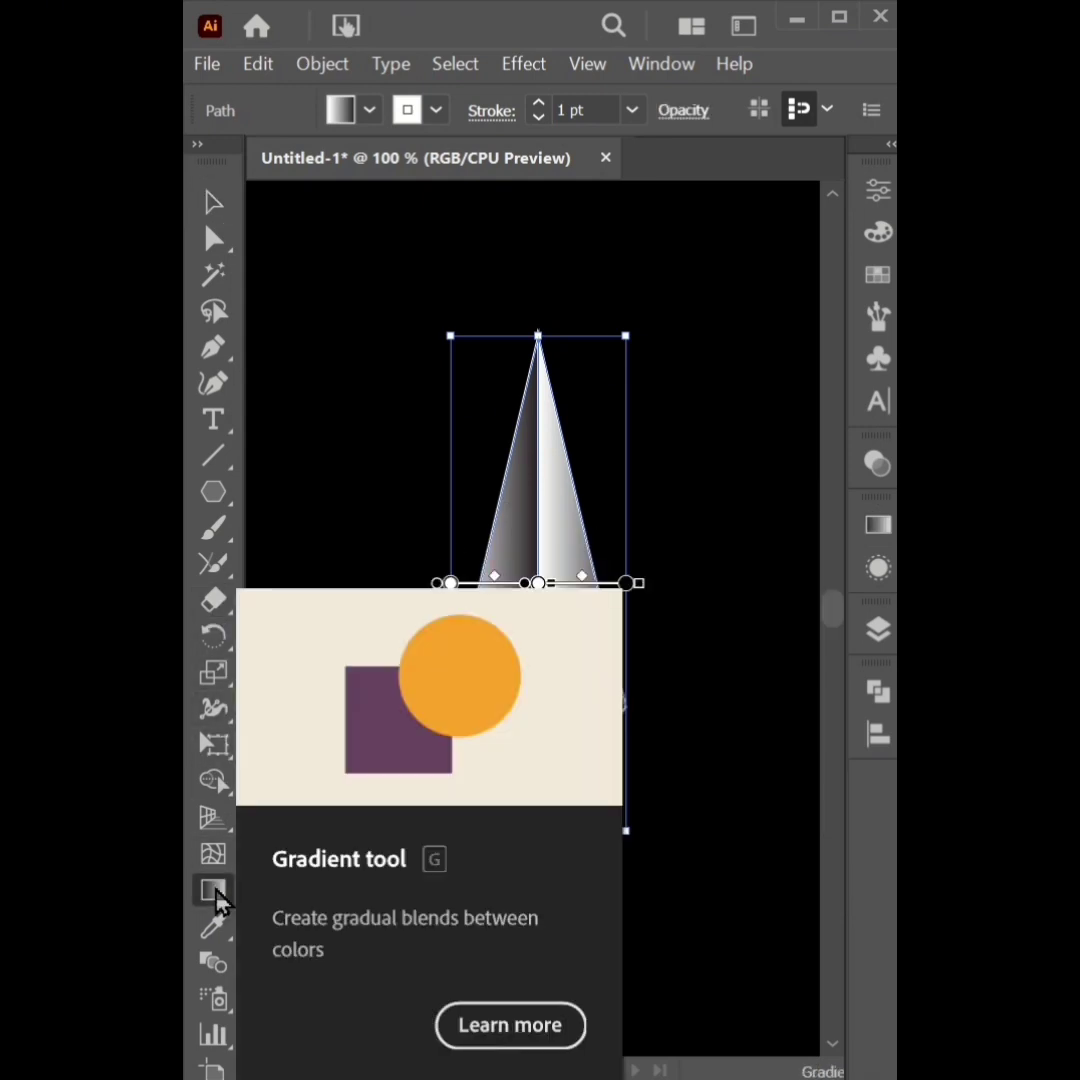
click(215, 891)
mouse_move(561, 380)
mouse_down()
mouse_move(547, 711)
mouse_move(567, 802)
mouse_up()
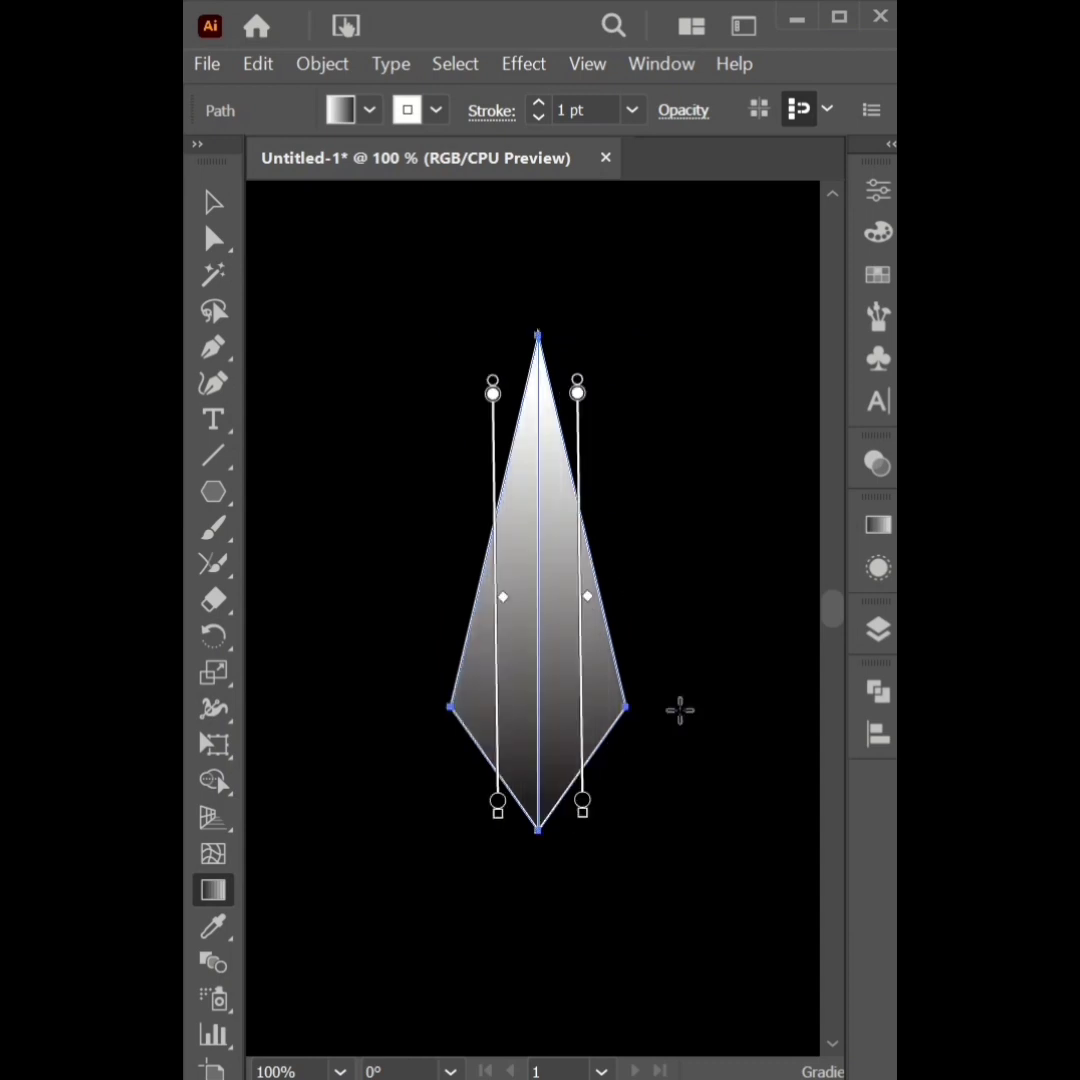
ctrl+click(704, 646)
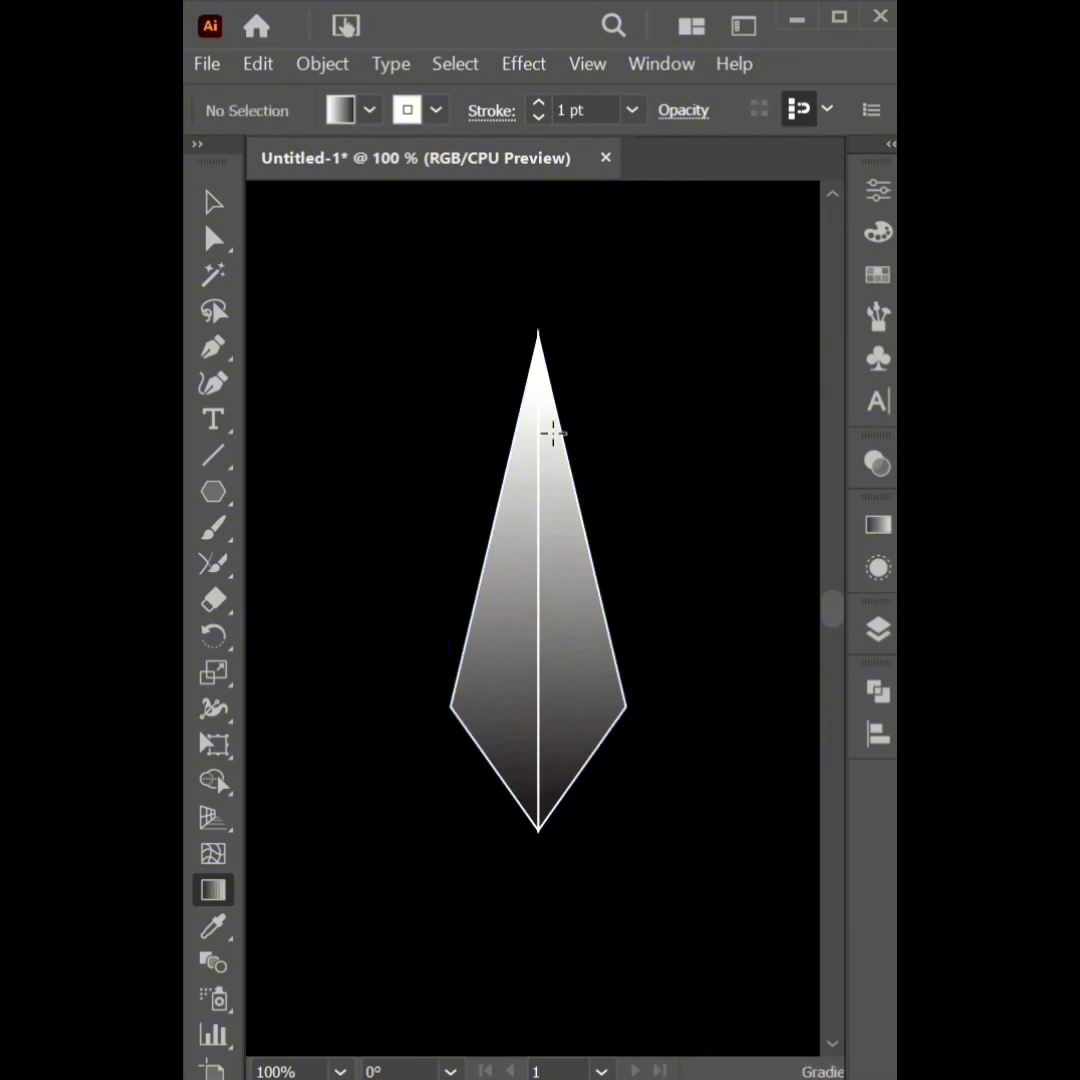
Reverse the gradient on the kite's left half so it runs from white at the bottom to black at the top.
click(581, 639)
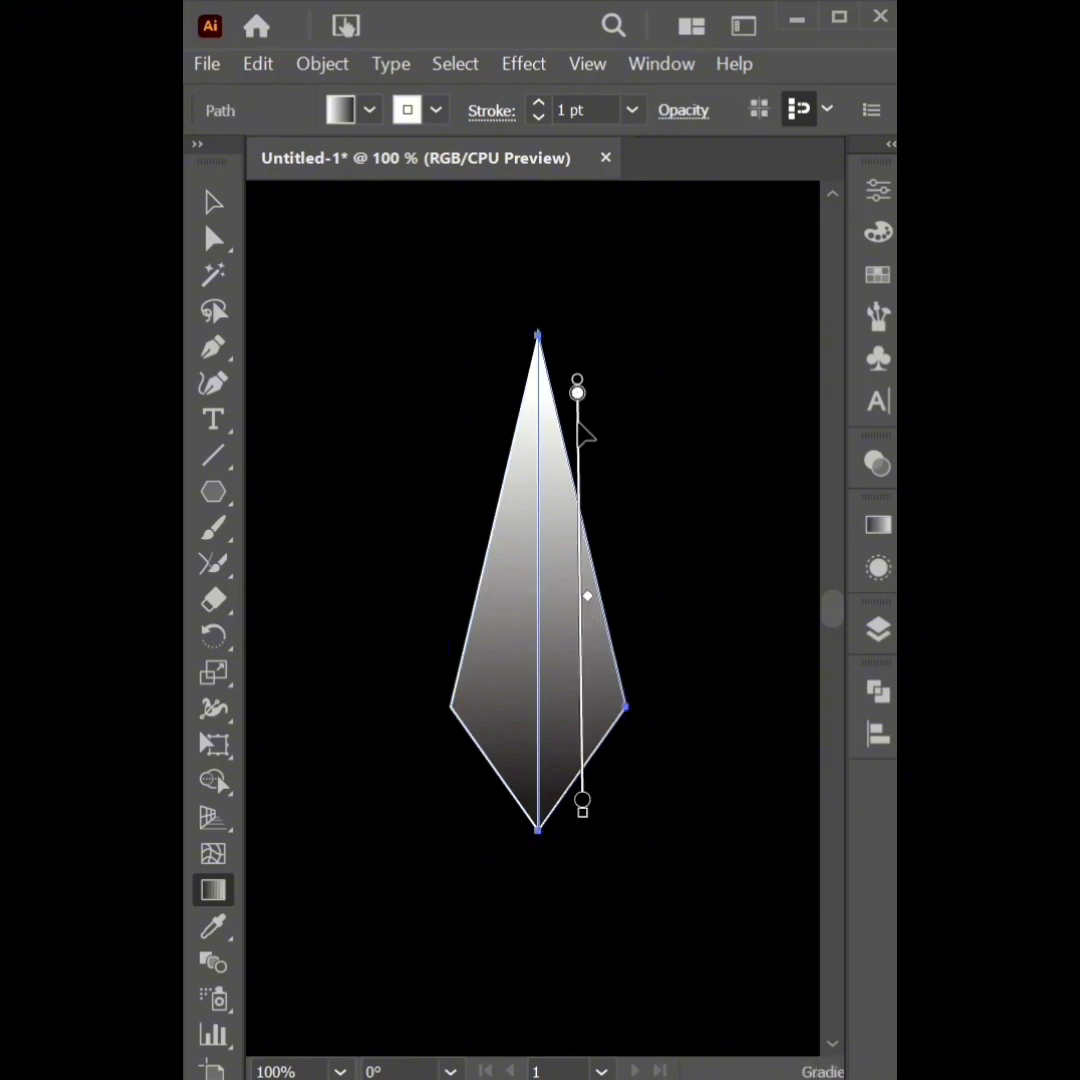
ctrl+click(505, 700)
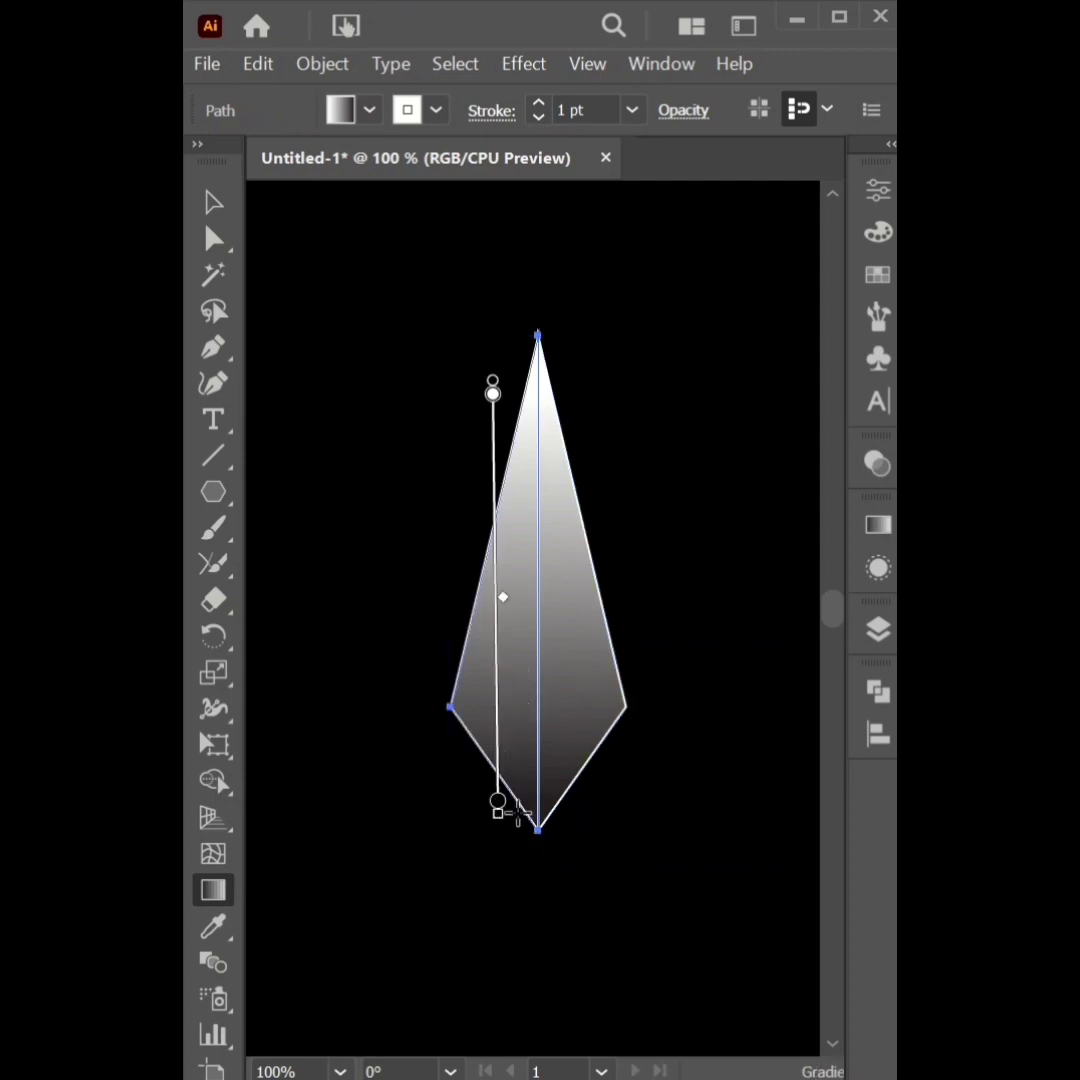
mouse_move(518, 812)
mouse_down()
mouse_move(511, 434)
mouse_move(522, 391)
mouse_up()
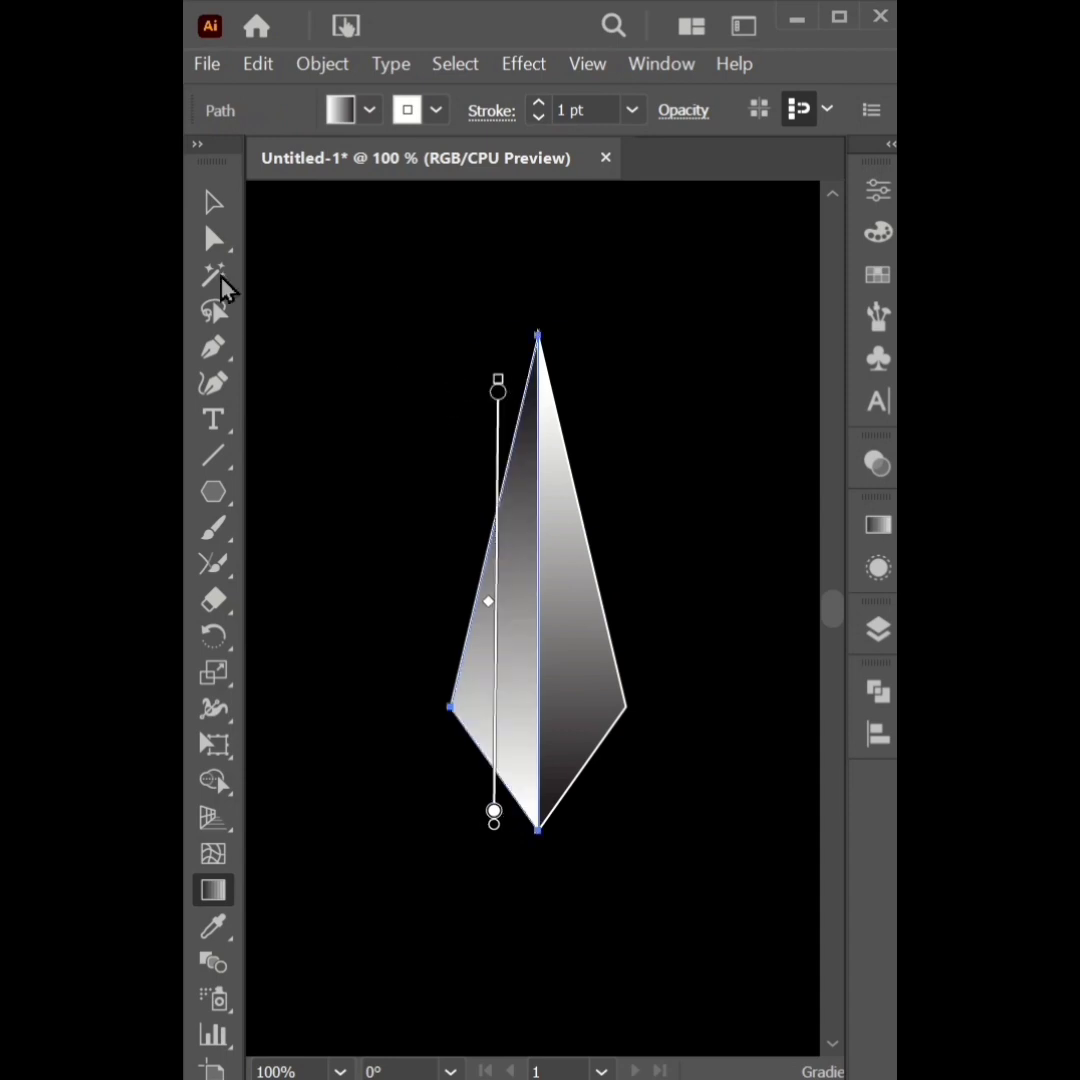
Remove the white stroke from both halves of the kite and deselect them.
click(213, 203)
drag(430, 424, 633, 628)
click(437, 110)
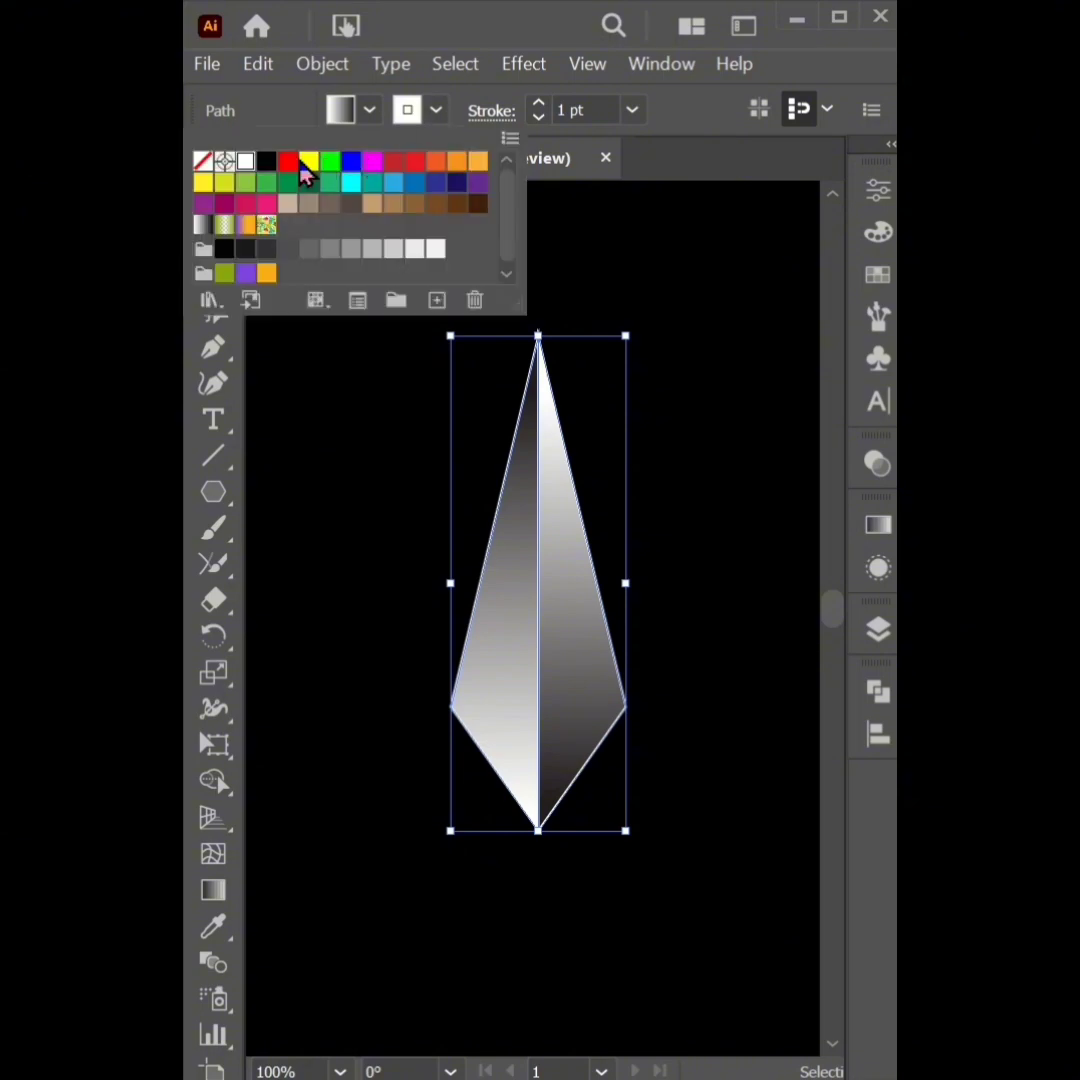
click(203, 163)
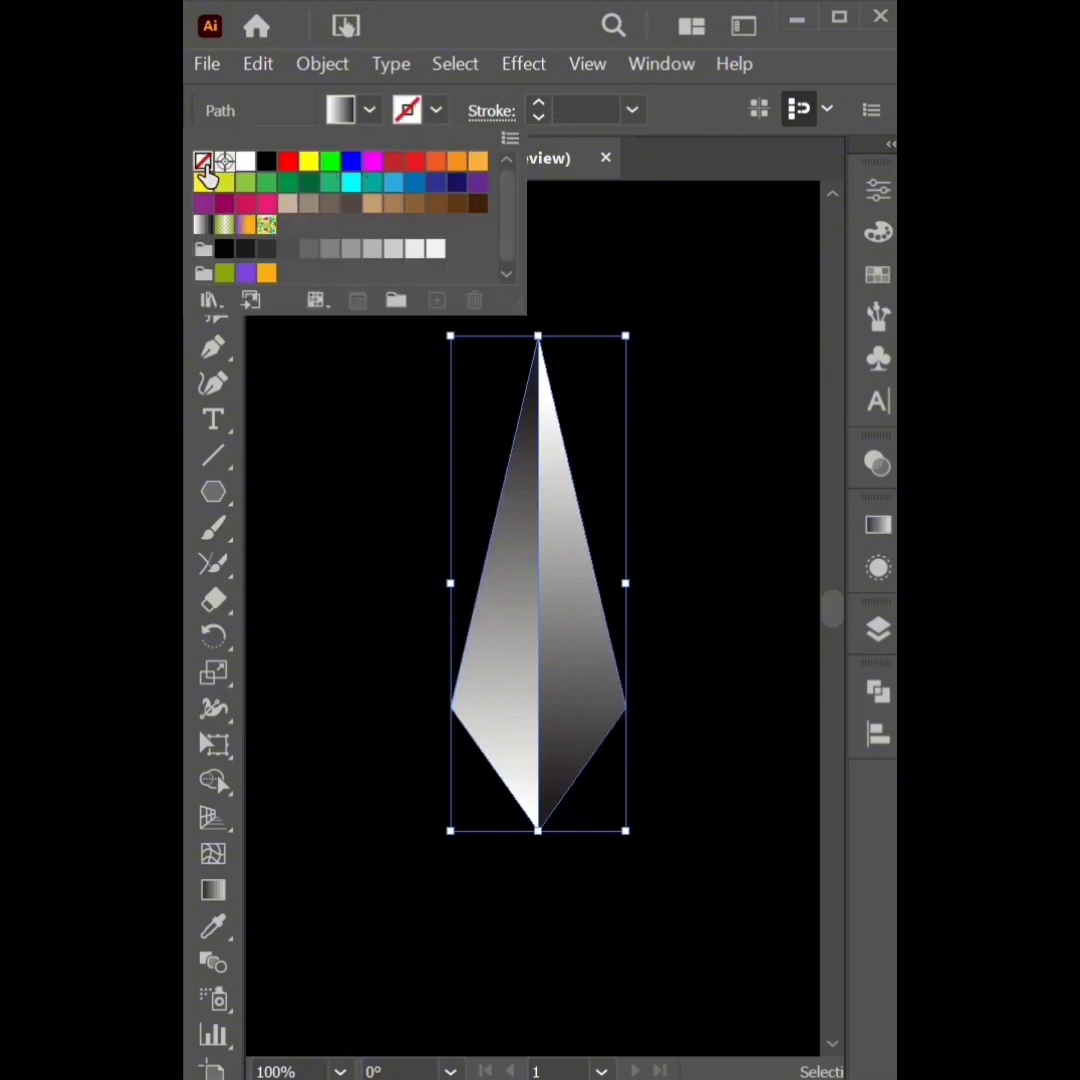
click(651, 309)
click(655, 305)
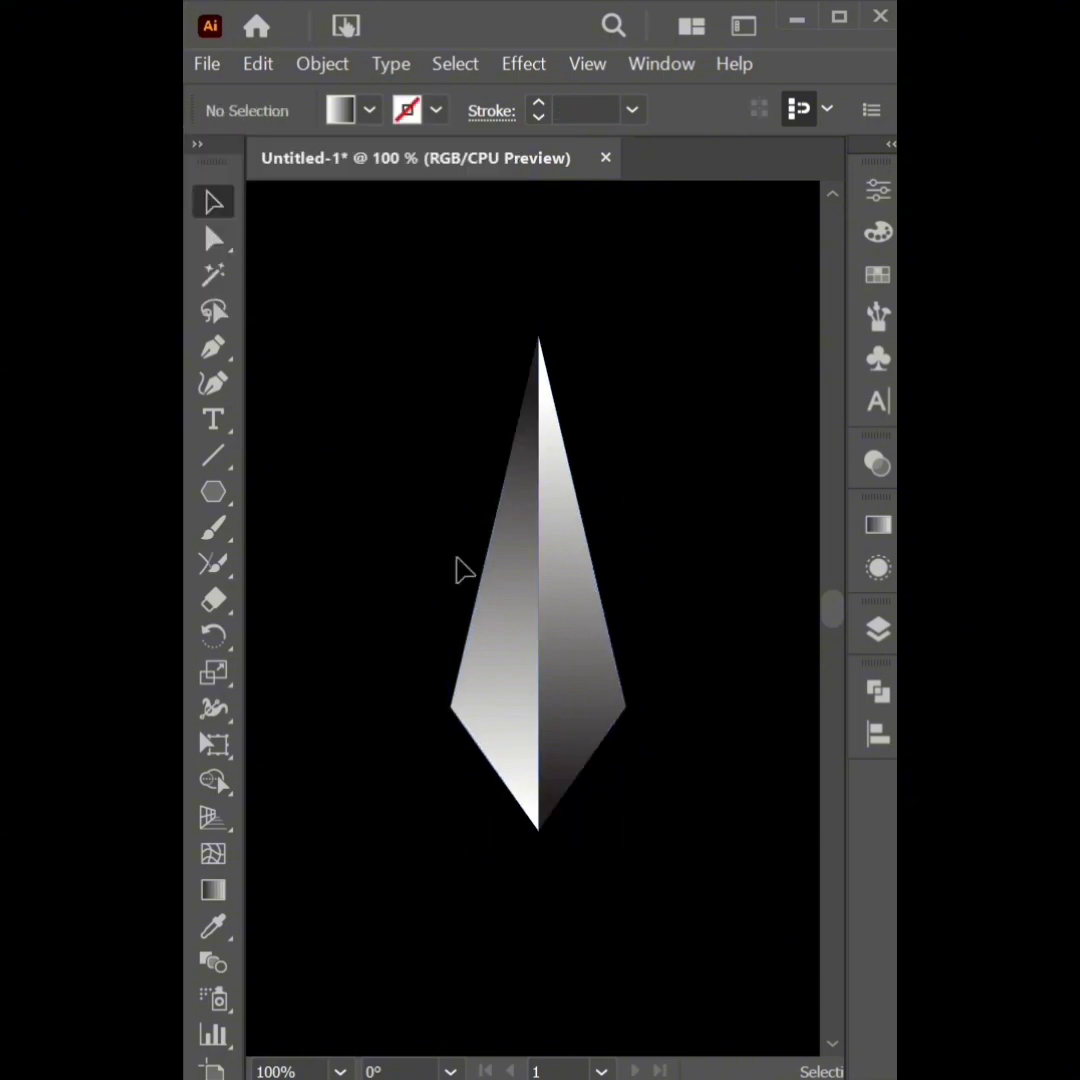
Group the two kite halves, scale the group down to roughly 60 percent, and move it to the upper middle of the canvas.
drag(422, 482, 615, 672)
right_click(613, 668)
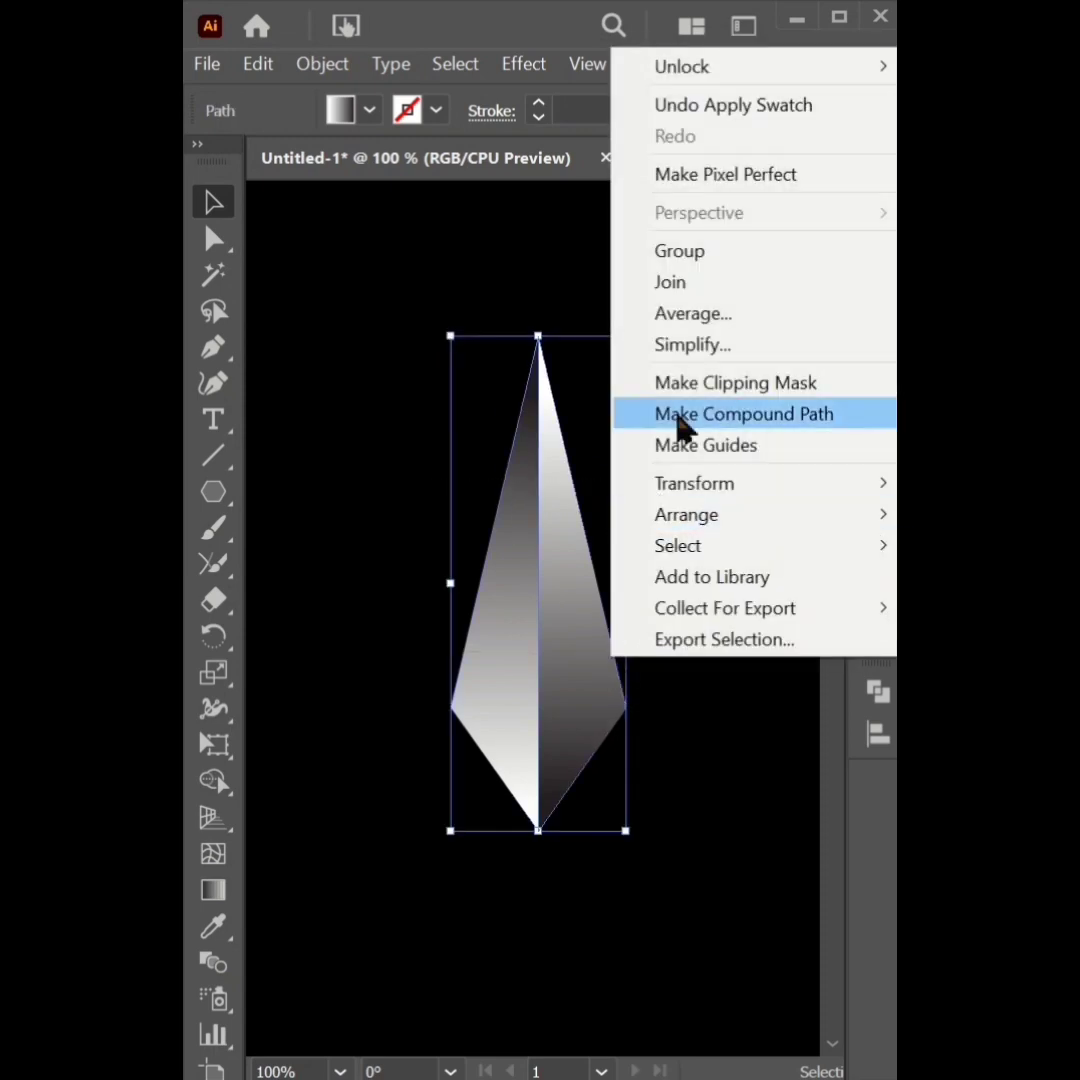
click(695, 252)
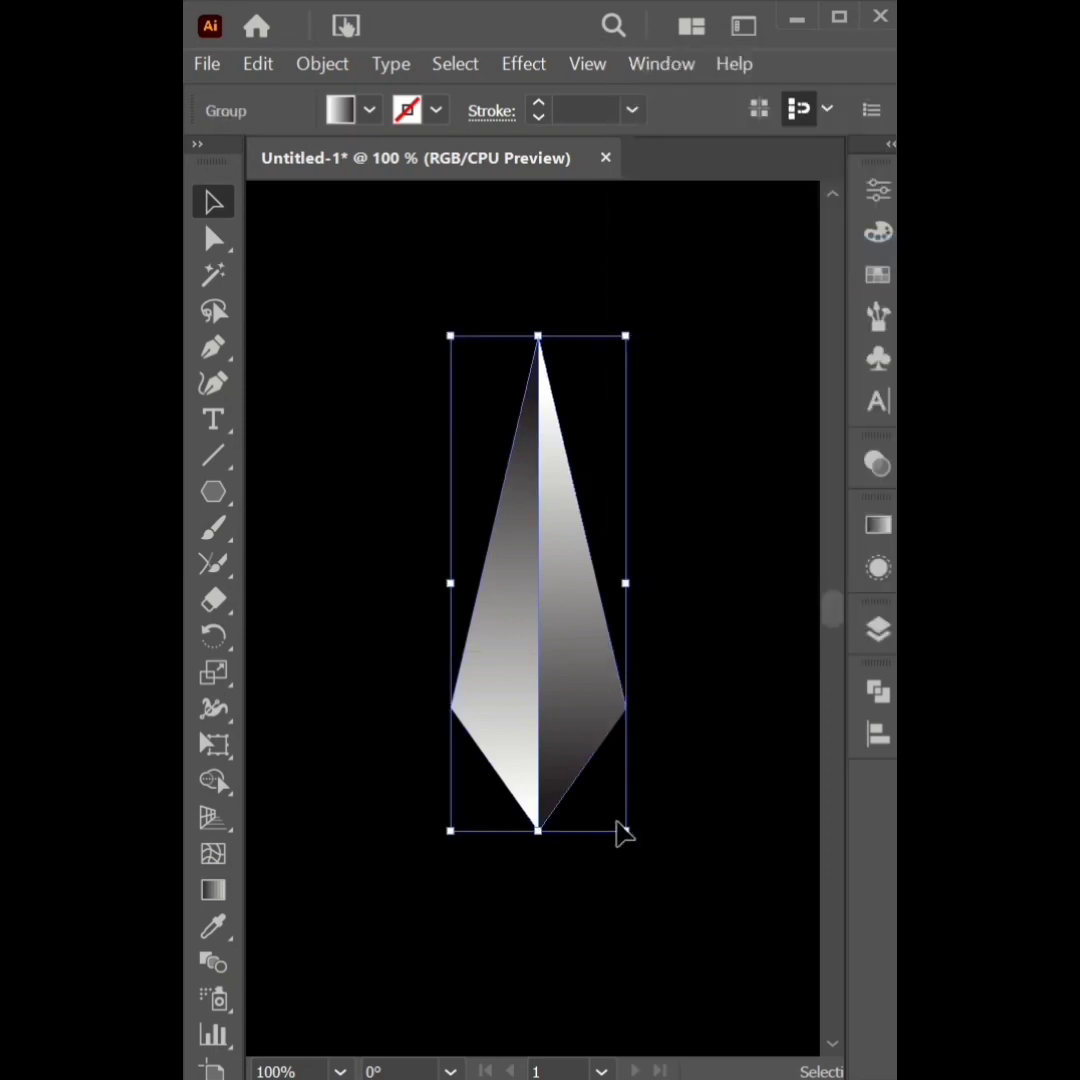
drag(625, 829, 590, 730)
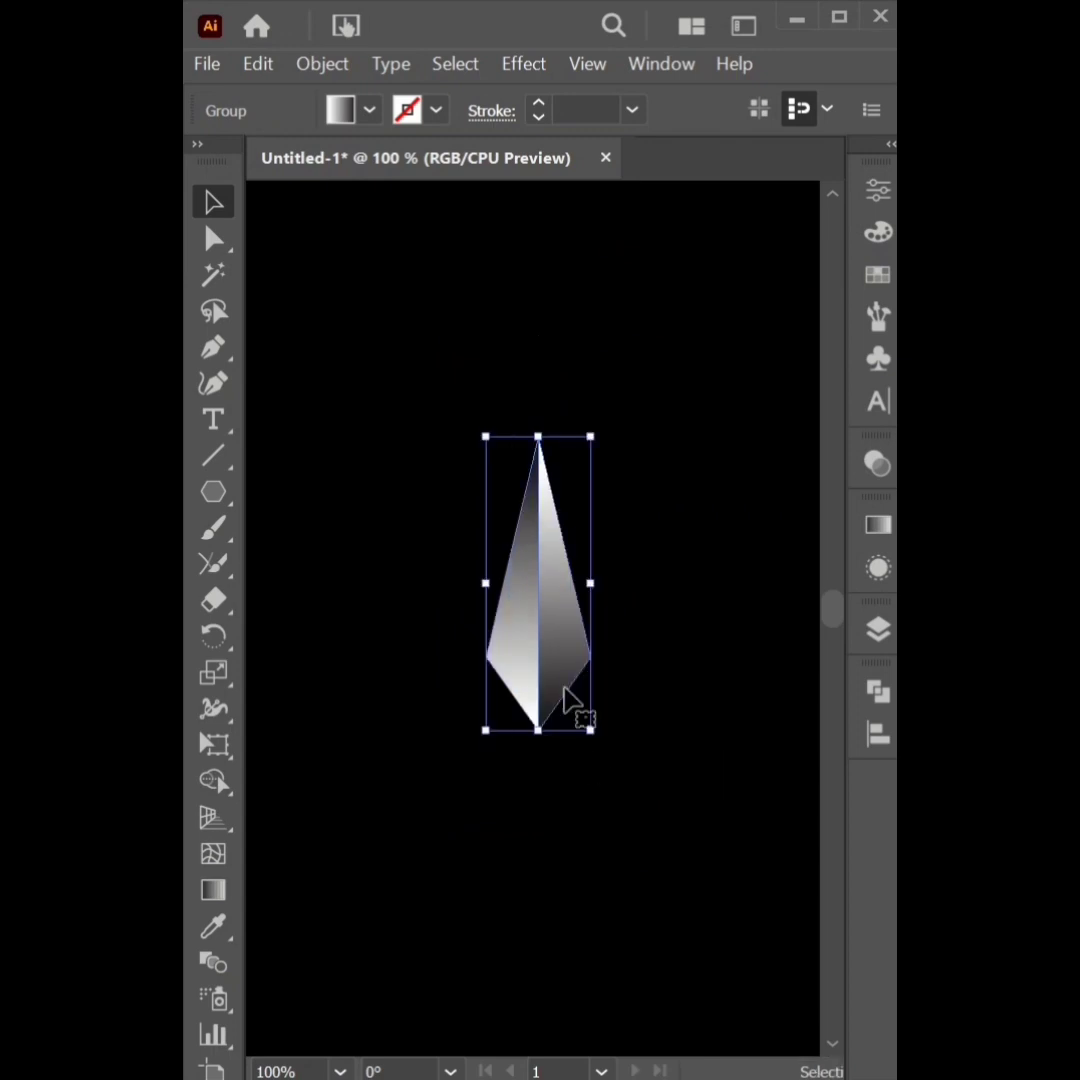
drag(557, 662, 560, 499)
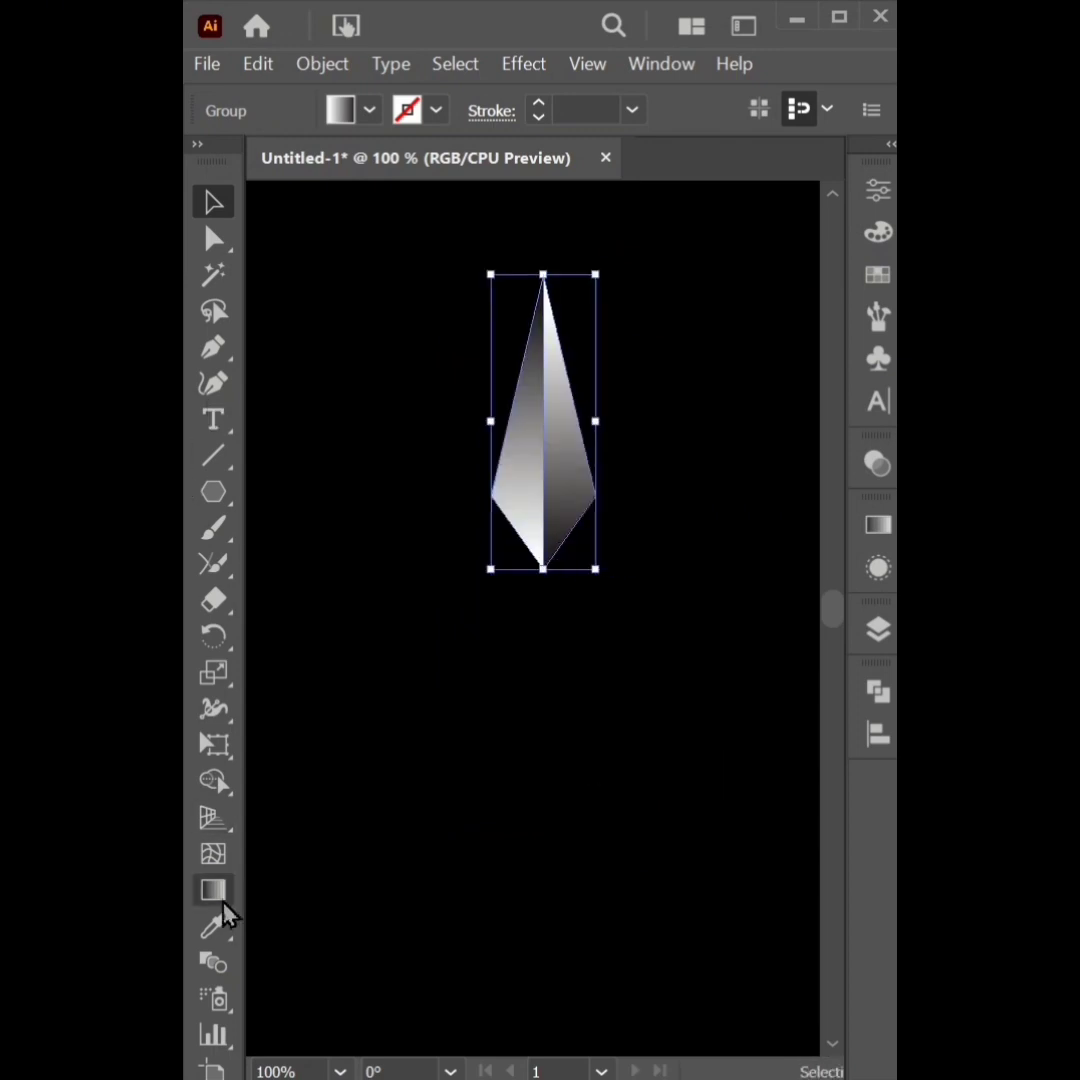
Make five rotated copies of the kite at 60° intervals around its bottom anchor to form a six-pointed star.
click(217, 645)
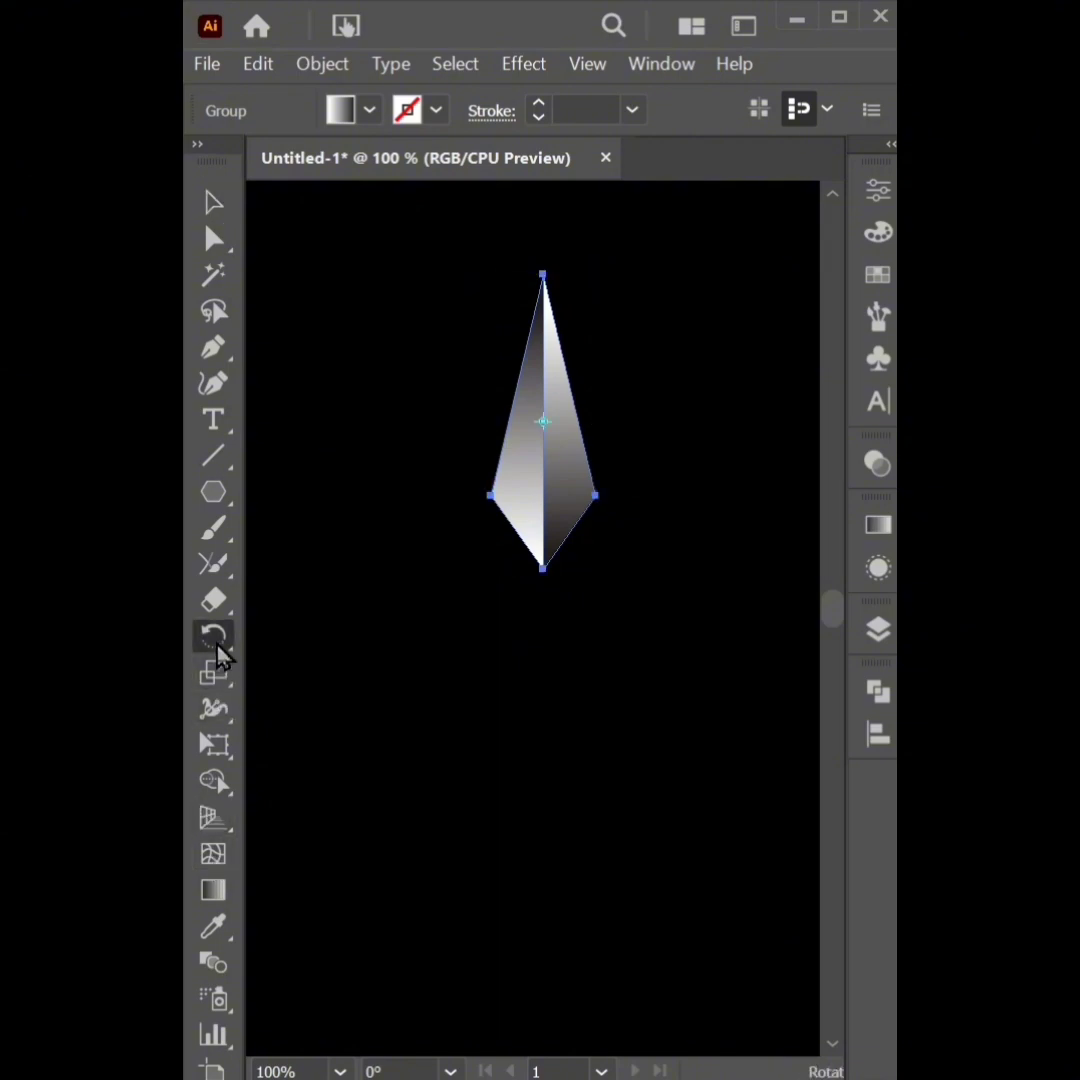
alt+click(543, 571)
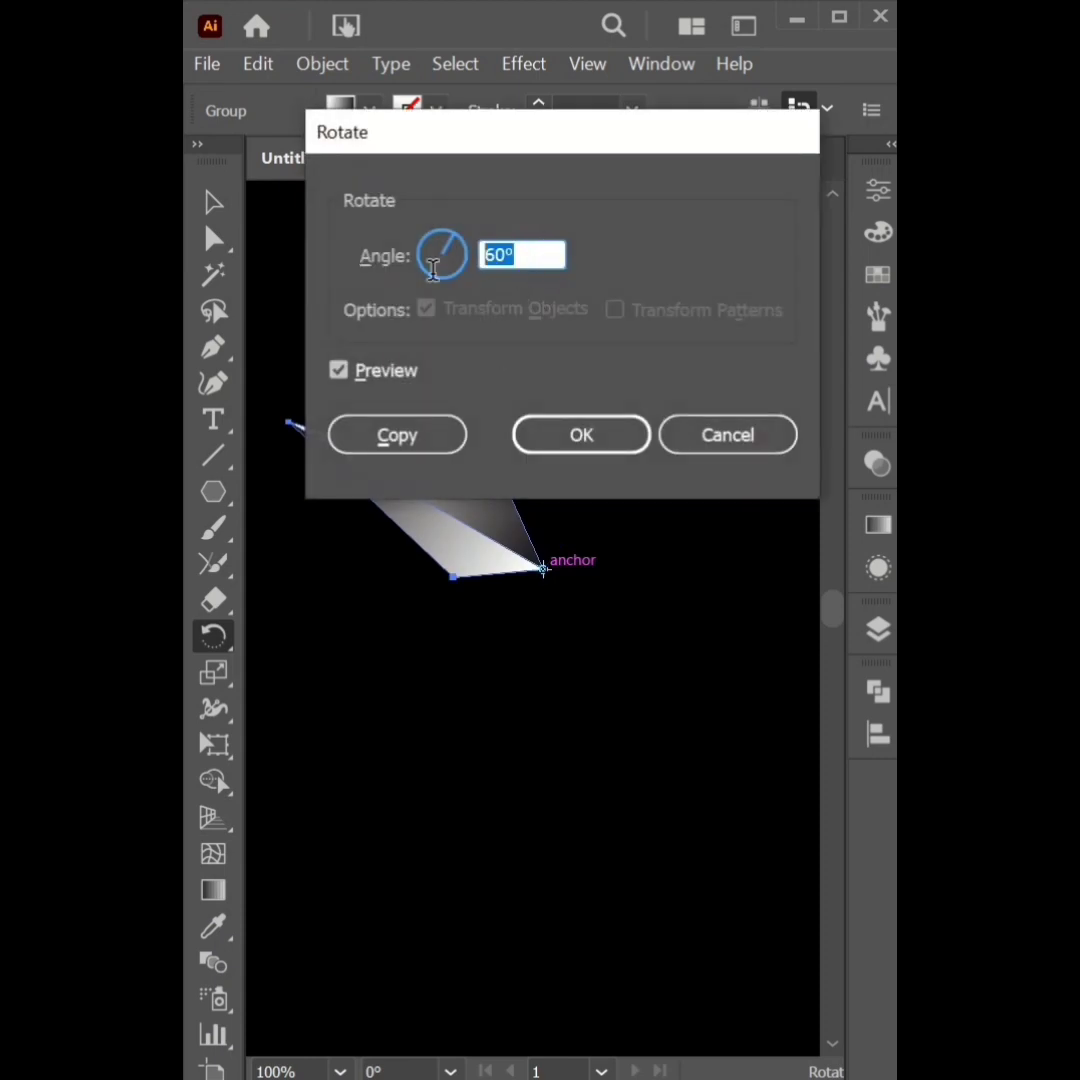
click(410, 440)
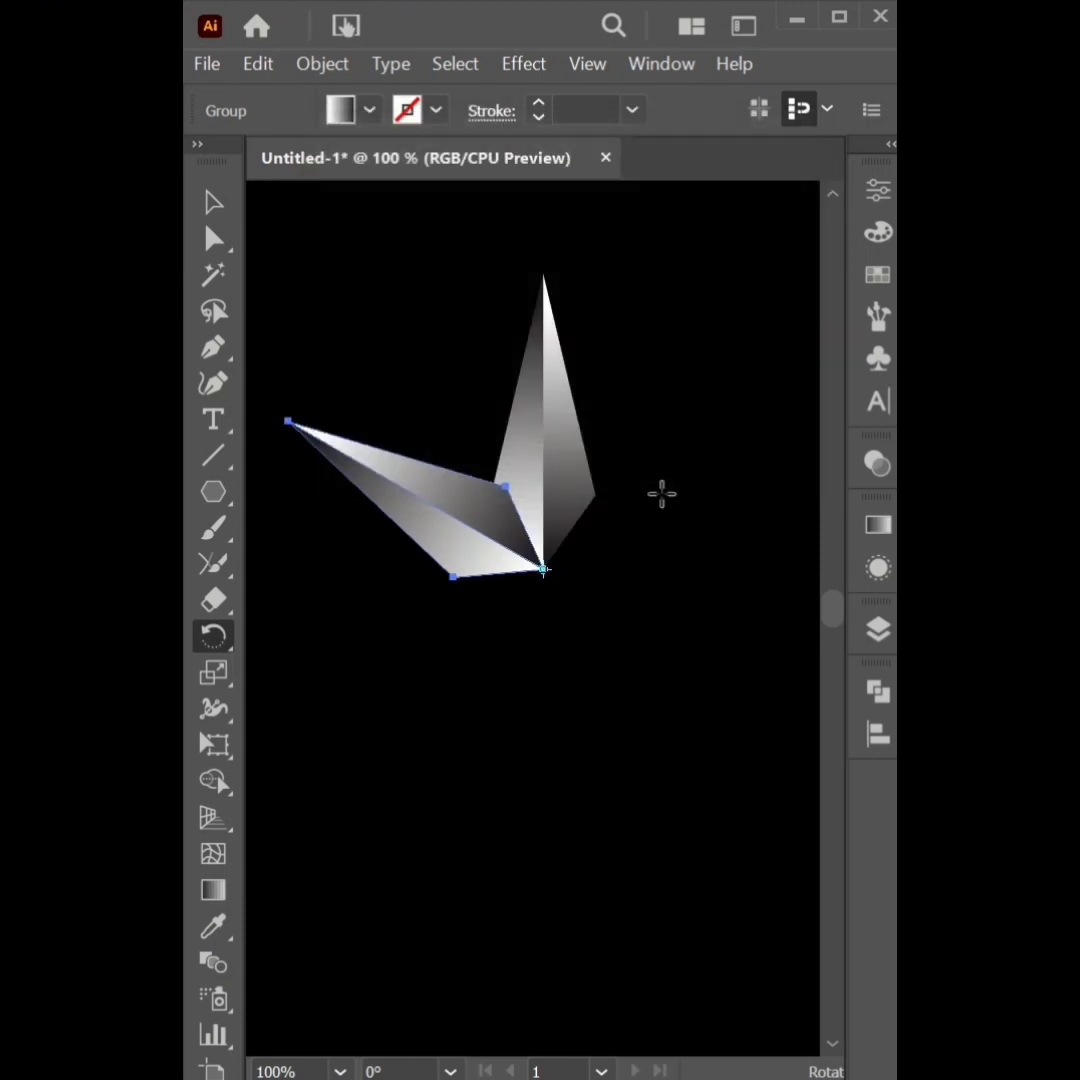
key(ctrl+d)
key(ctrl+d)
key(ctrl+d)
key(ctrl+d)
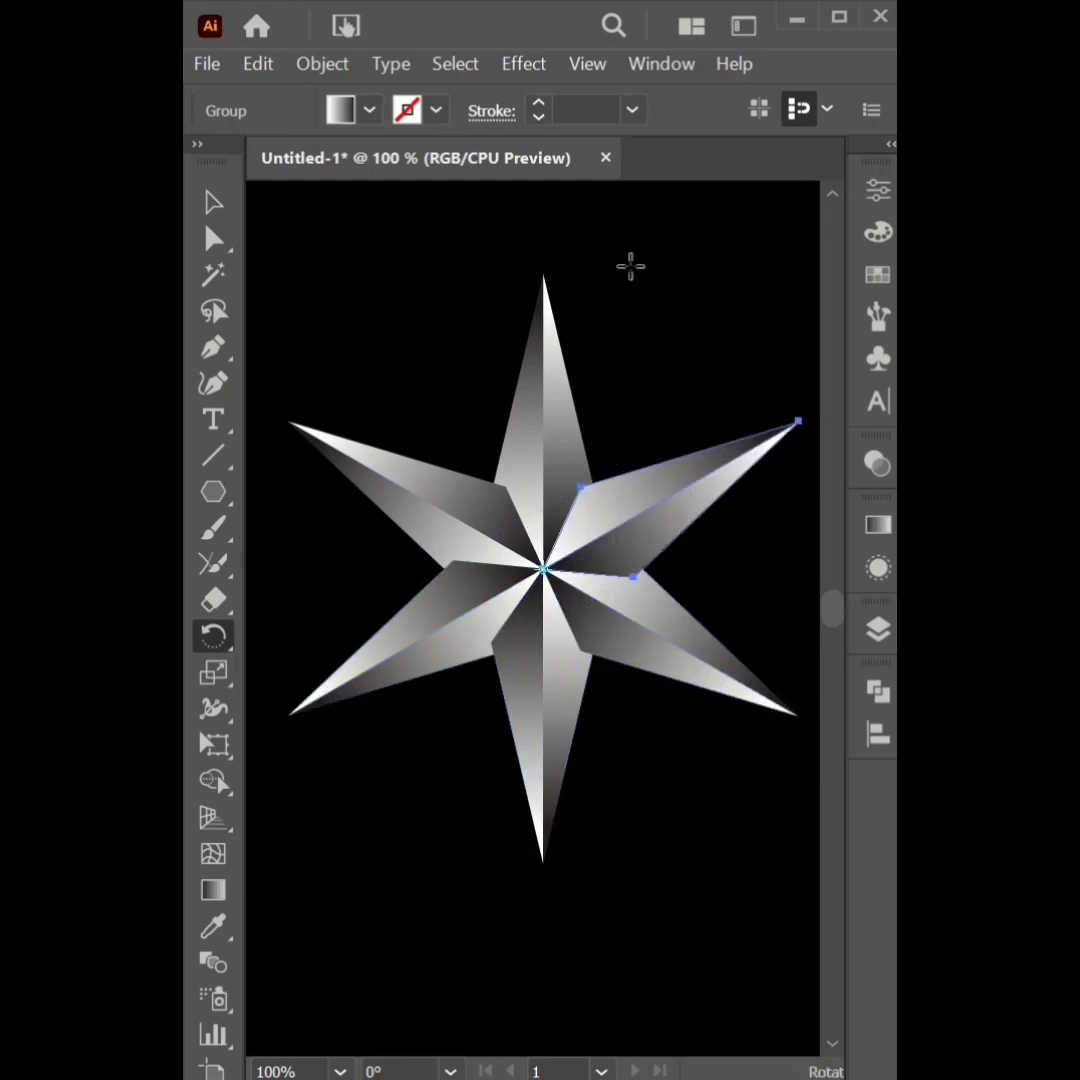
Group all six kites, then scale the star down proportionally and move it slightly lower on the canvas.
click(213, 202)
drag(367, 302, 651, 711)
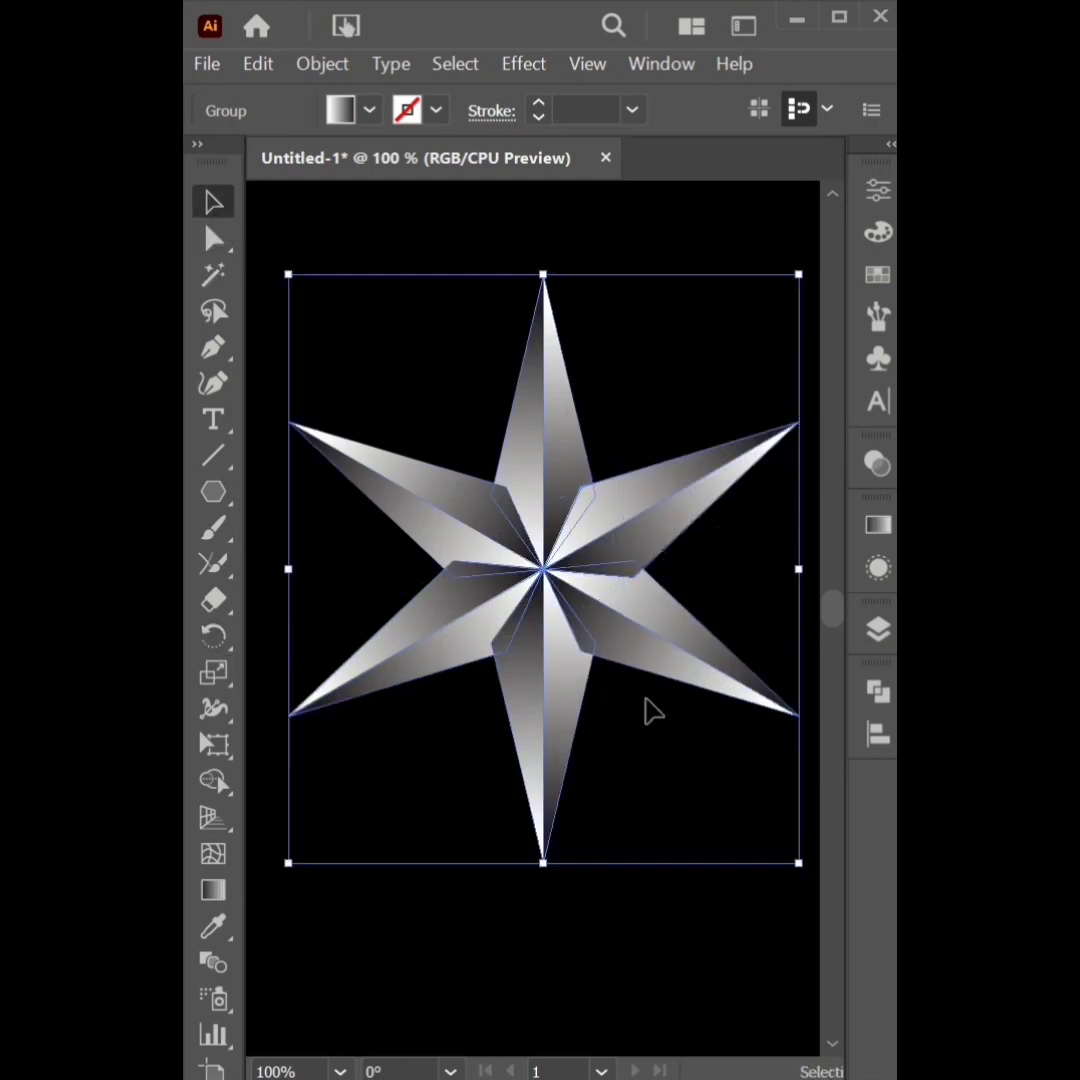
right_click(562, 577)
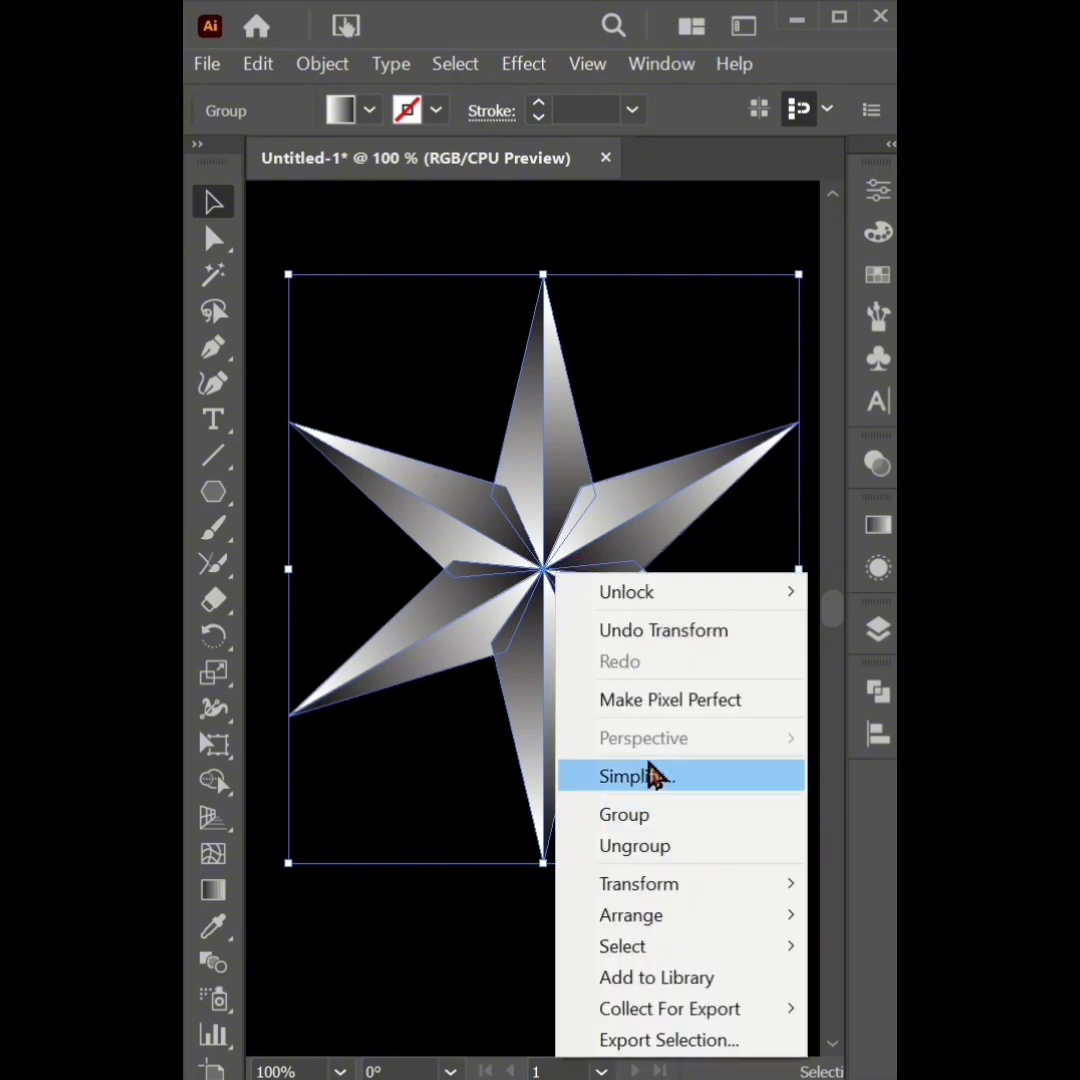
click(718, 816)
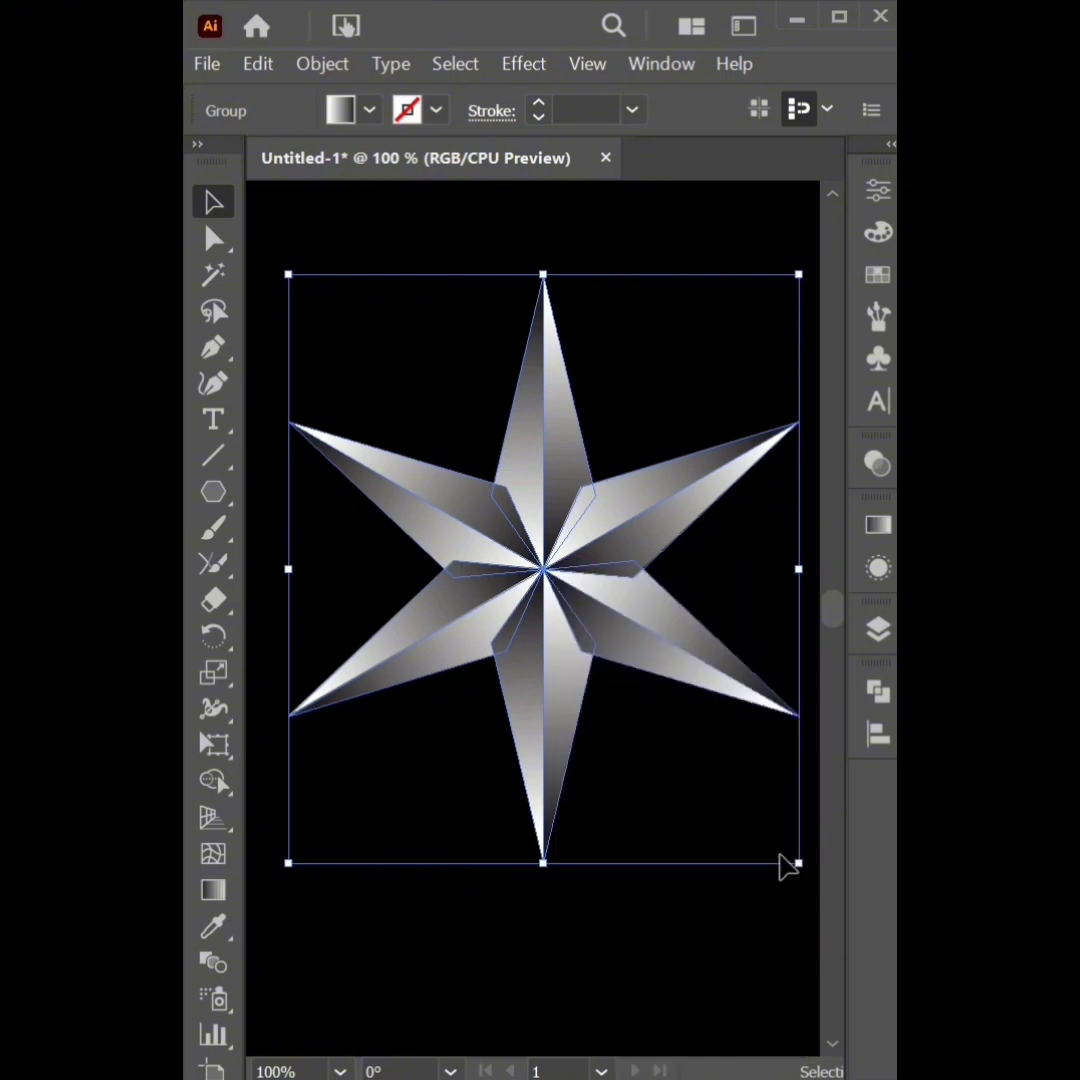
drag(798, 864, 745, 776)
drag(590, 588, 590, 659)
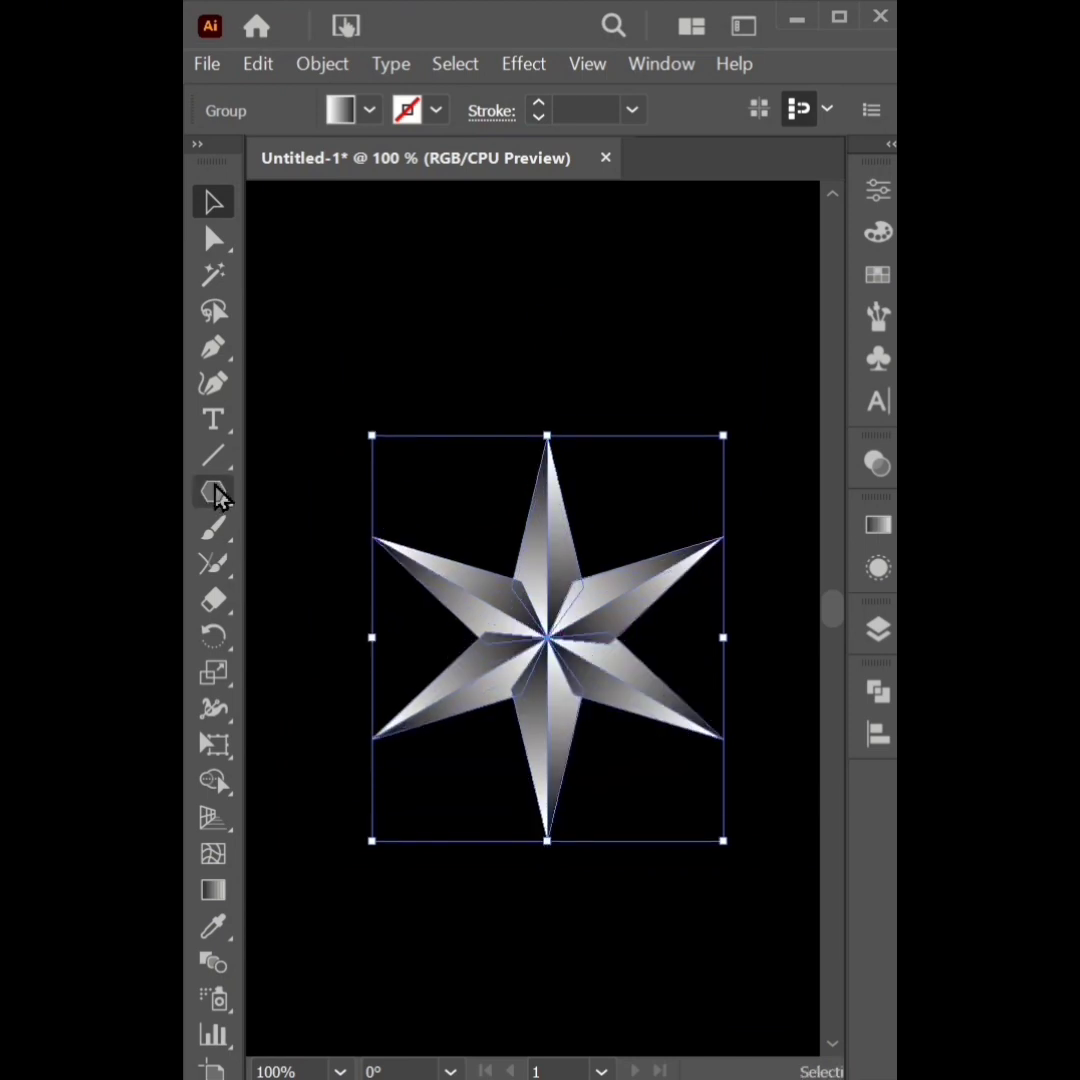
Draw a circle from the star's centre with the Ellipse tool, then adjust its size and position so it encloses the star's tips.
drag(220, 497, 345, 566)
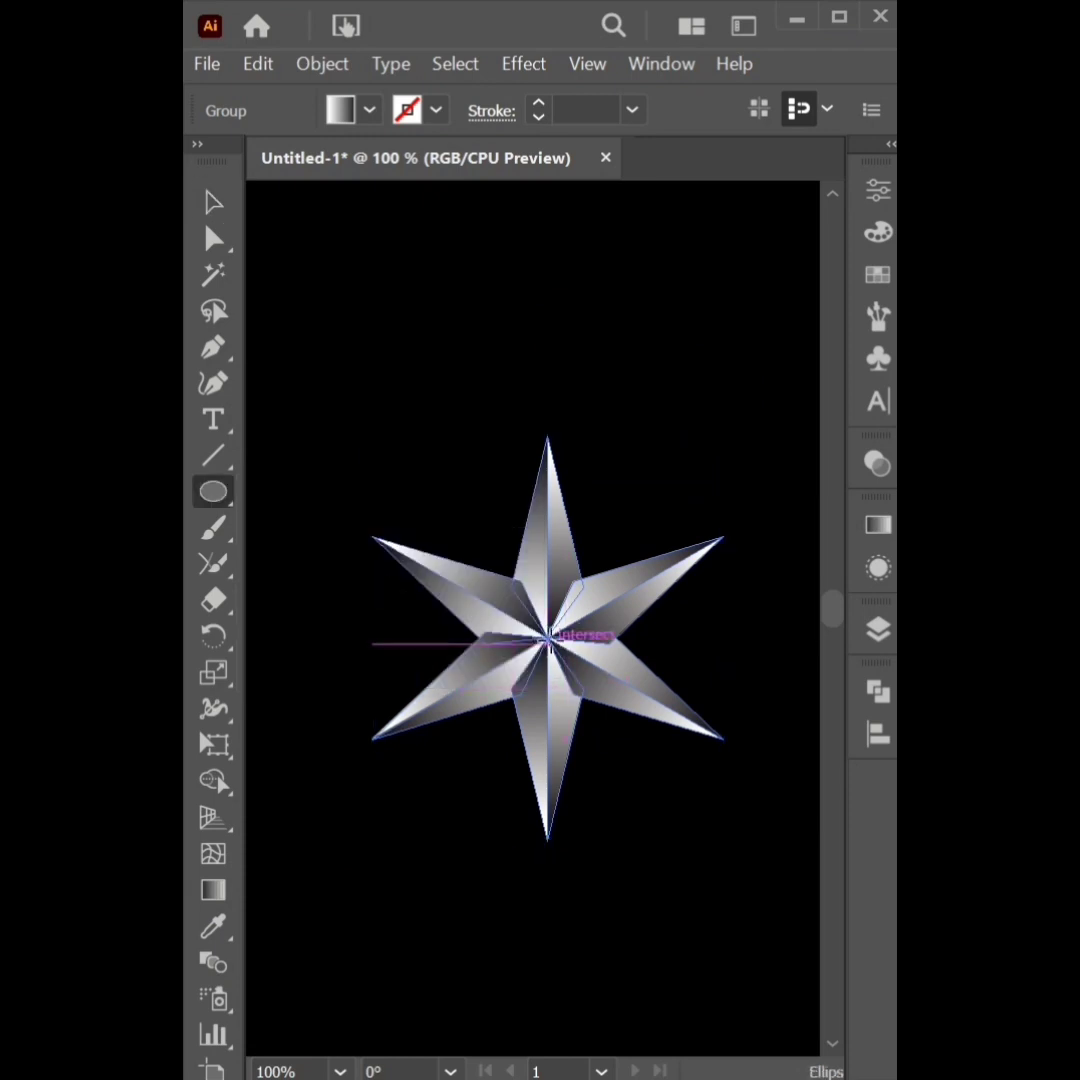
drag(548, 640, 730, 840)
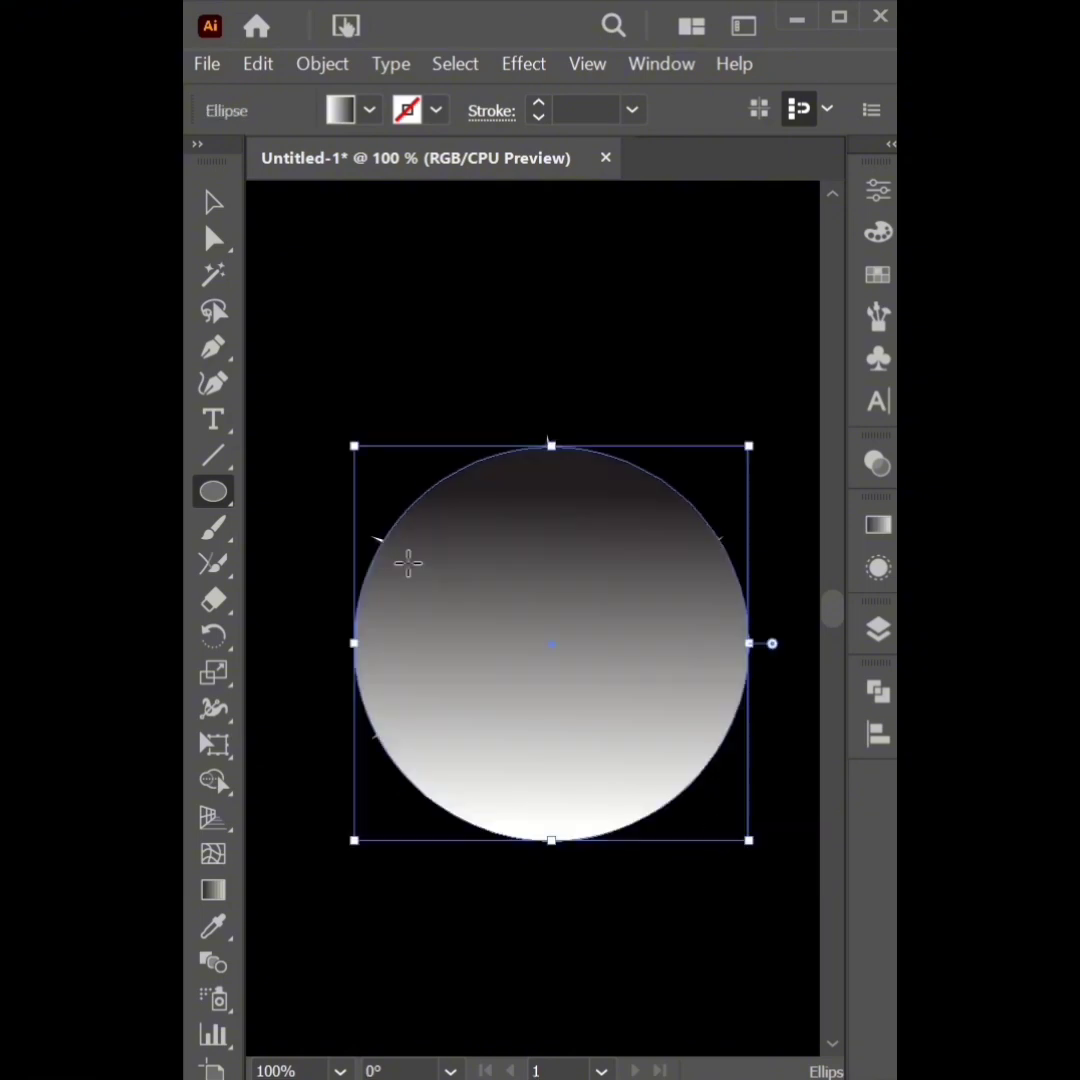
click(213, 203)
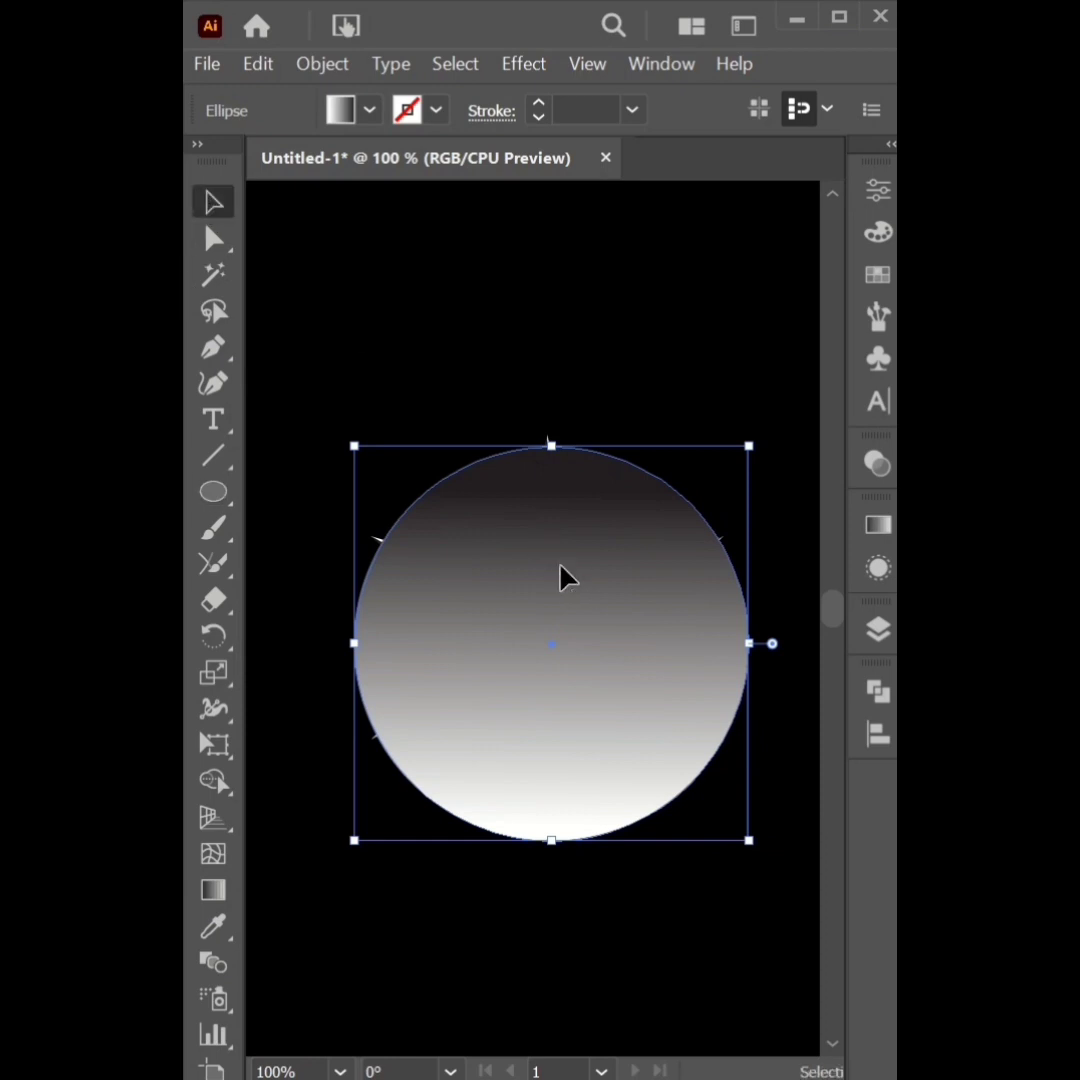
drag(559, 579, 562, 567)
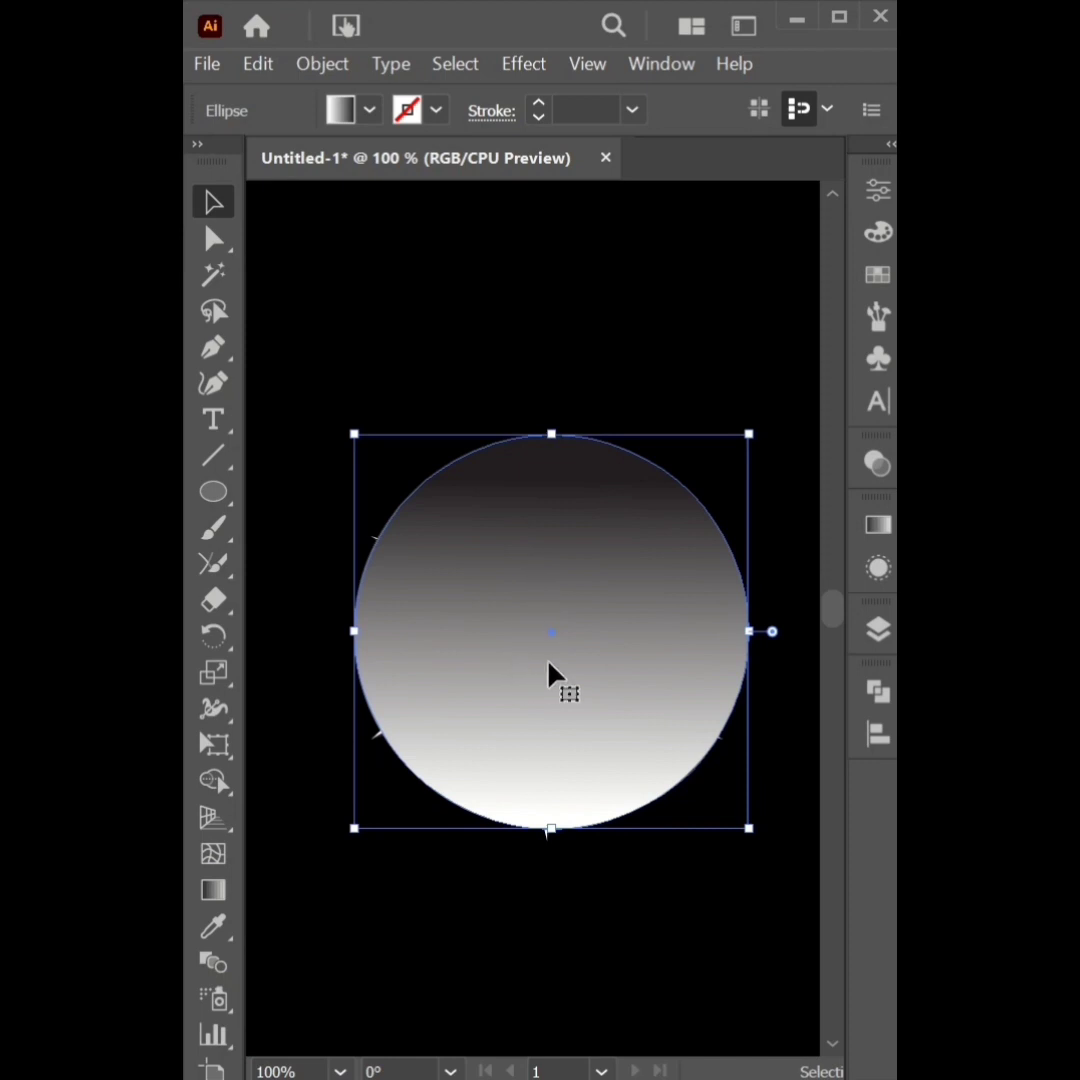
drag(748, 828, 753, 832)
drag(601, 714, 597, 720)
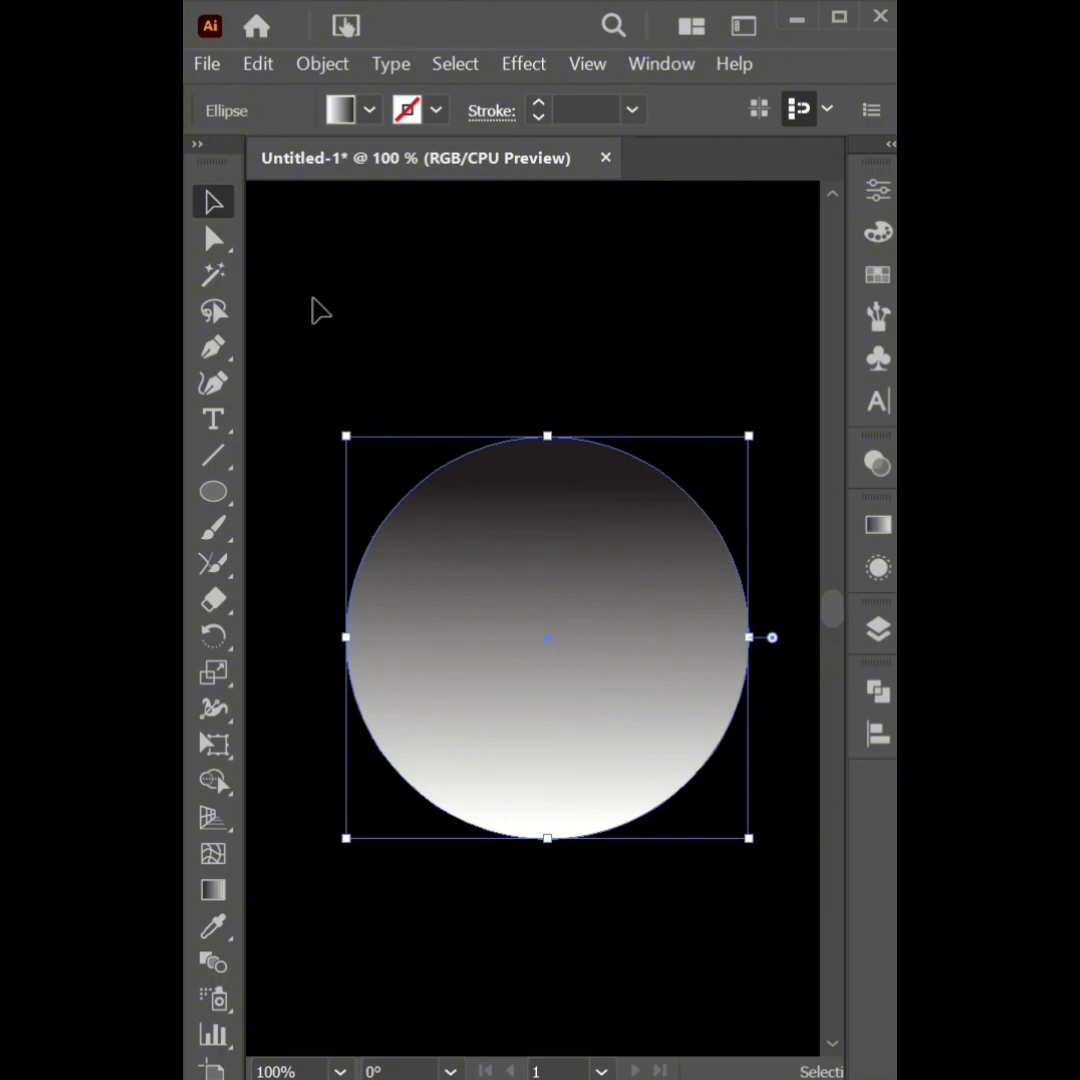
Give the circle a white 1 pt stroke and no fill, then deselect it.
click(369, 110)
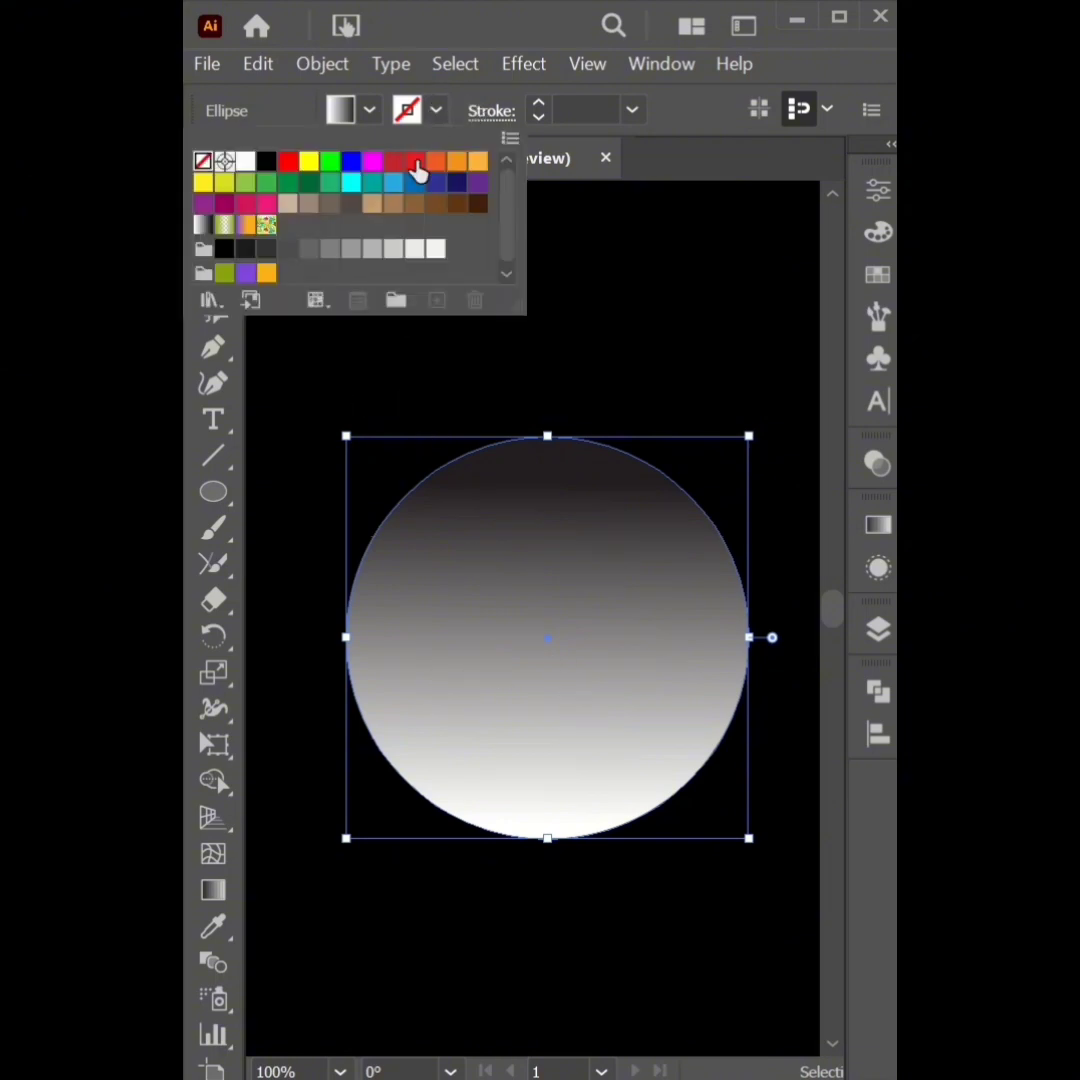
click(245, 161)
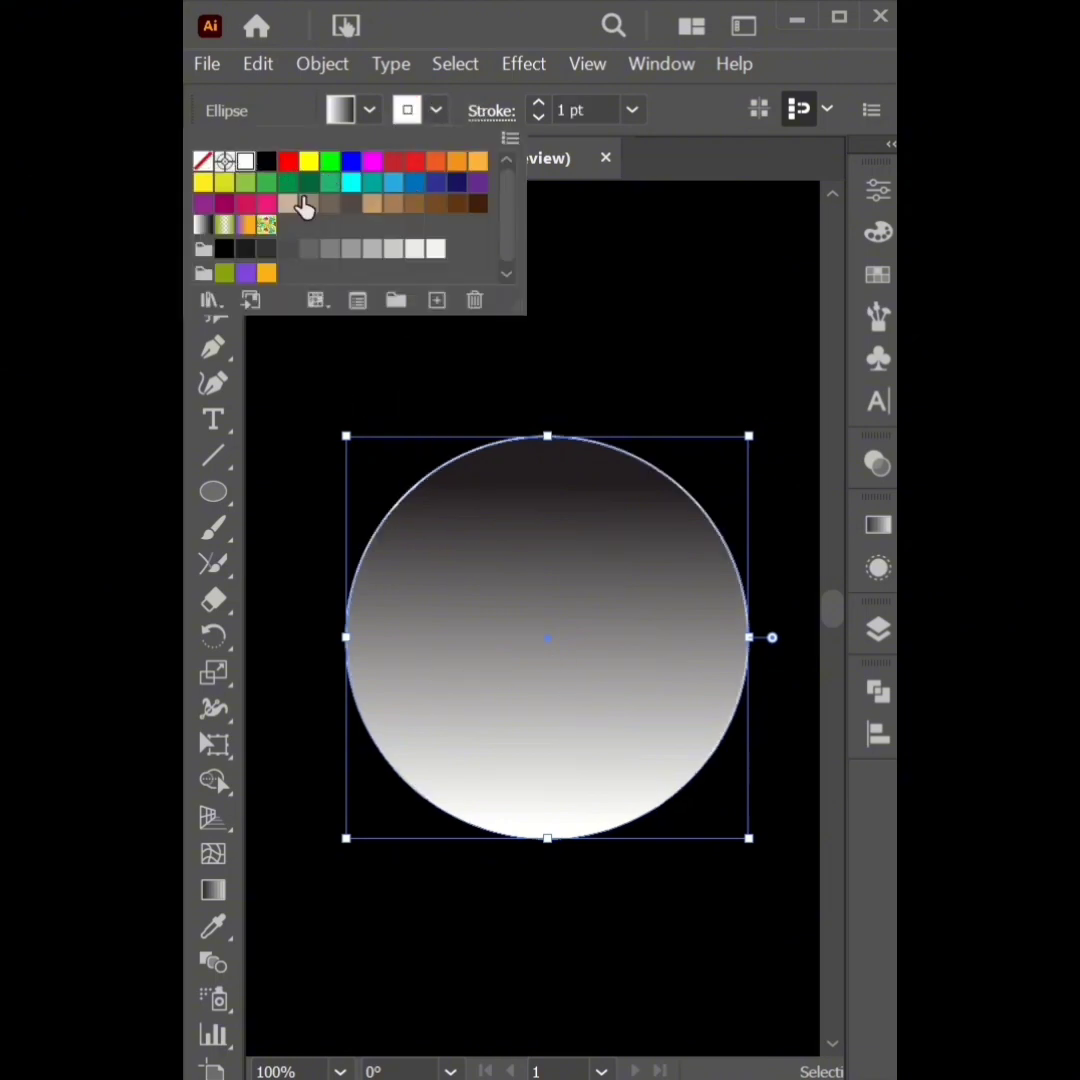
click(355, 118)
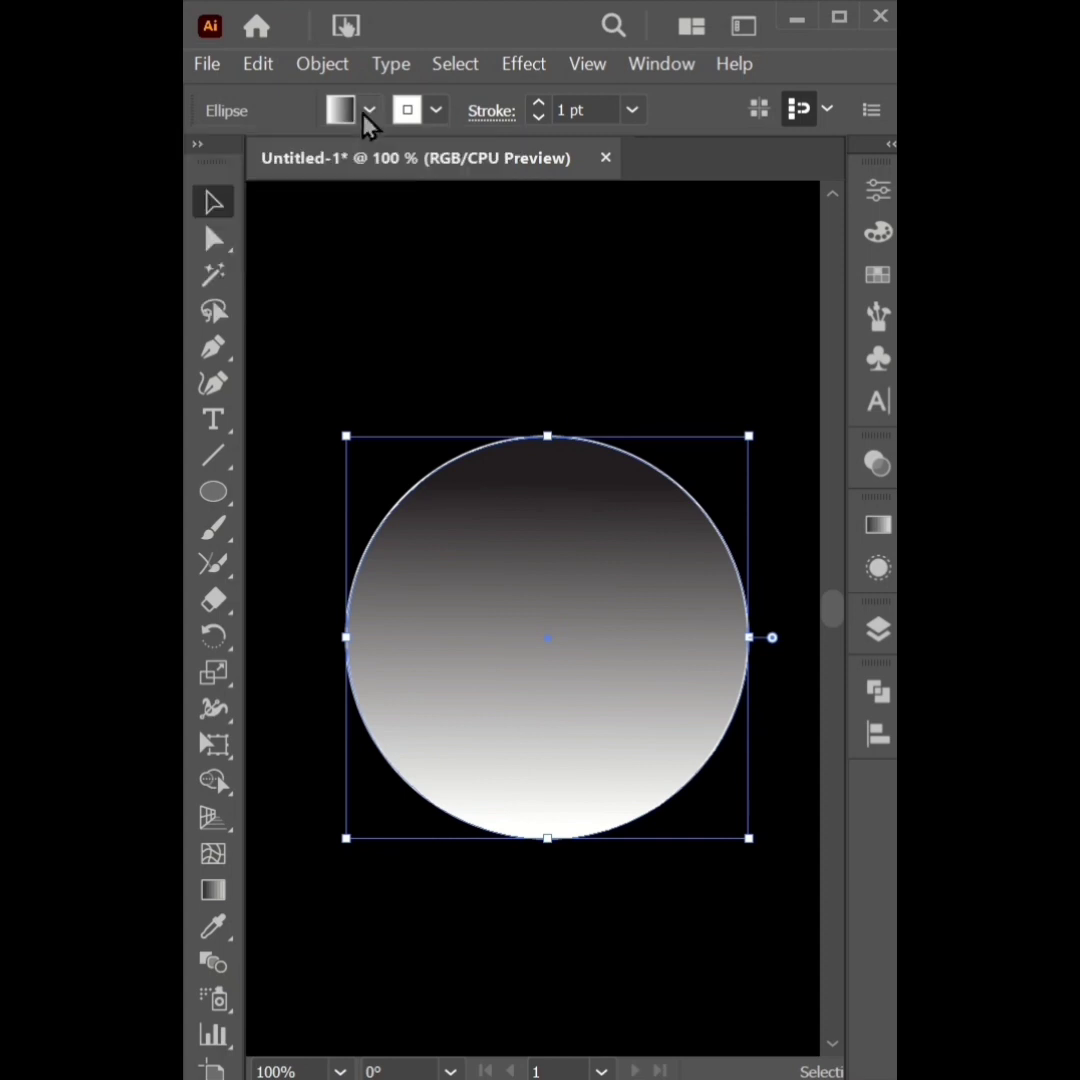
click(362, 118)
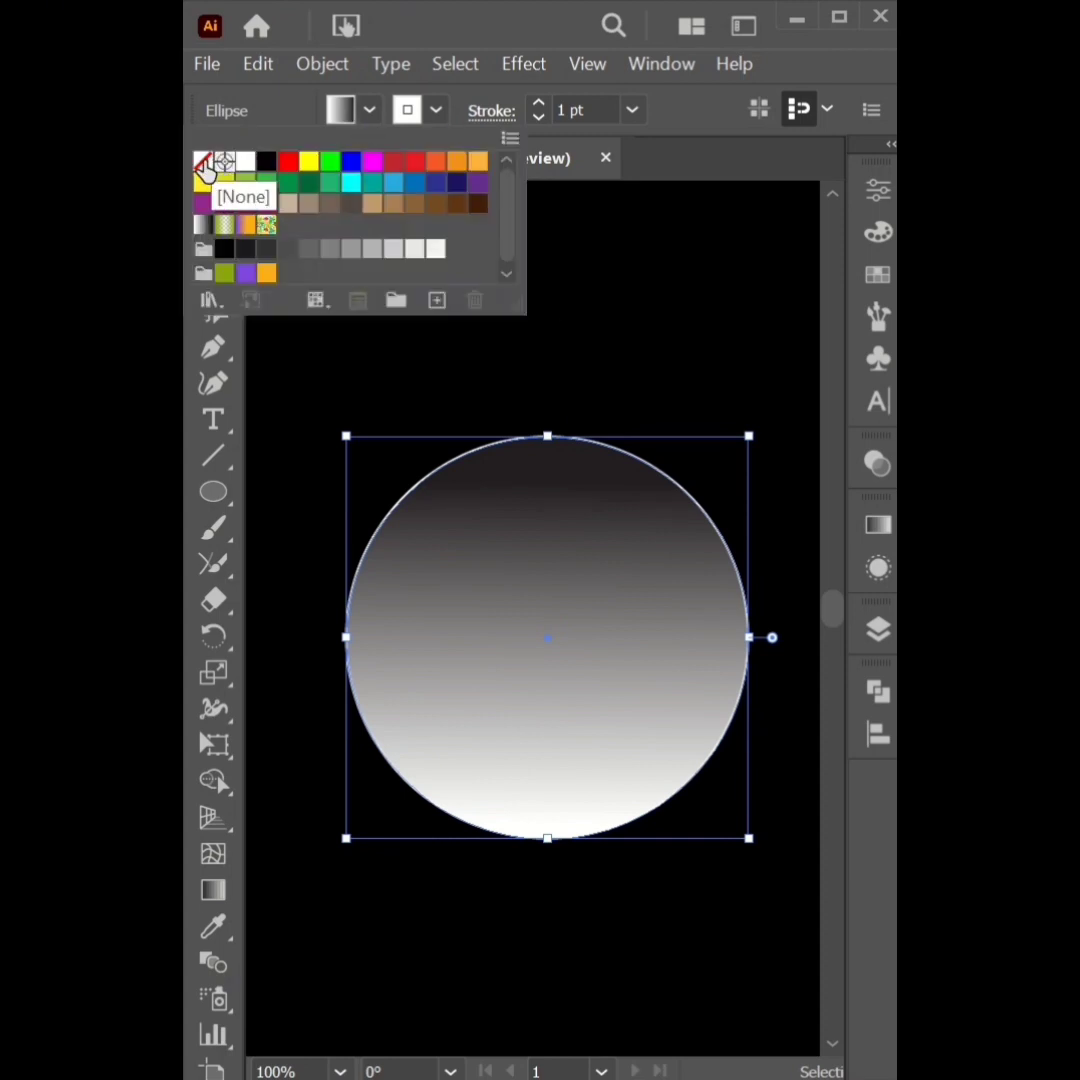
click(202, 161)
click(632, 350)
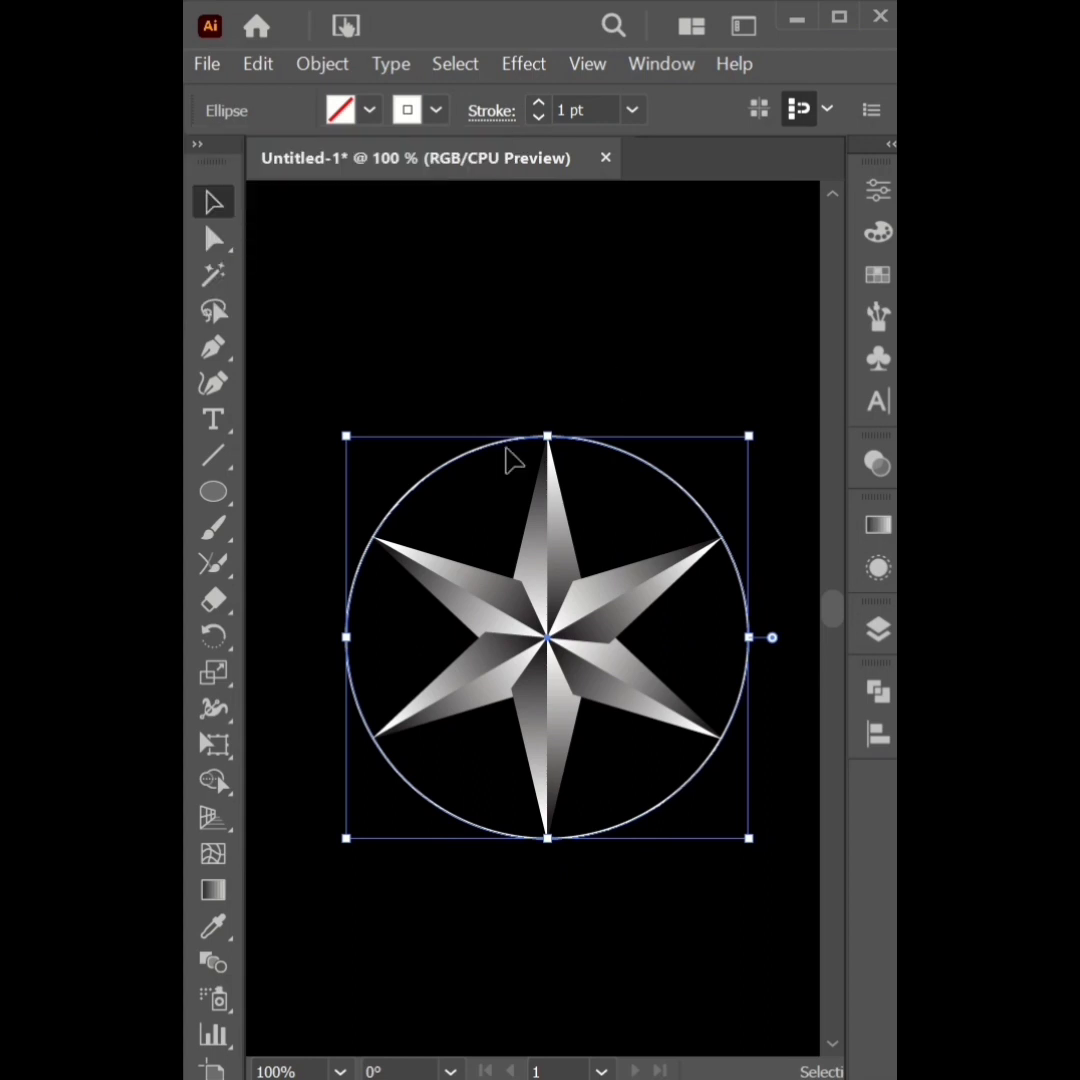
click(428, 367)
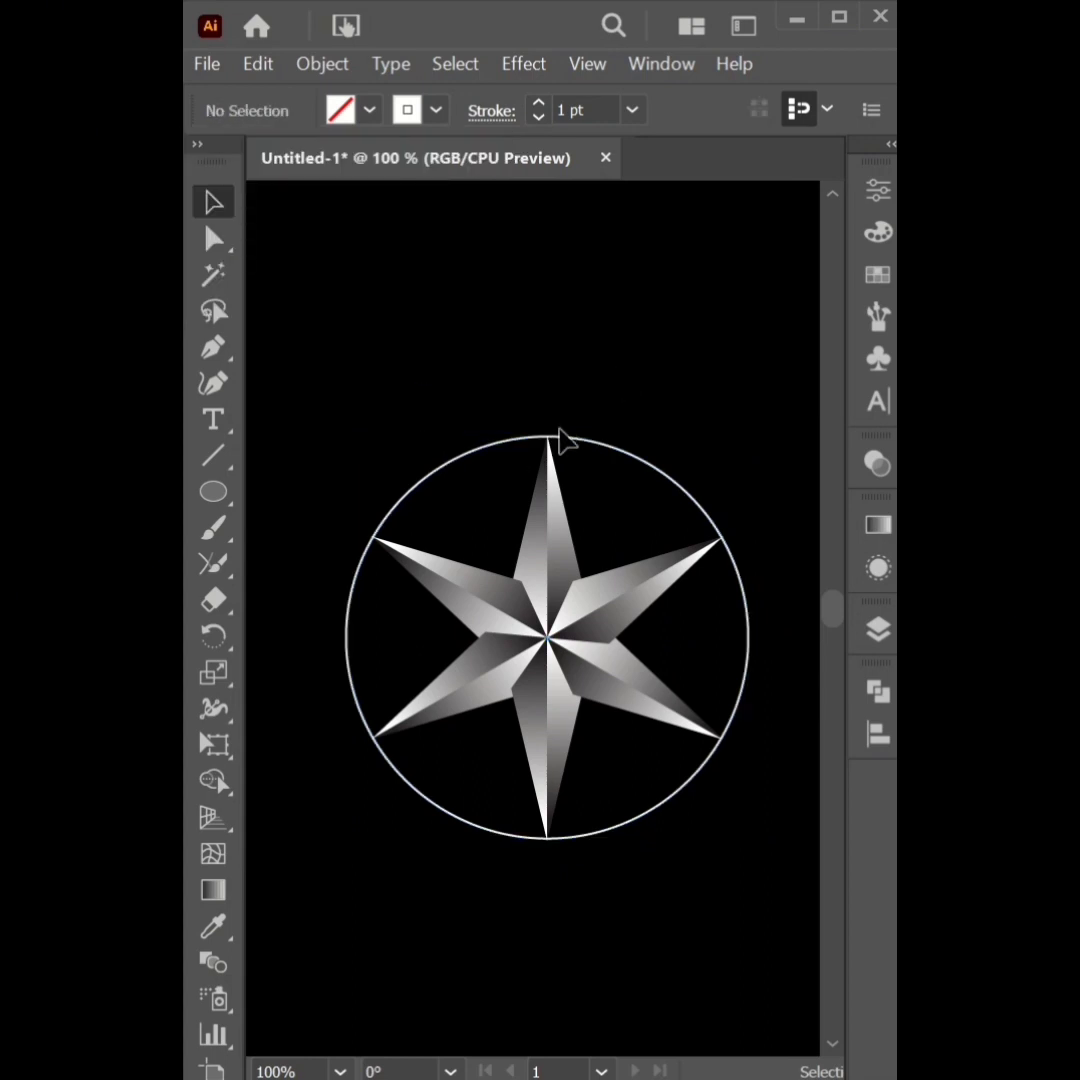
Copy the circle, paste it in front, and enlarge the copy slightly from its centre to leave a narrow gap between the outlines.
click(454, 454)
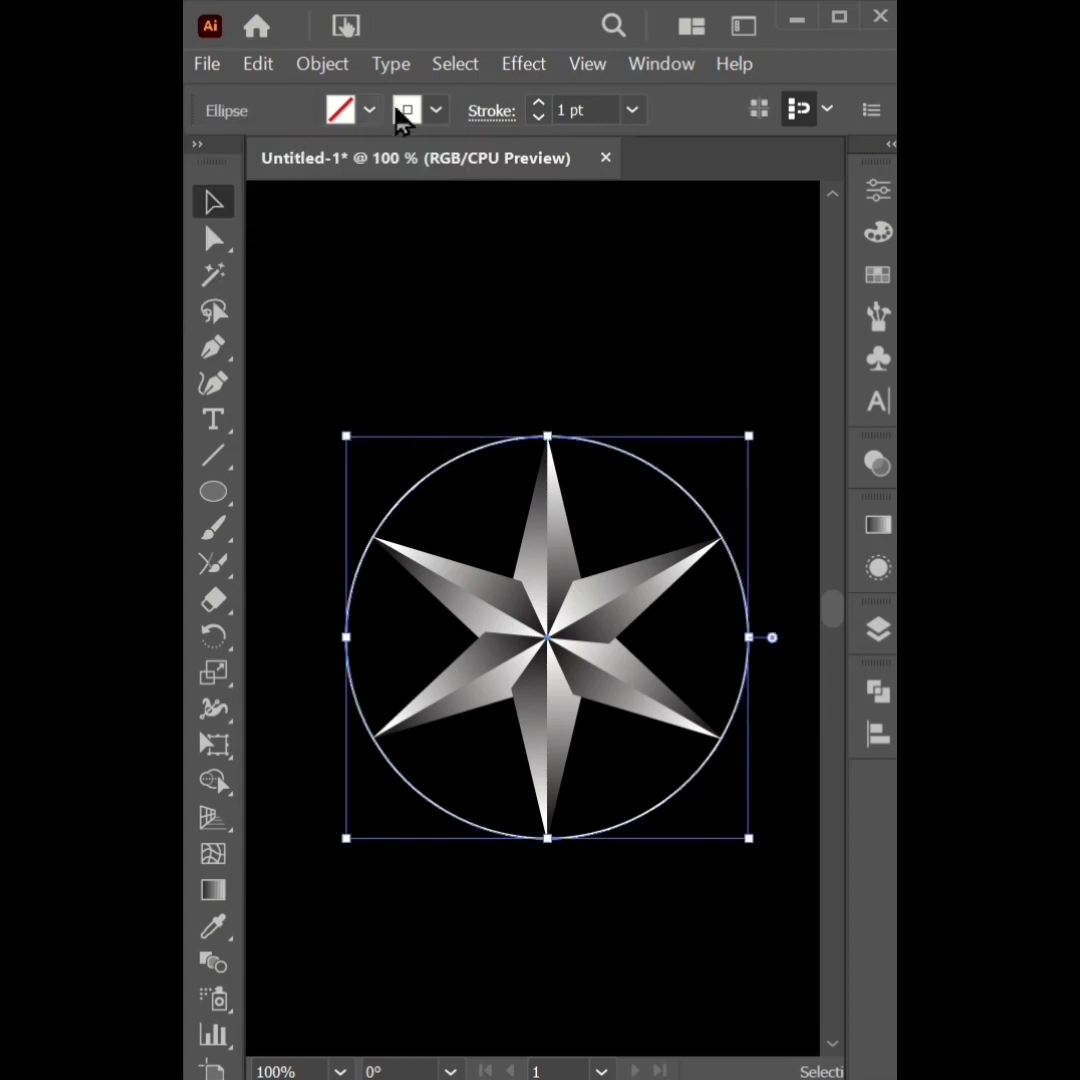
click(268, 68)
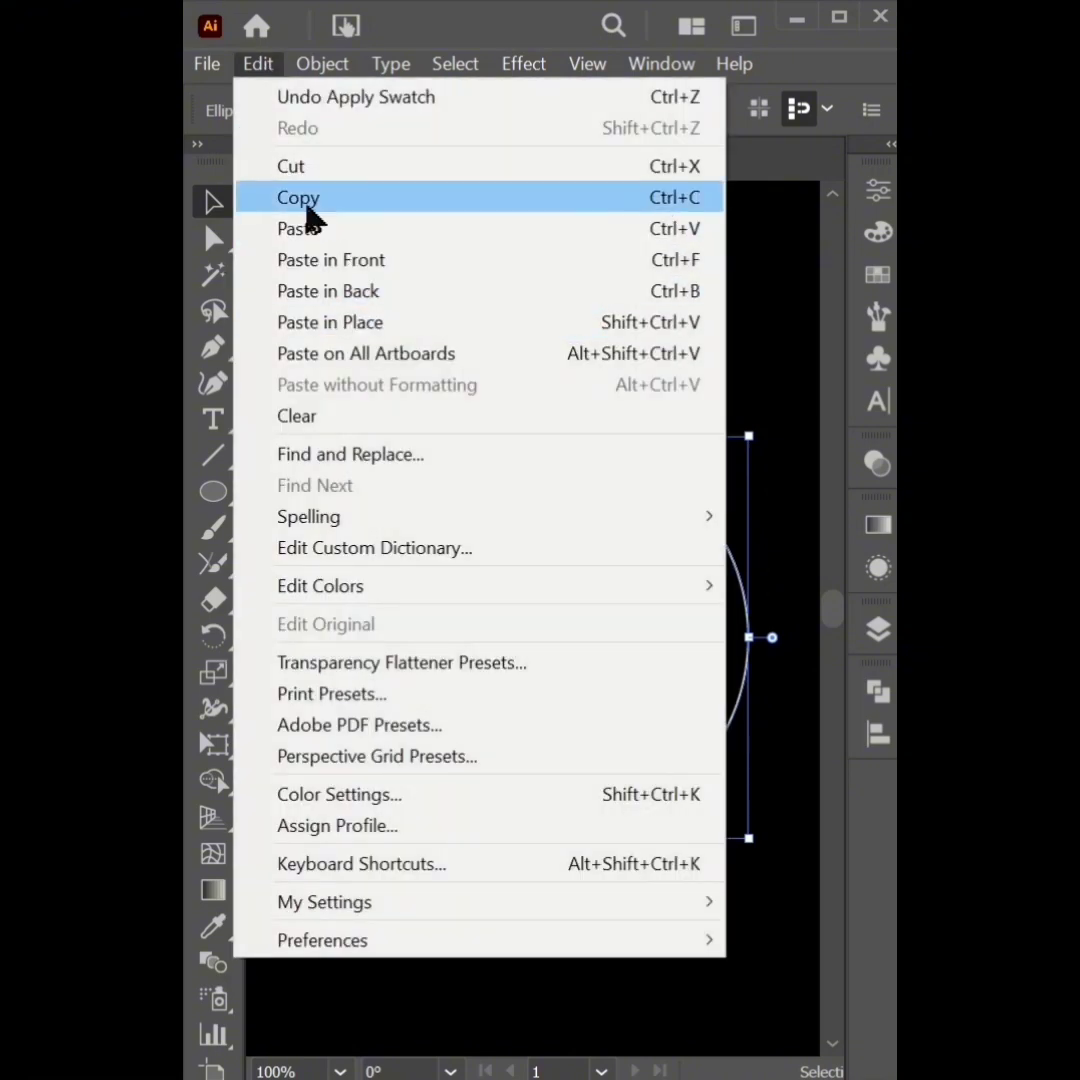
click(310, 208)
click(270, 64)
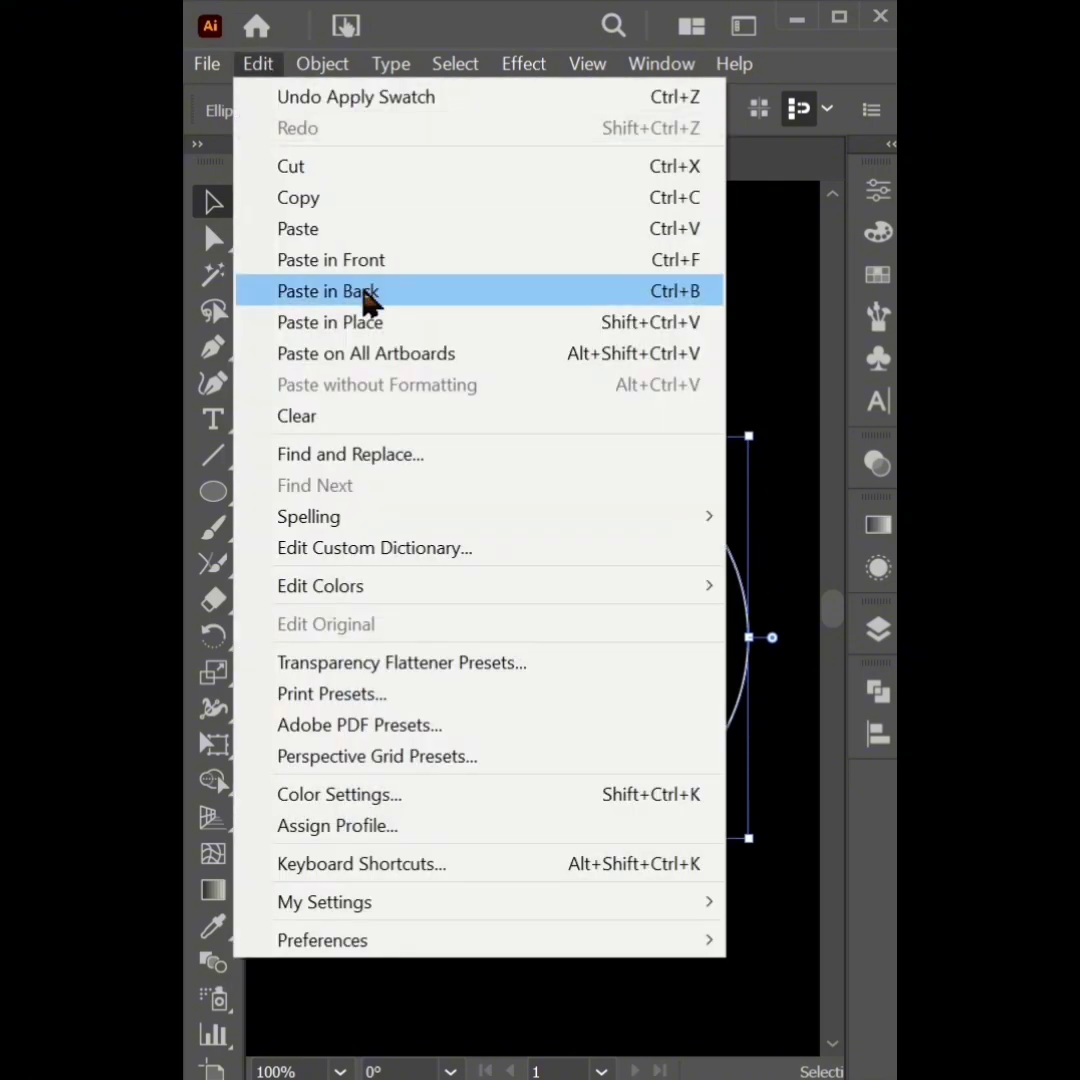
click(340, 262)
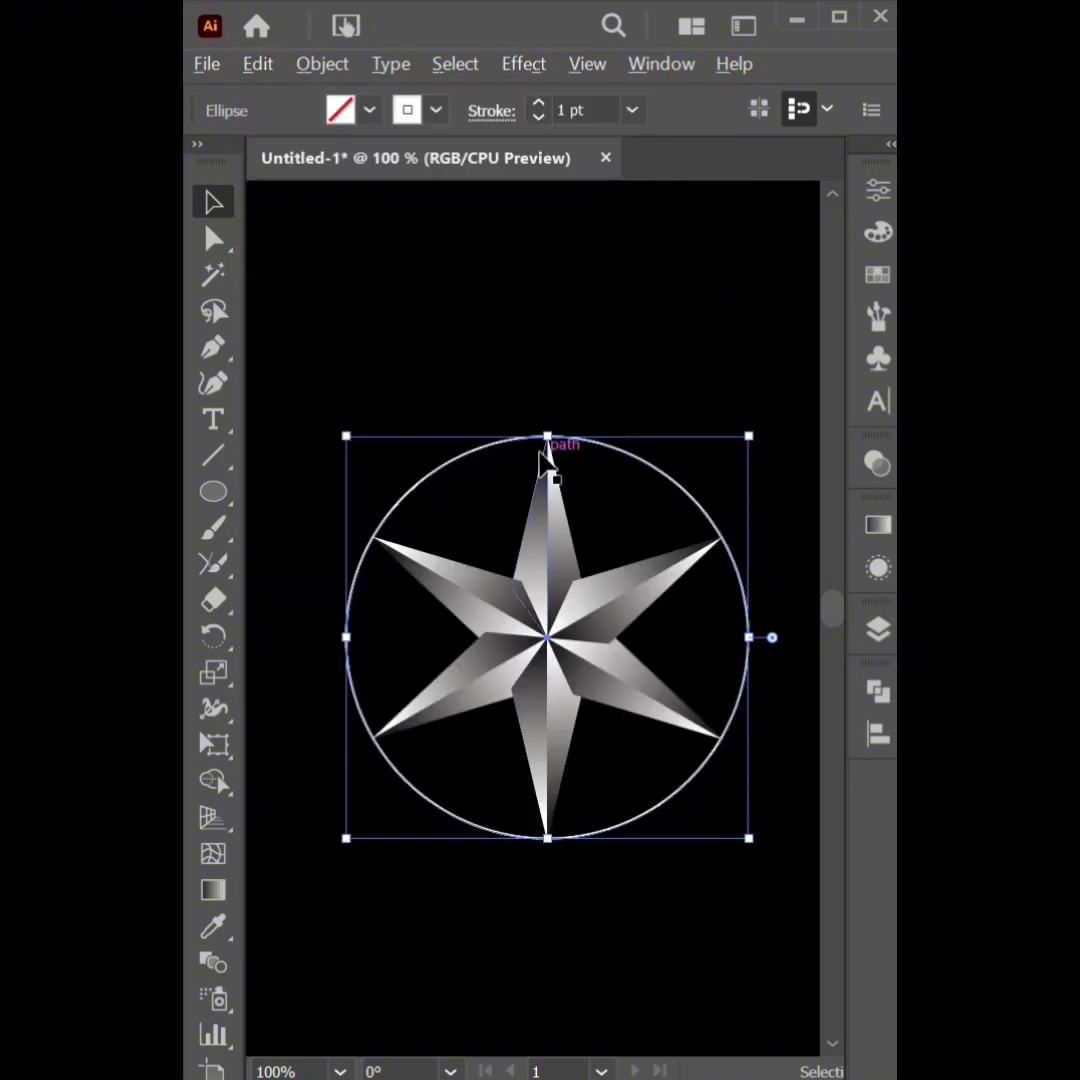
scroll(546, 450, up, 2)
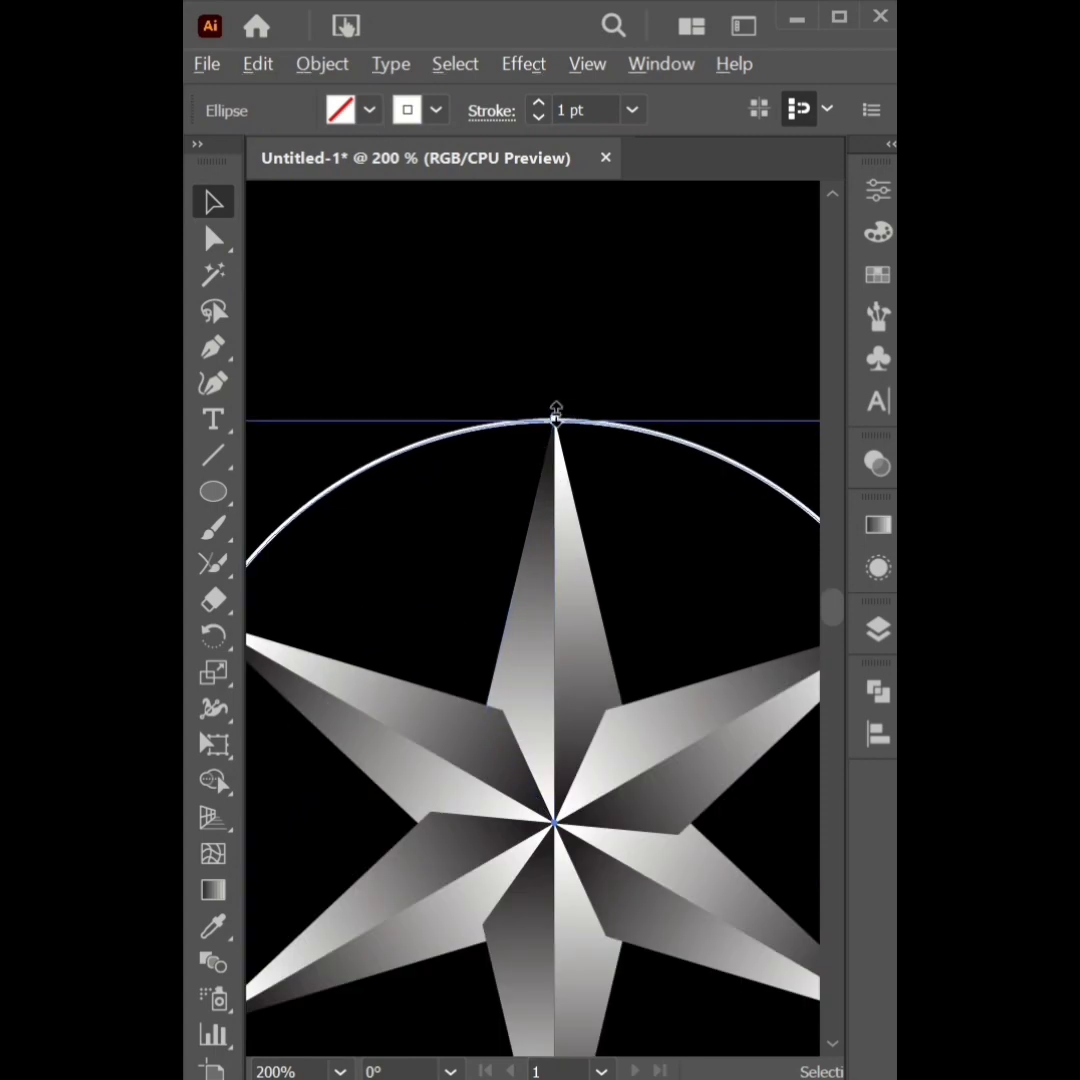
drag(556, 410, 554, 407)
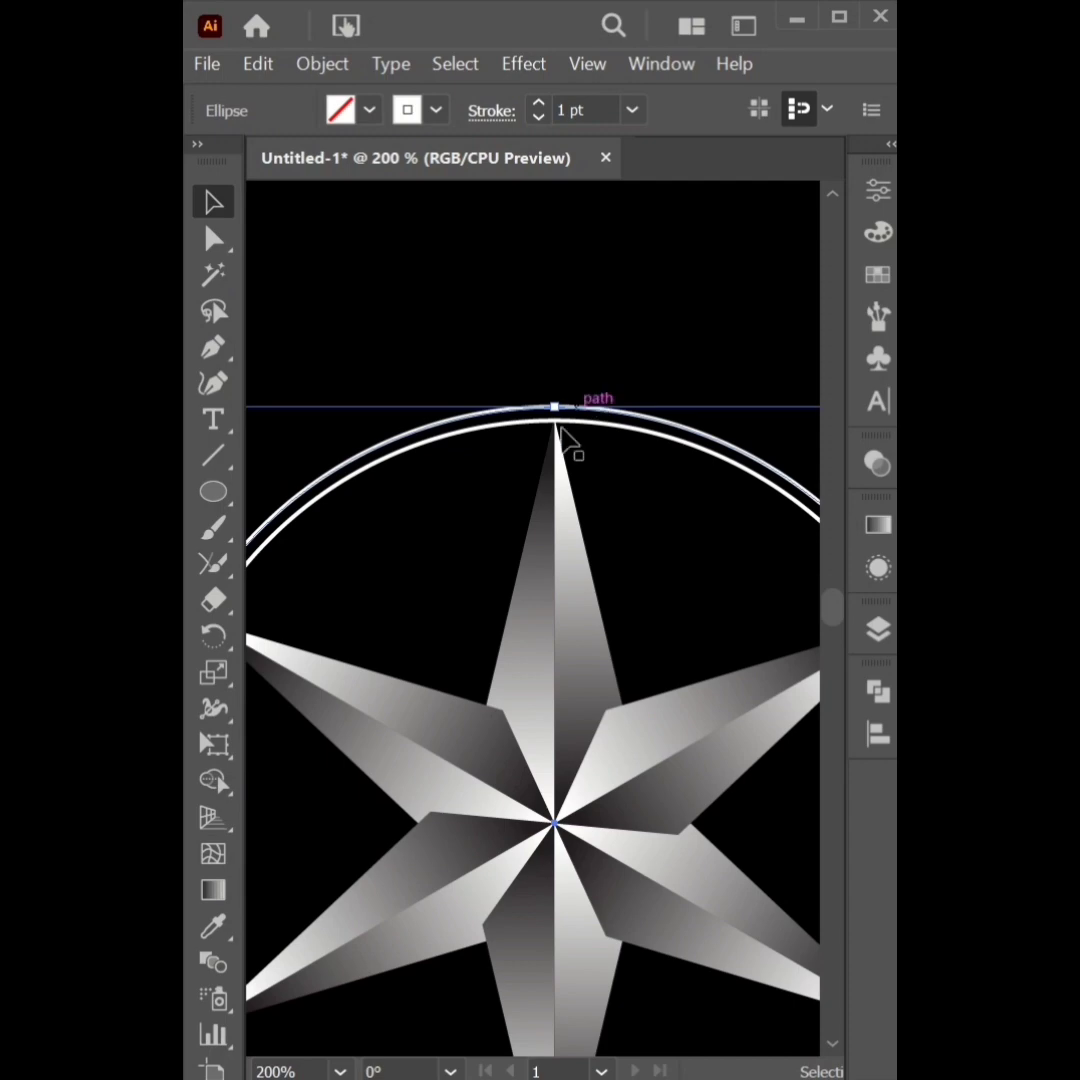
Select both circles and remove the area inside the inner one with the Shape Builder, leaving a narrow ring.
drag(361, 366, 447, 506)
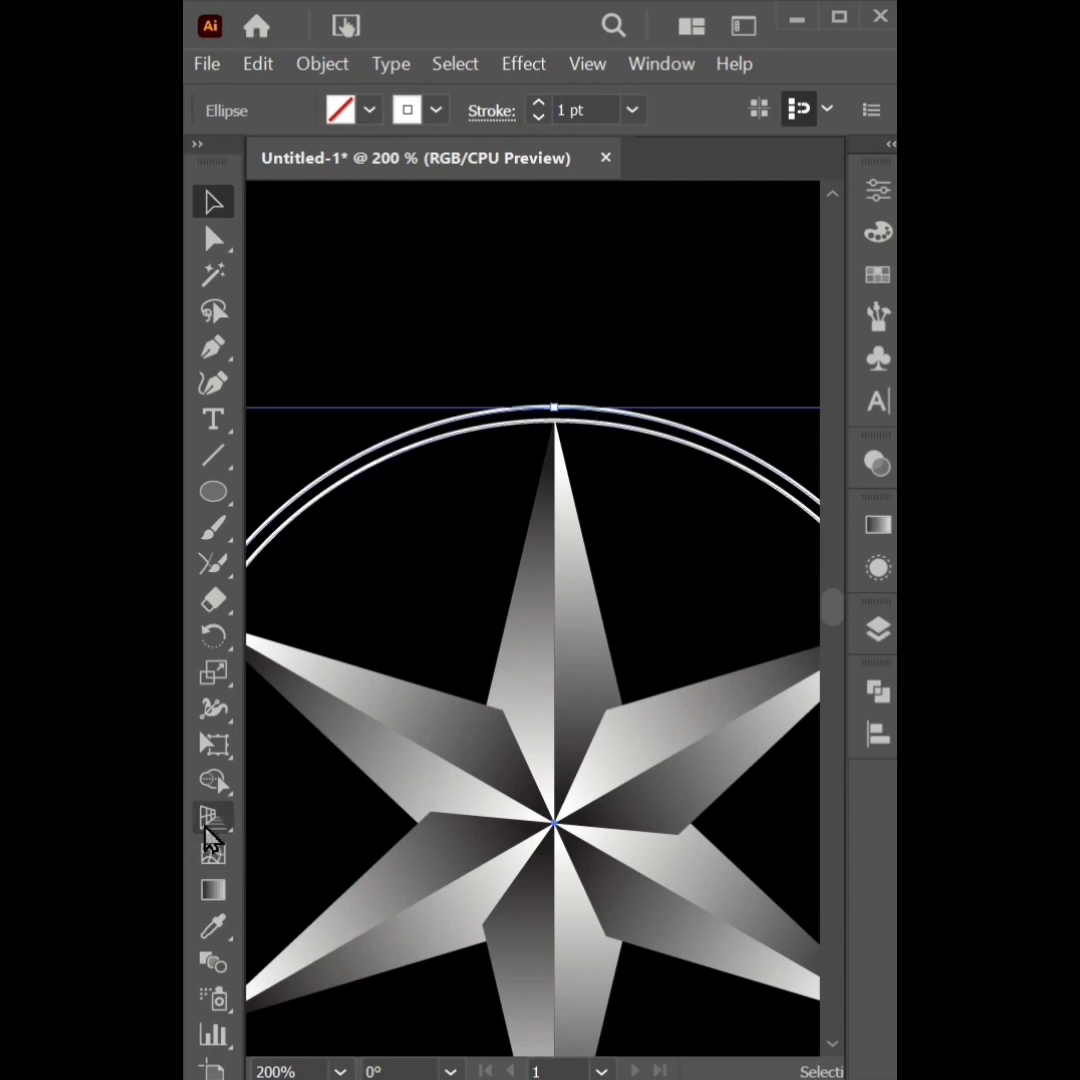
click(207, 785)
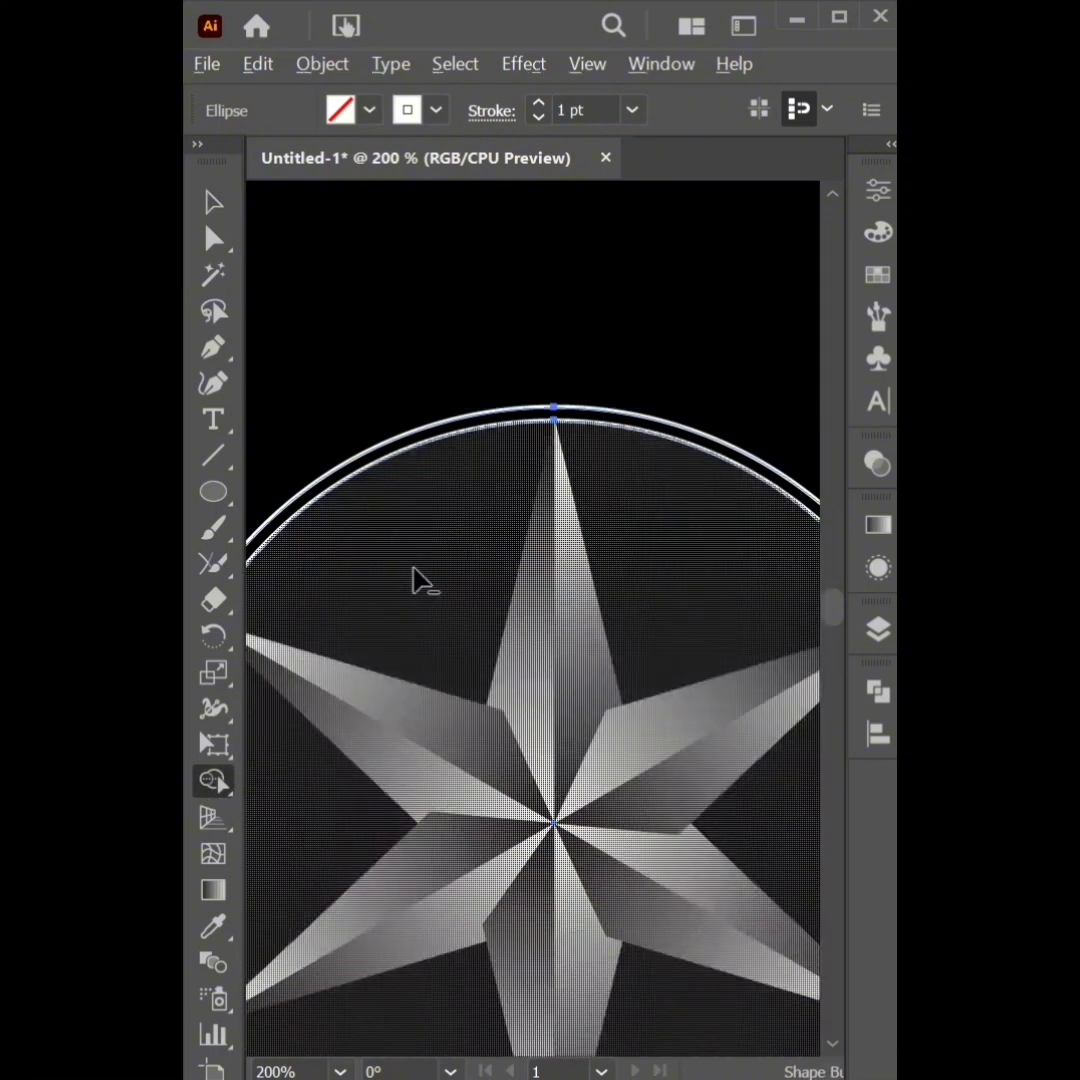
click(370, 500)
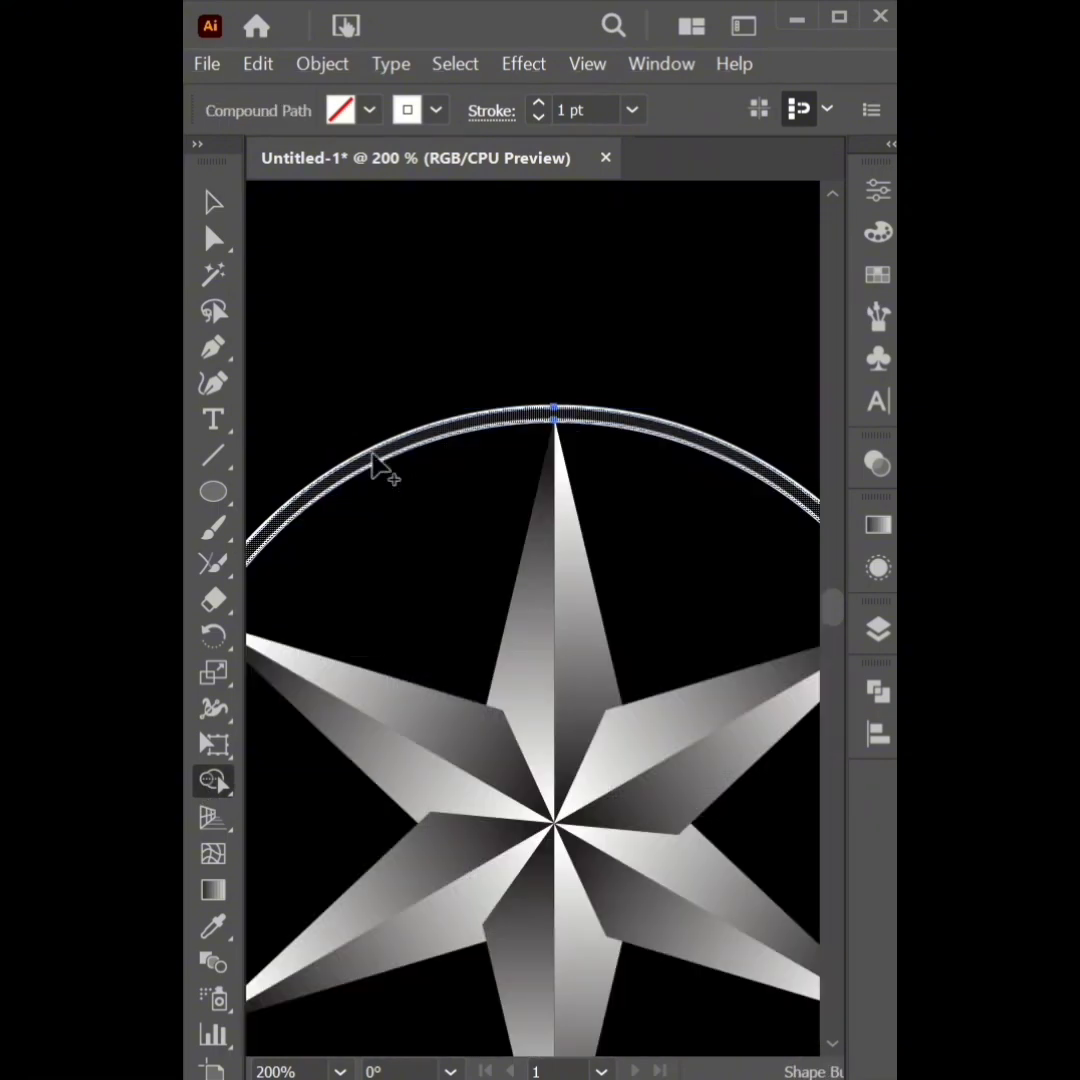
Apply the star's gradient fill without a stroke to the ring by sampling the top kite with the Eyedropper.
click(212, 205)
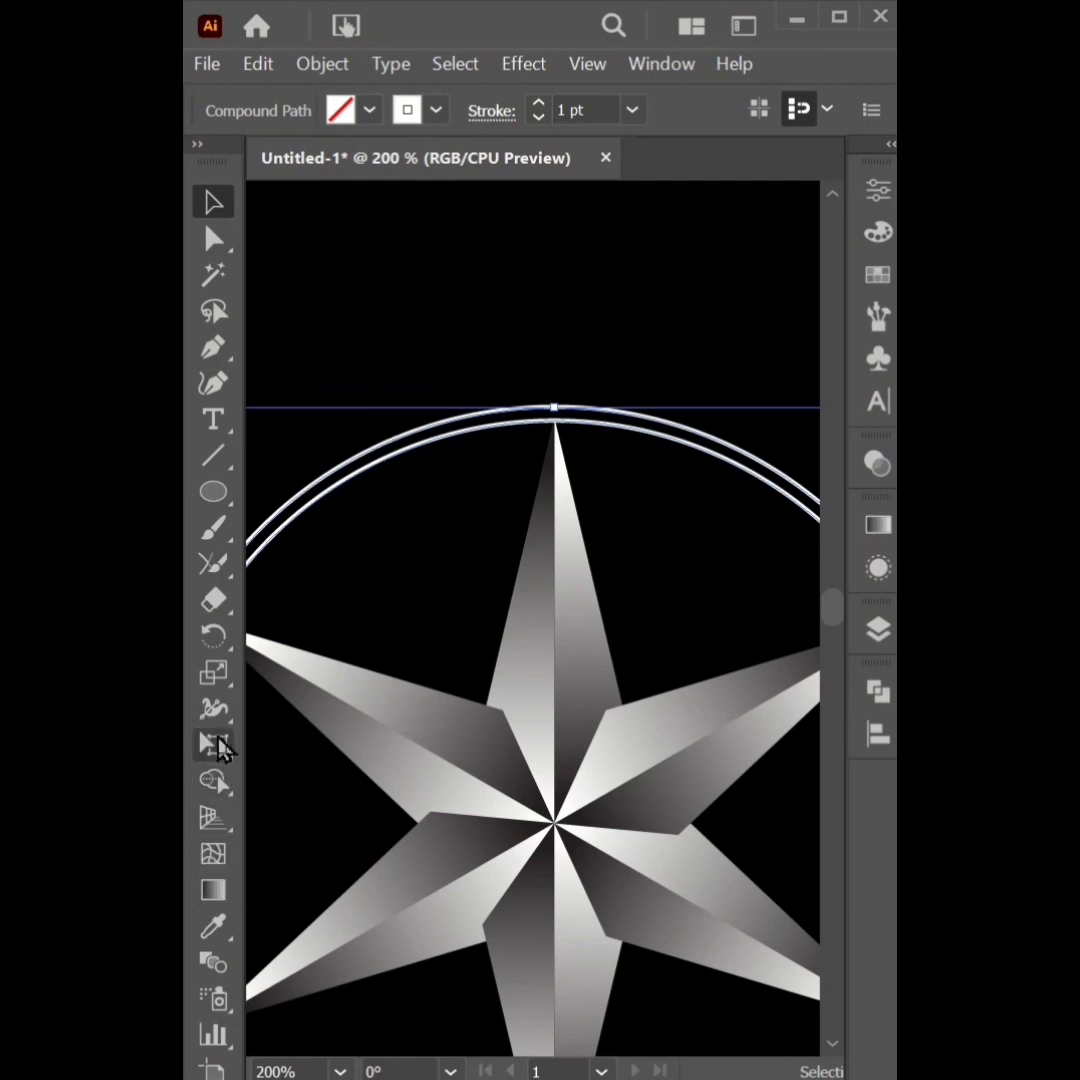
click(214, 926)
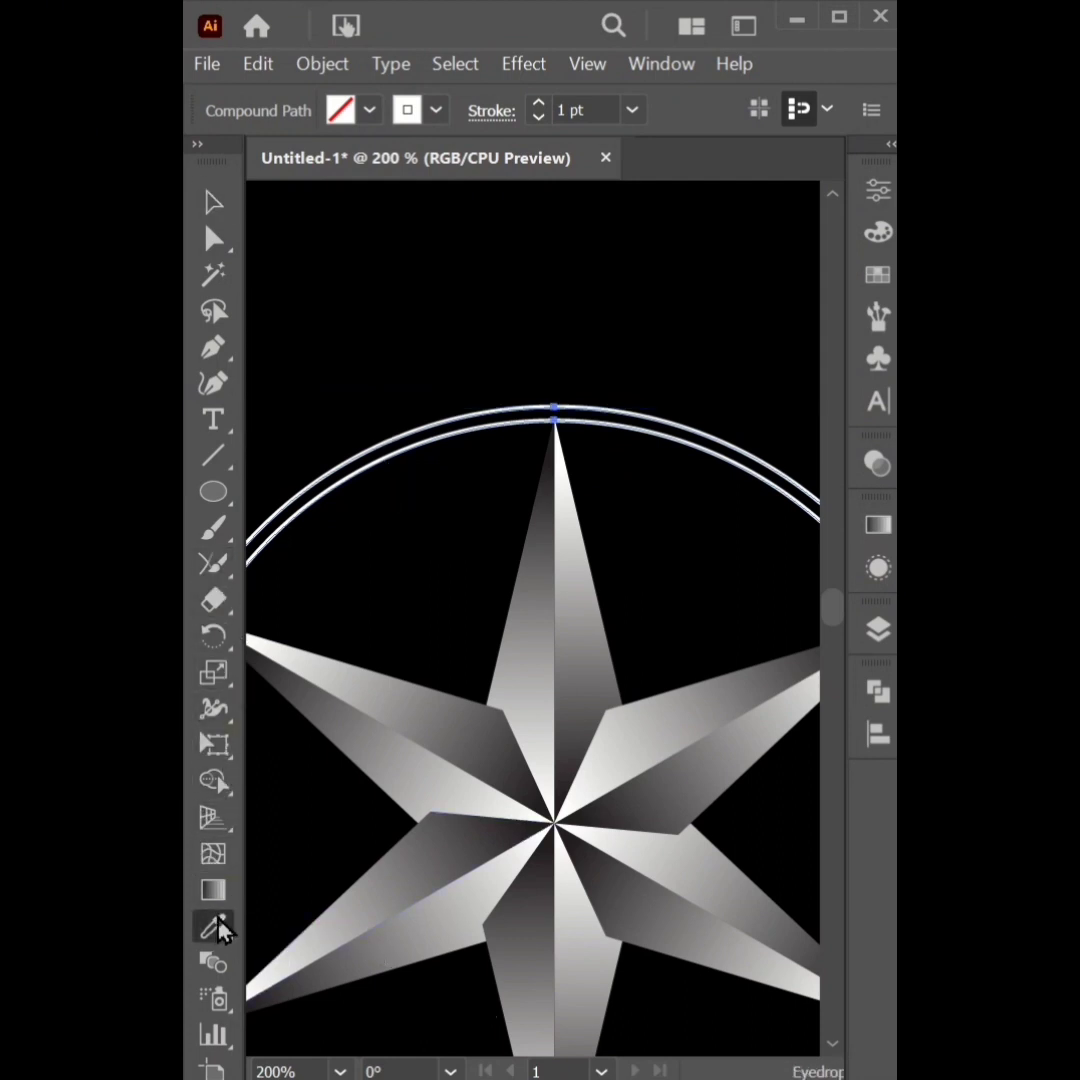
click(543, 623)
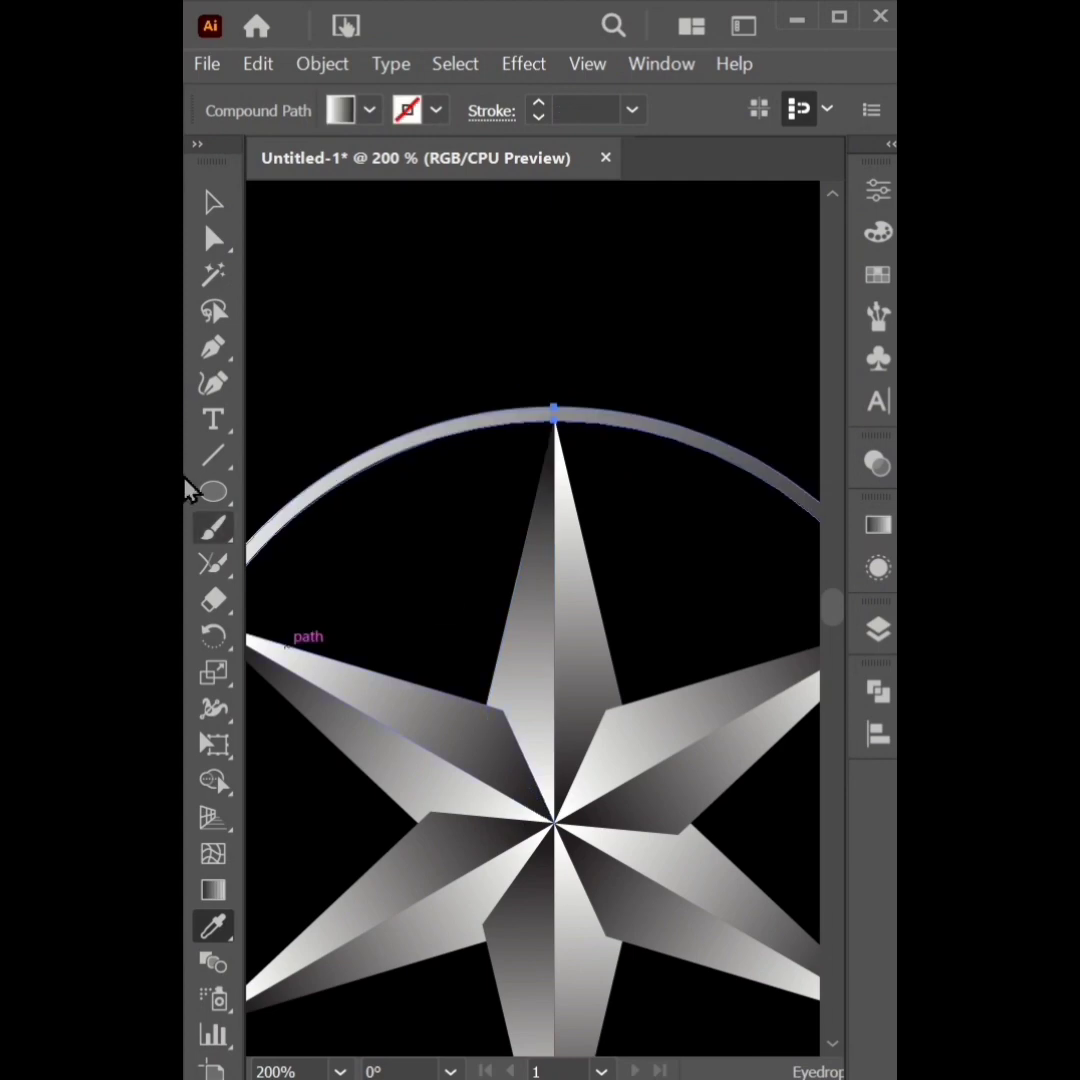
Redirect the ring's gradient vertically with the Gradient tool, from white at its top to dark at its bottom, and deselect it.
click(212, 202)
scroll(535, 447, down, 2)
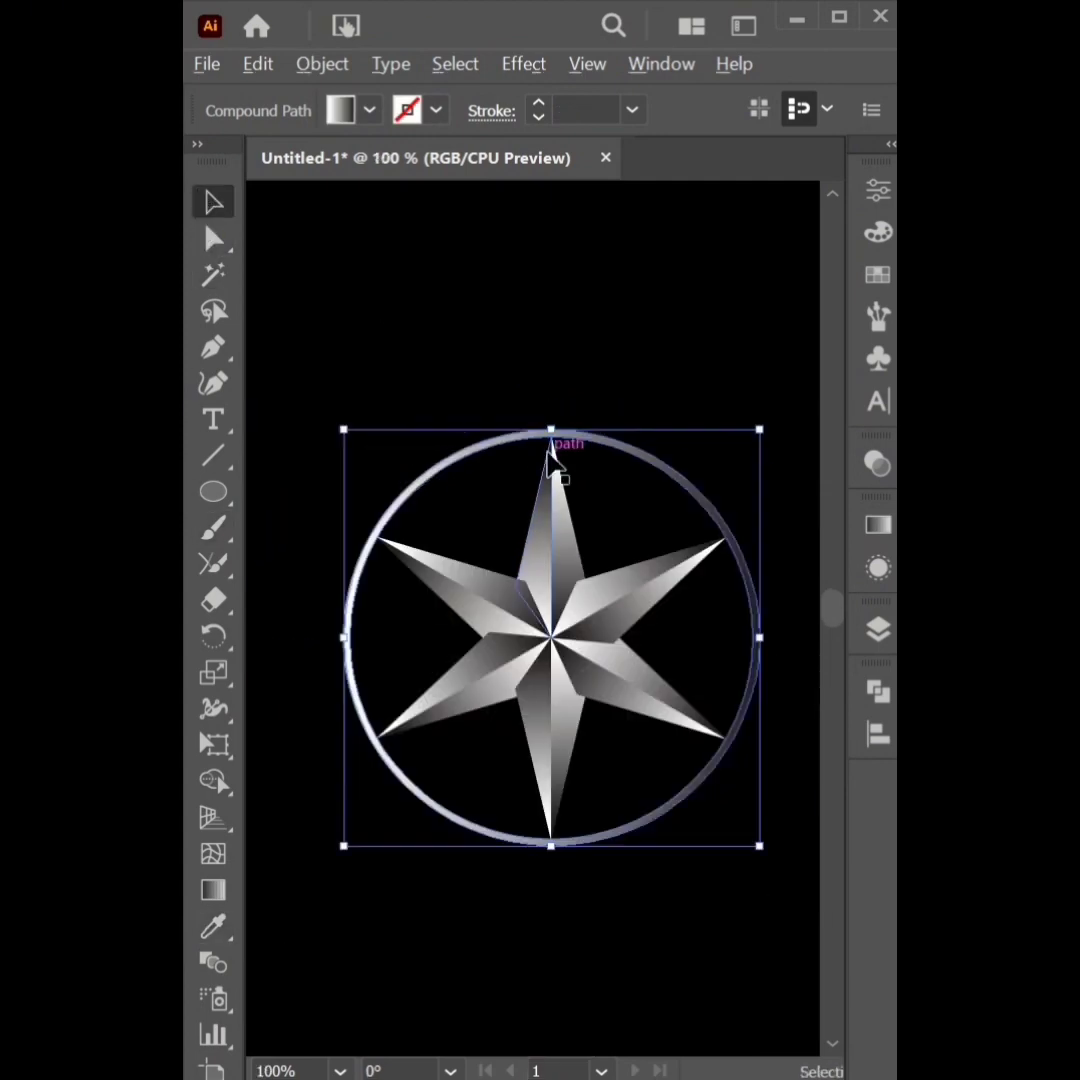
drag(641, 578, 622, 545)
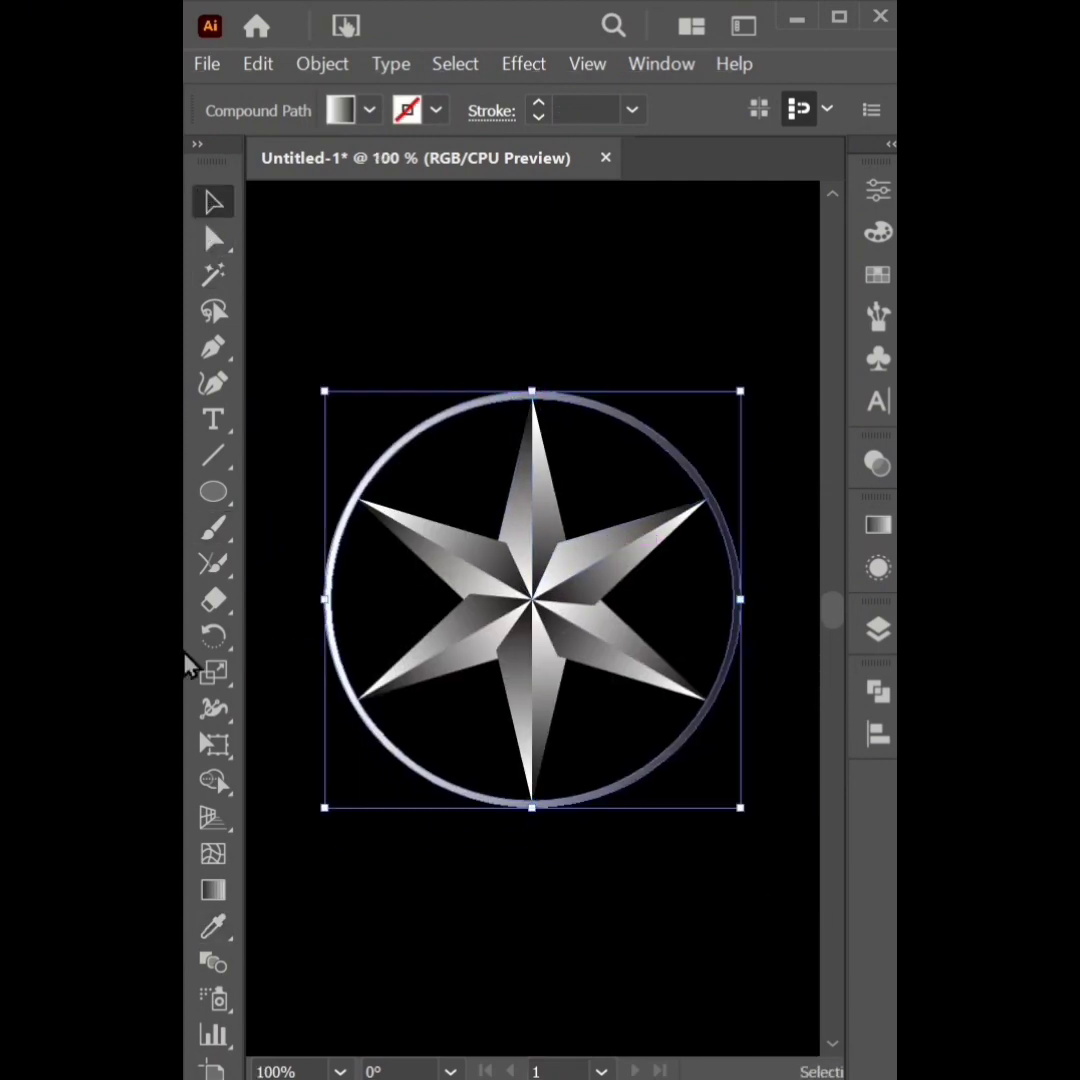
click(213, 890)
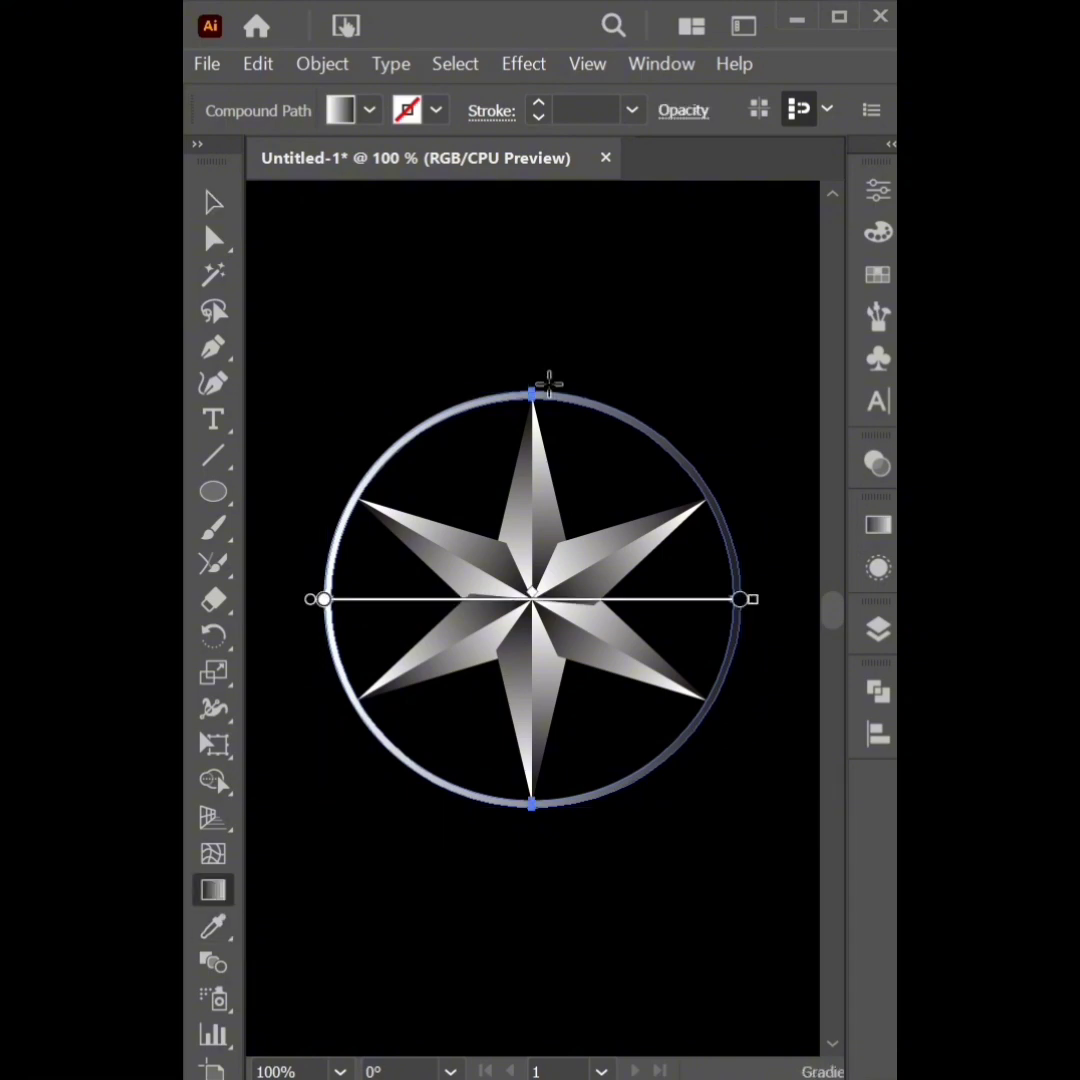
drag(541, 380, 541, 815)
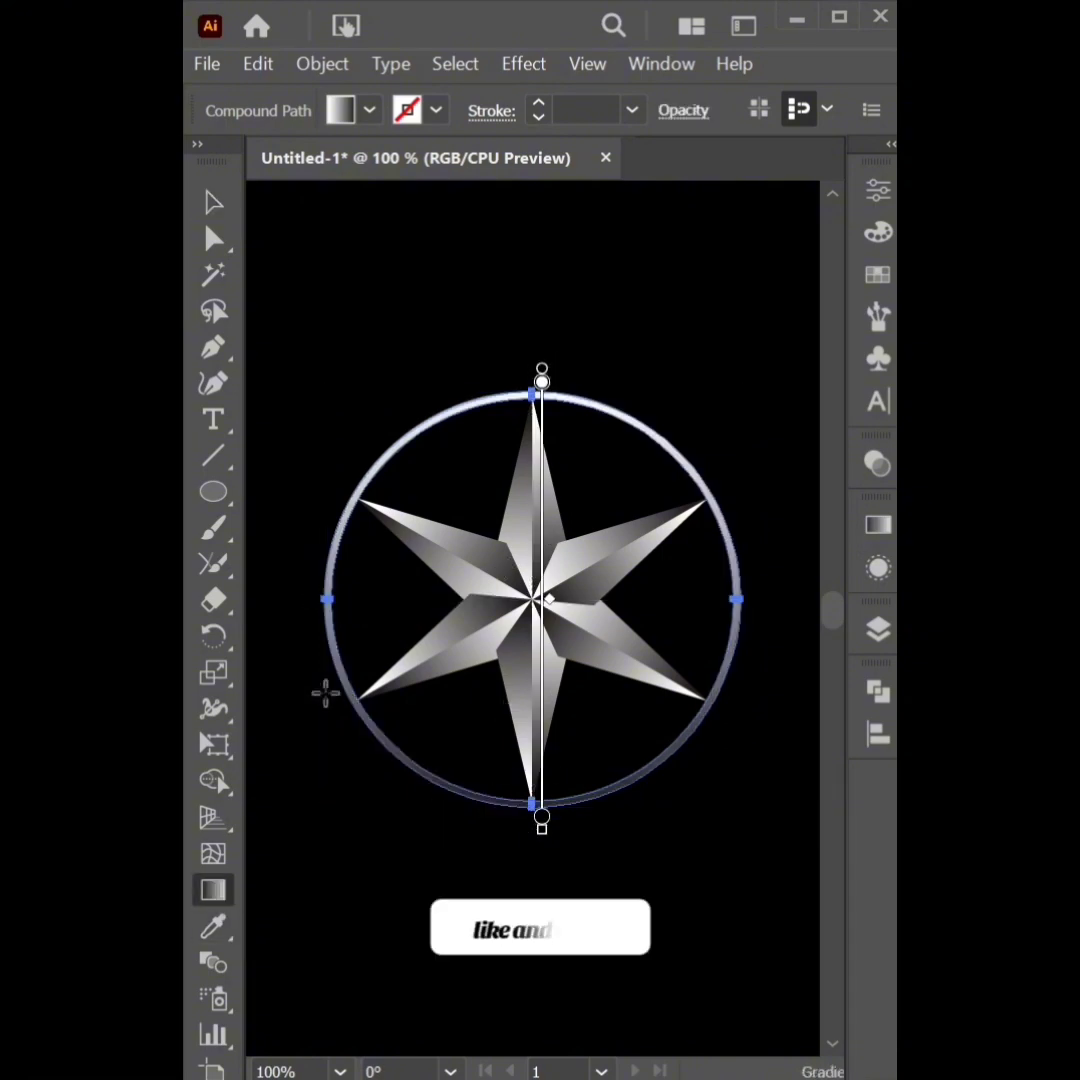
click(212, 205)
click(412, 350)
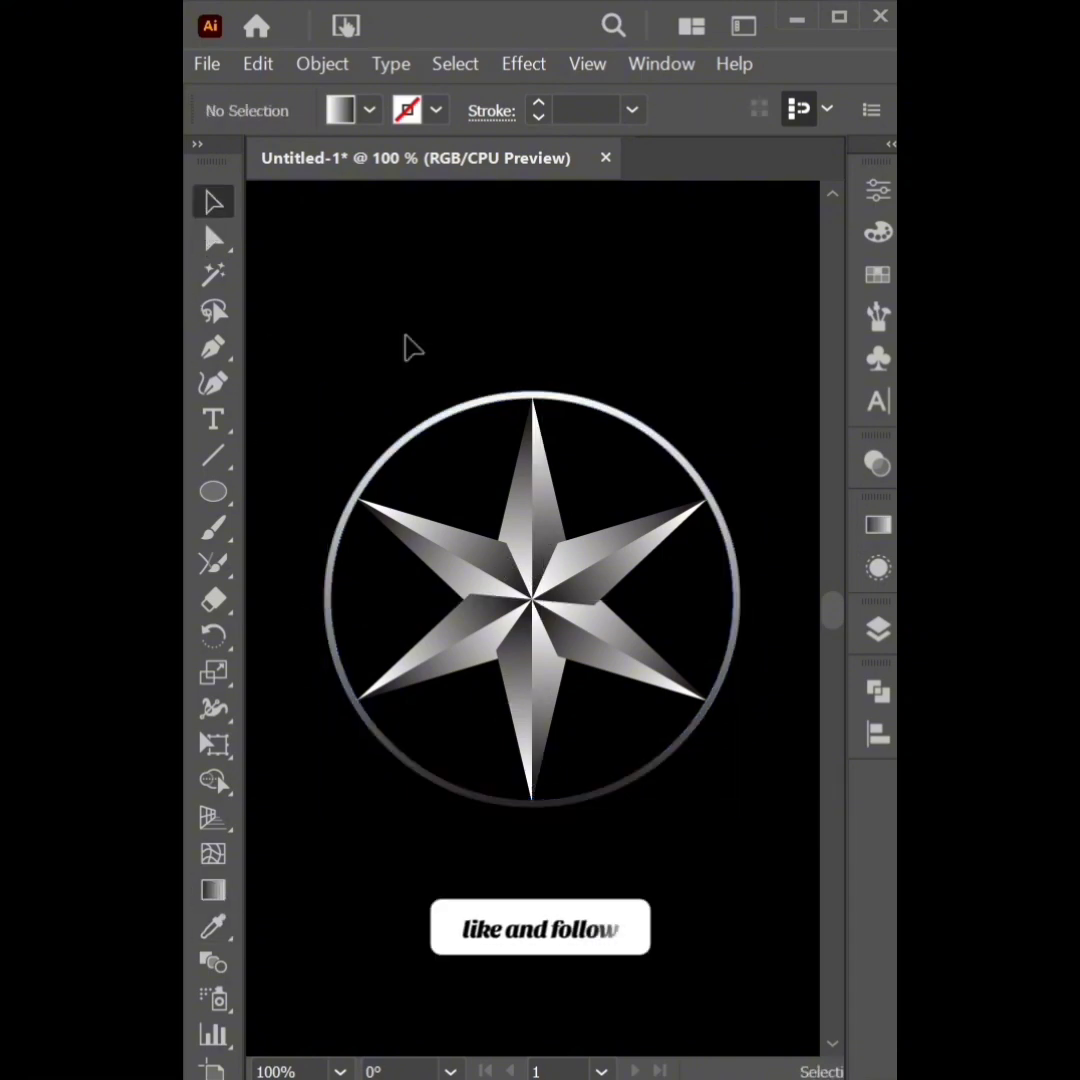
Enlarge only the ring slightly from its centre to leave a small gap around the star's tips, and deselect it.
drag(355, 413, 690, 845)
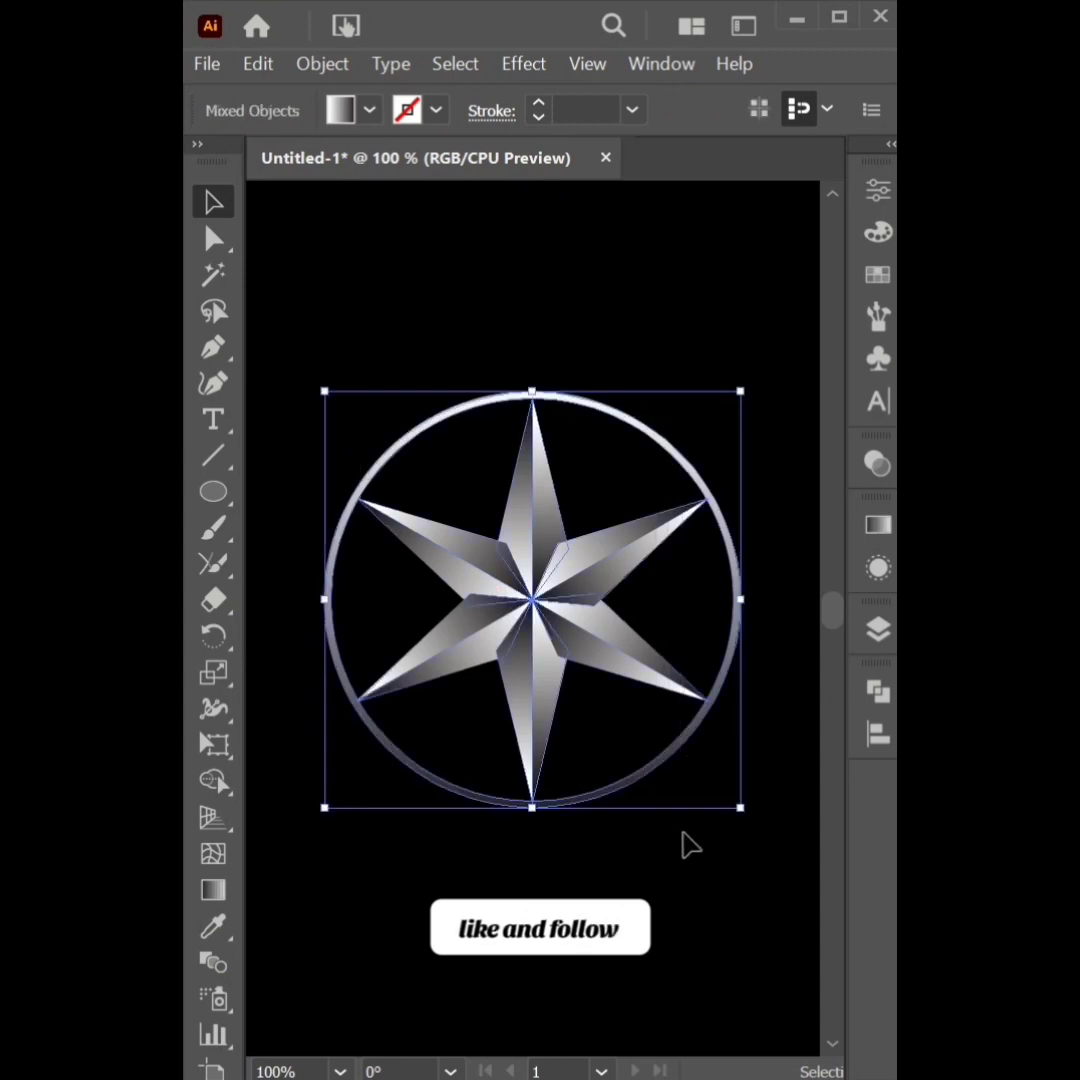
click(639, 798)
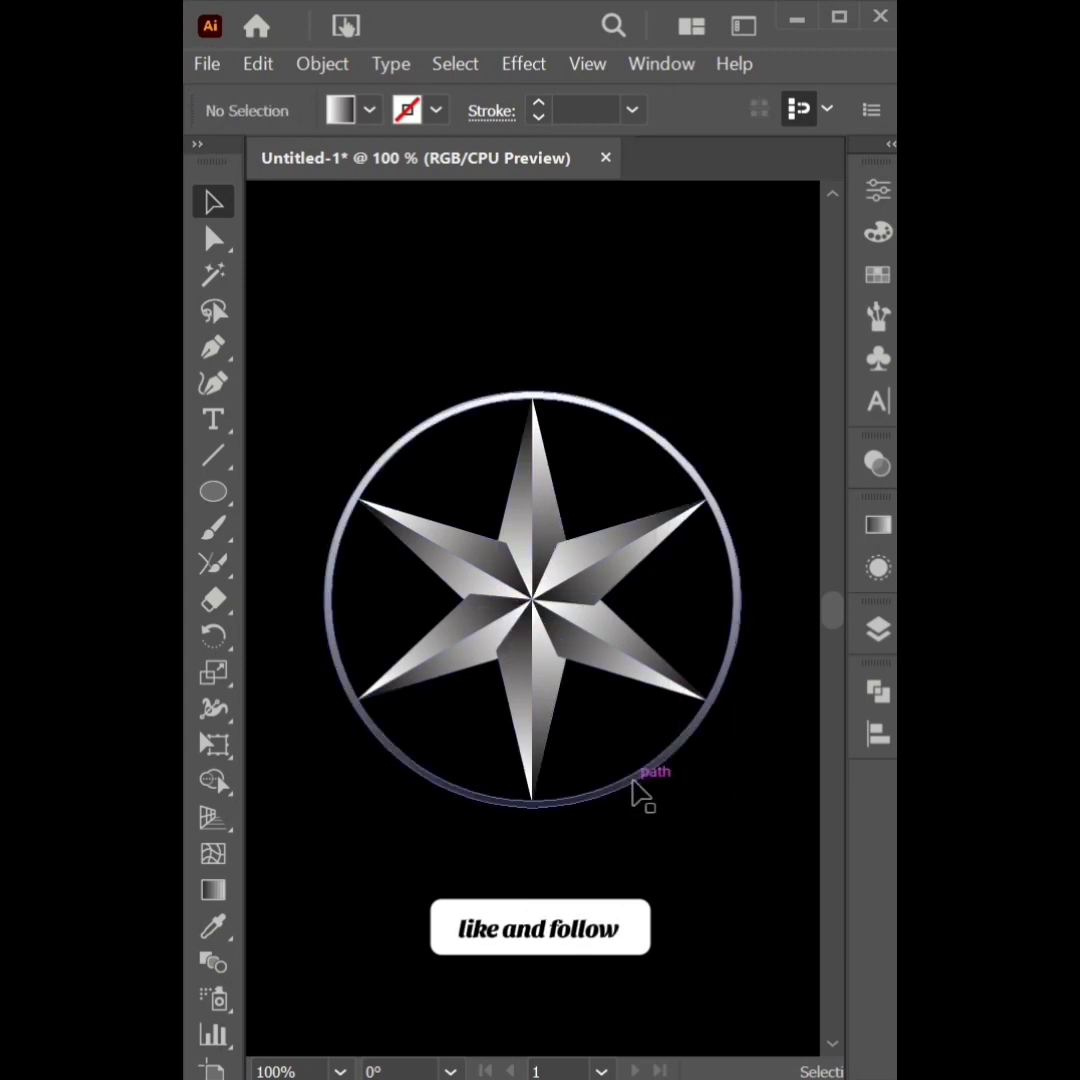
click(645, 812)
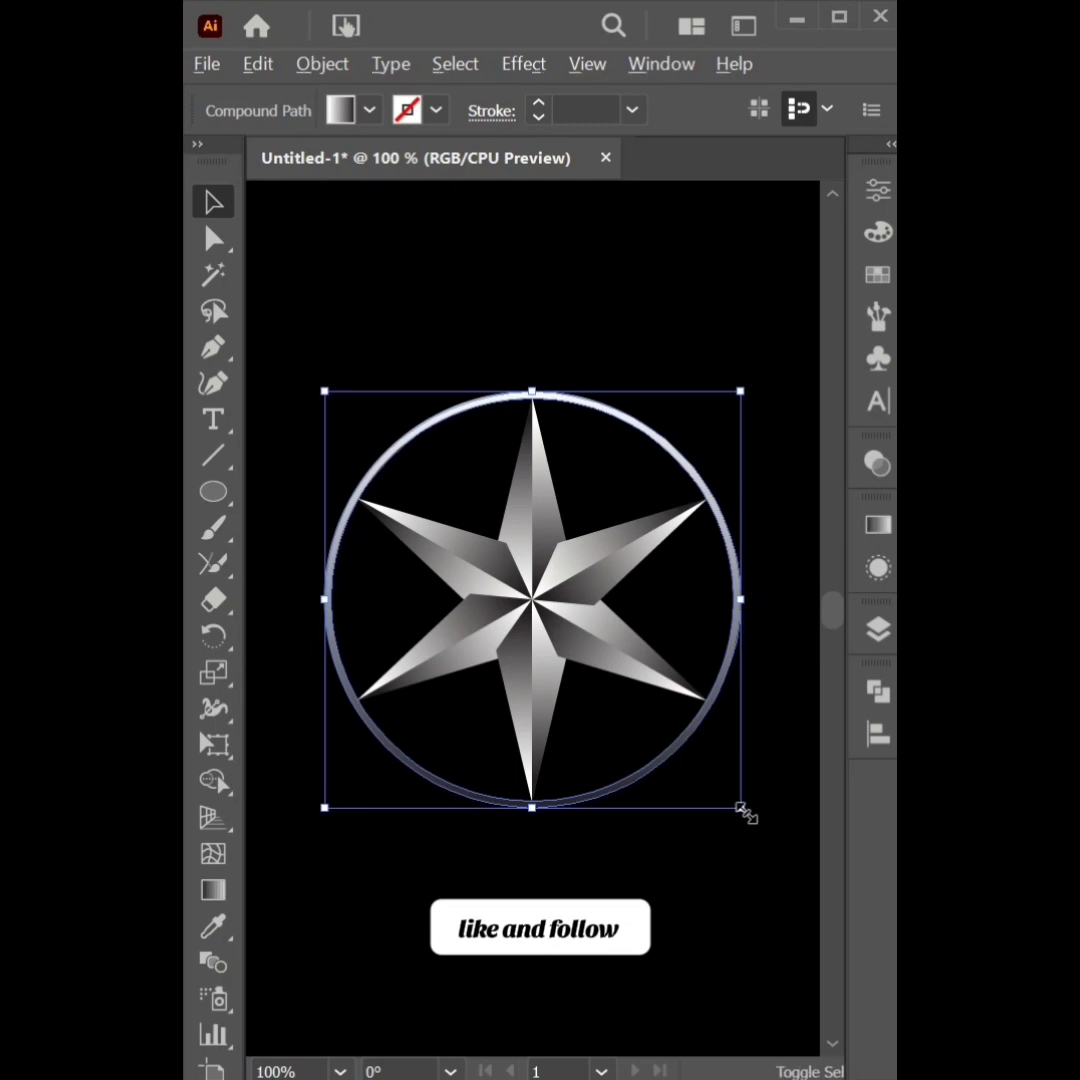
drag(745, 815, 753, 821)
click(697, 856)
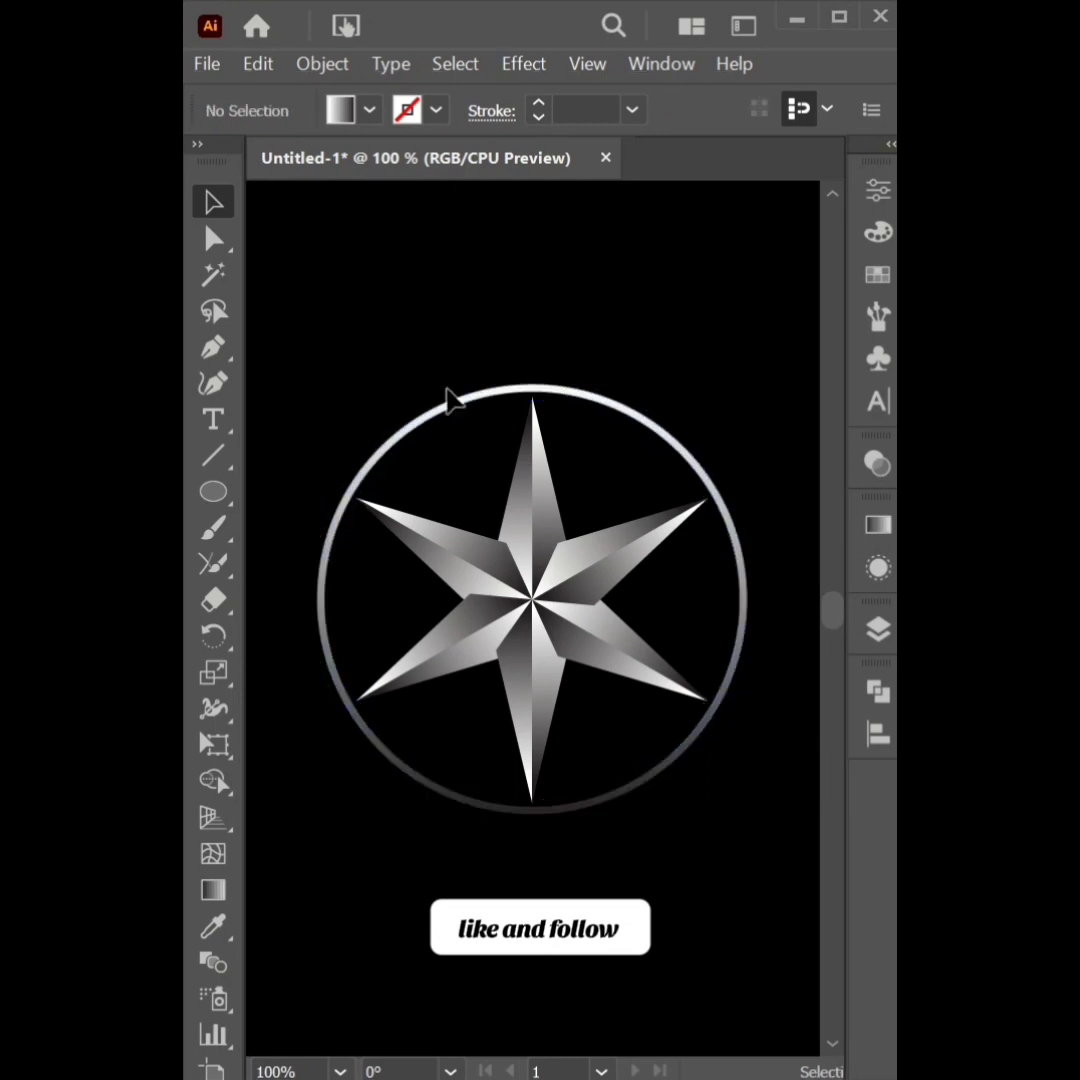
Select the star and the ring together, group them into one object, and clear the selection.
drag(425, 420, 687, 827)
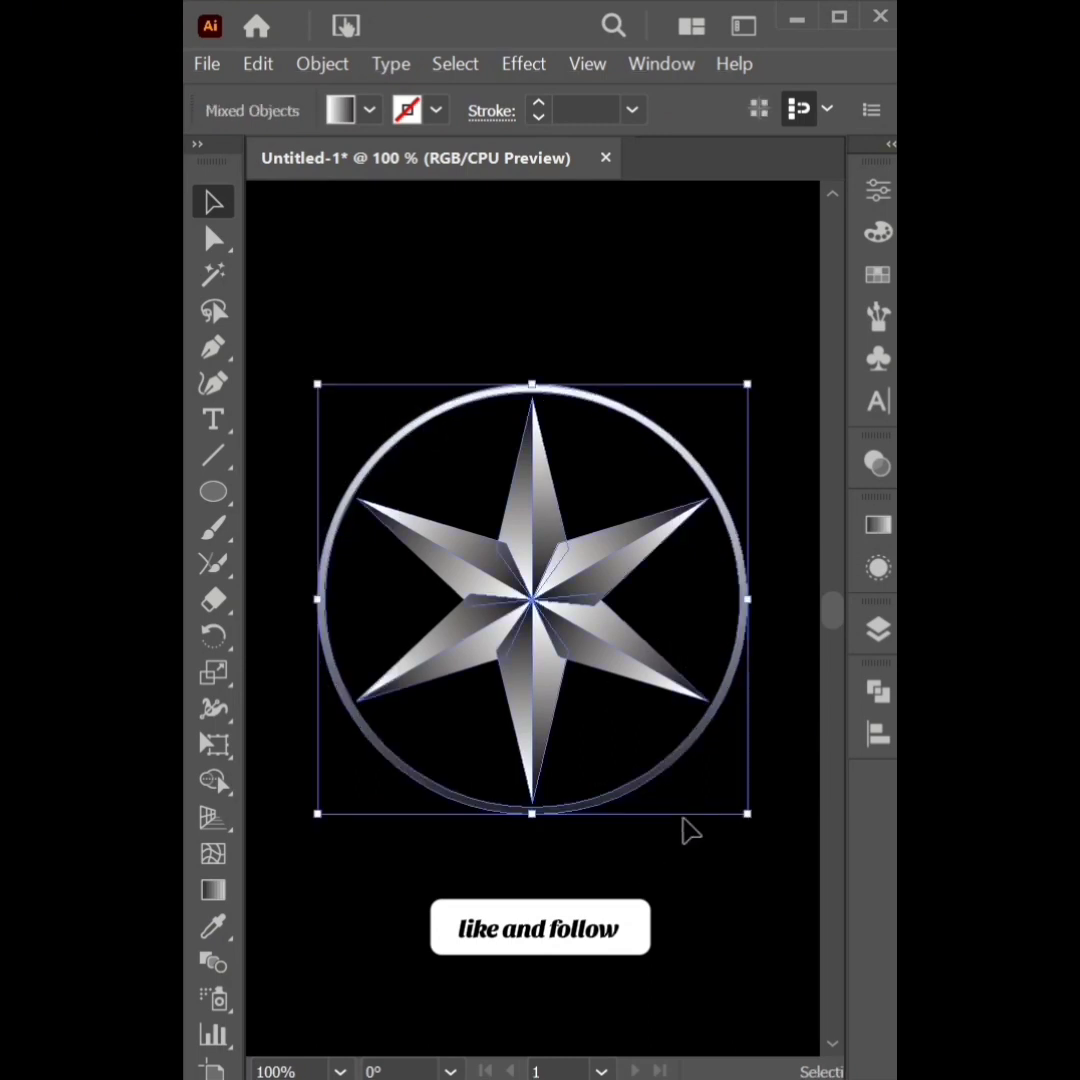
right_click(572, 628)
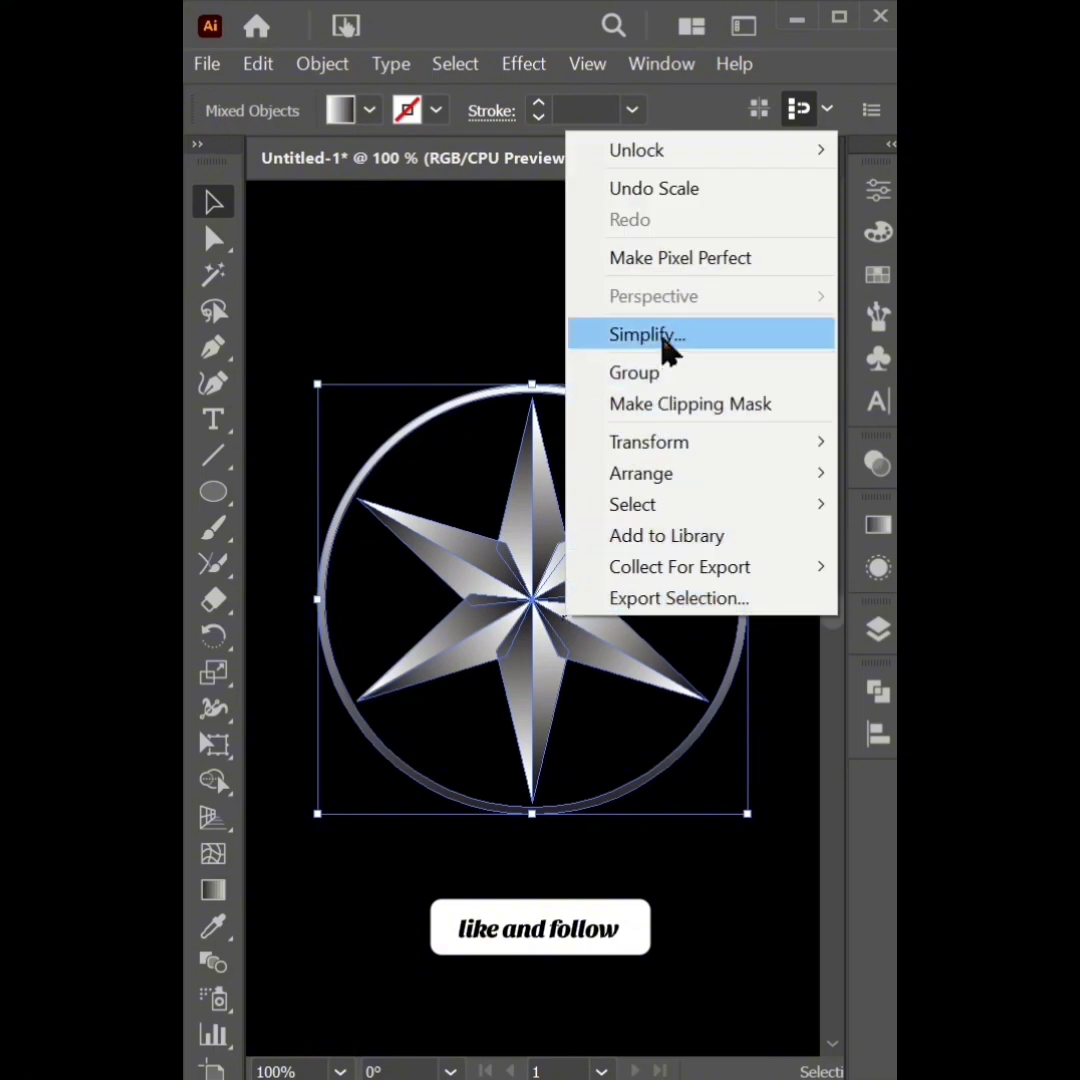
click(636, 377)
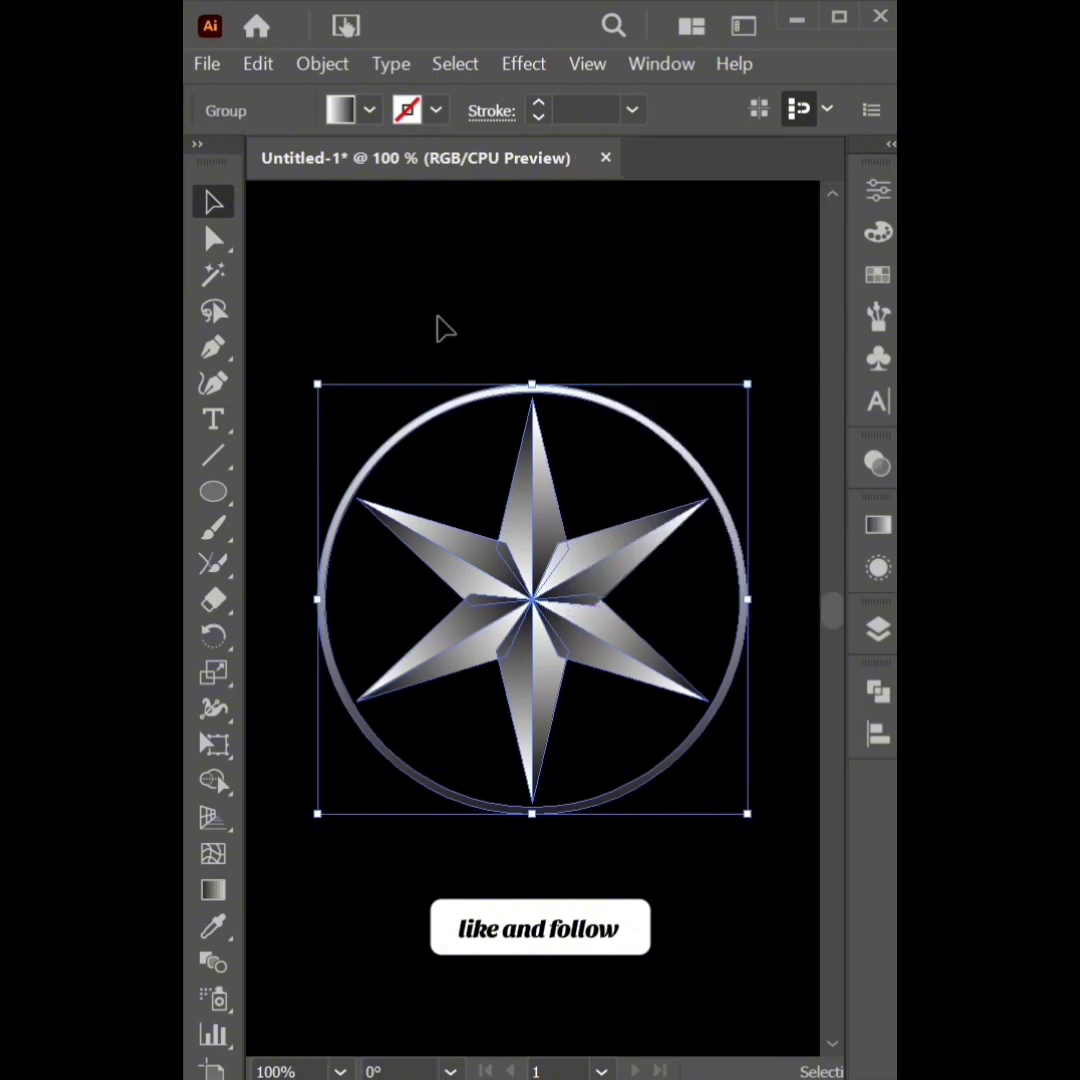
click(487, 320)
key(ctrl+plus)
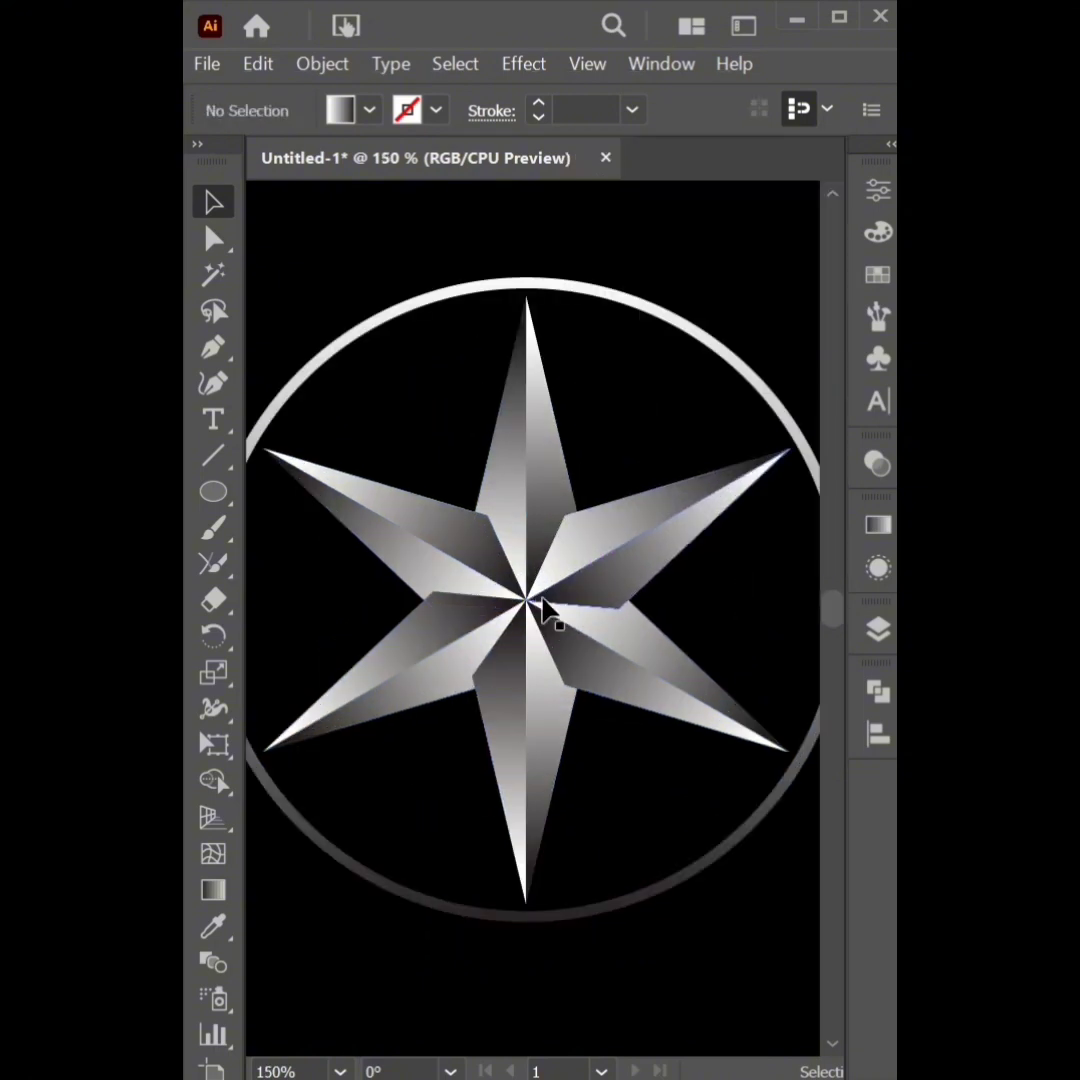
key(ctrl+minus)
key(ctrl+plus)
key(ctrl+minus)
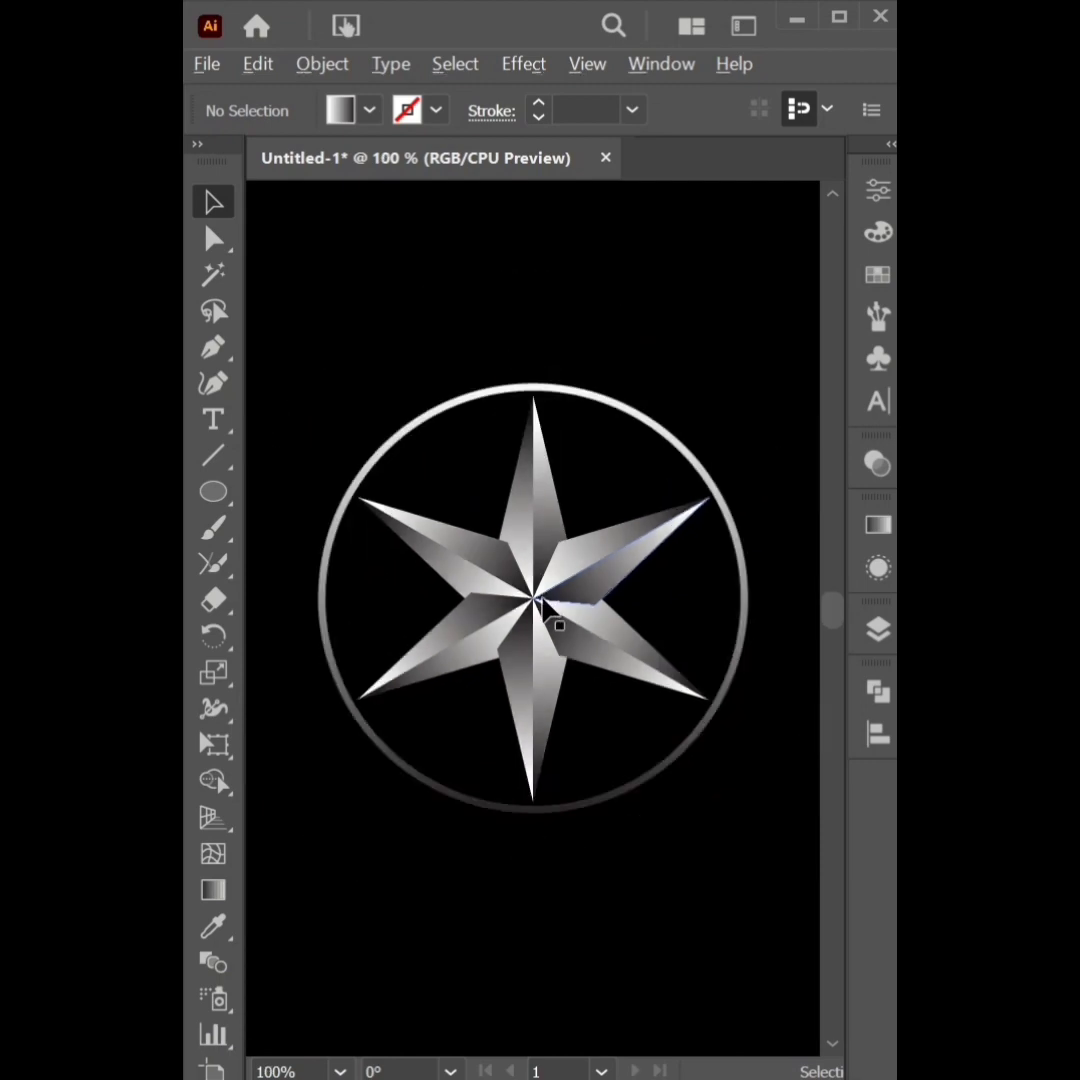